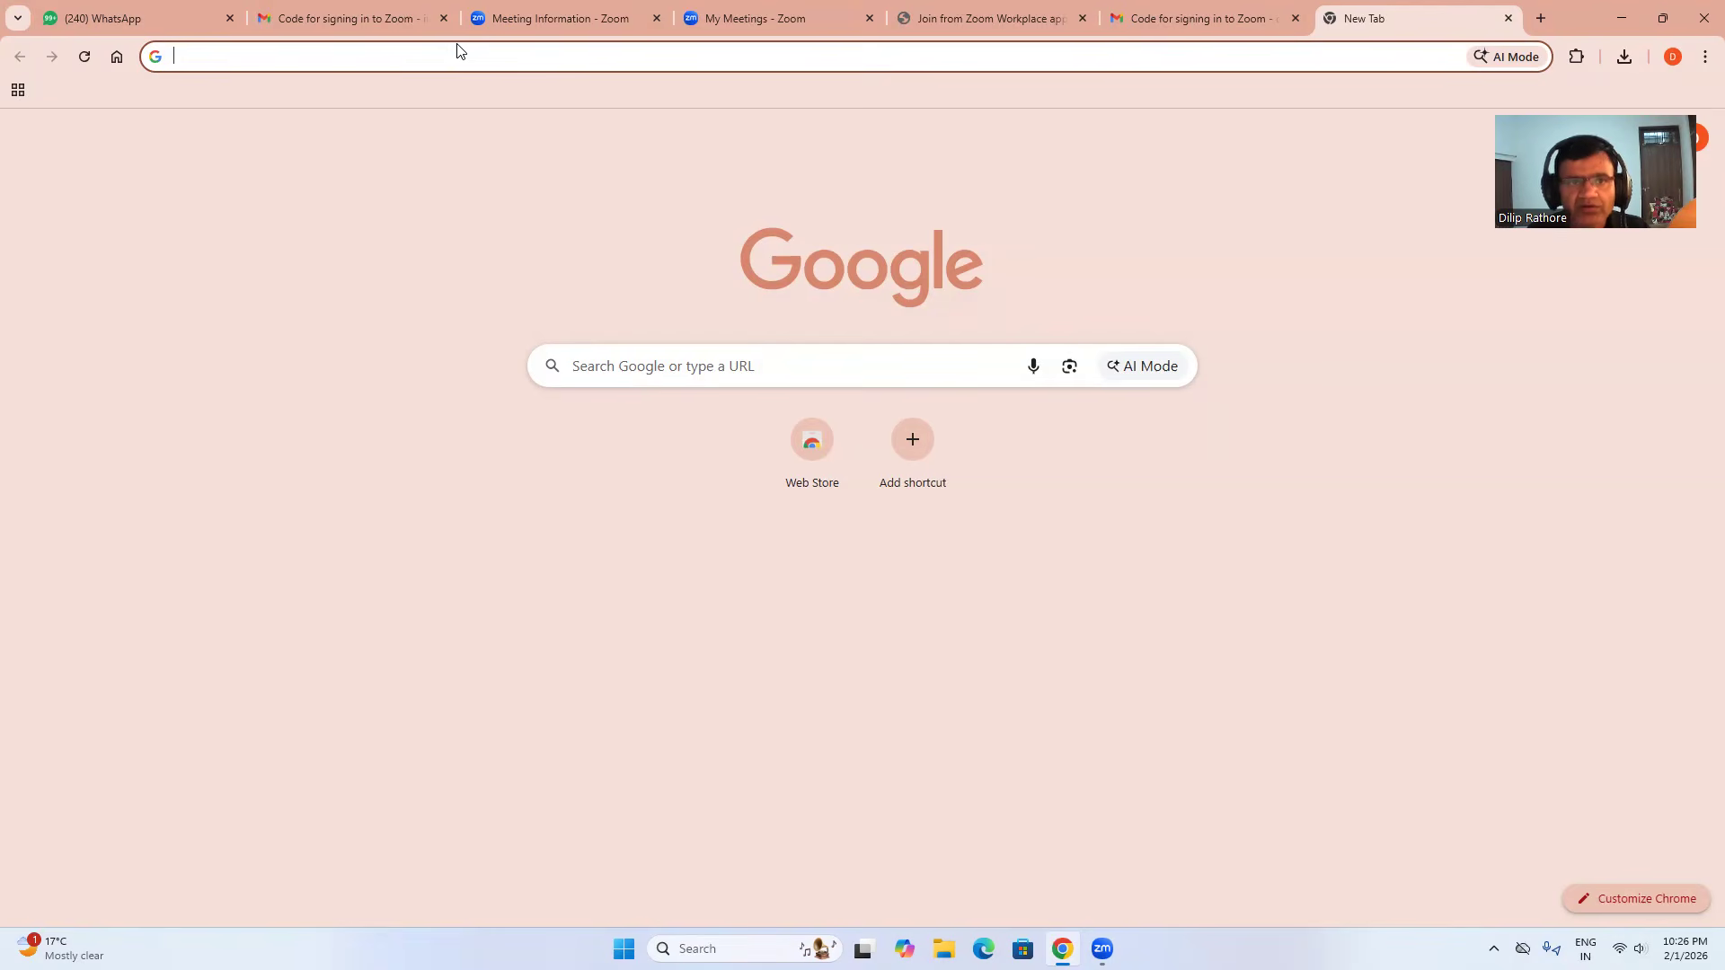
Search Google for 'youth hub.org' from the Chrome address bar.
type("youth hub")
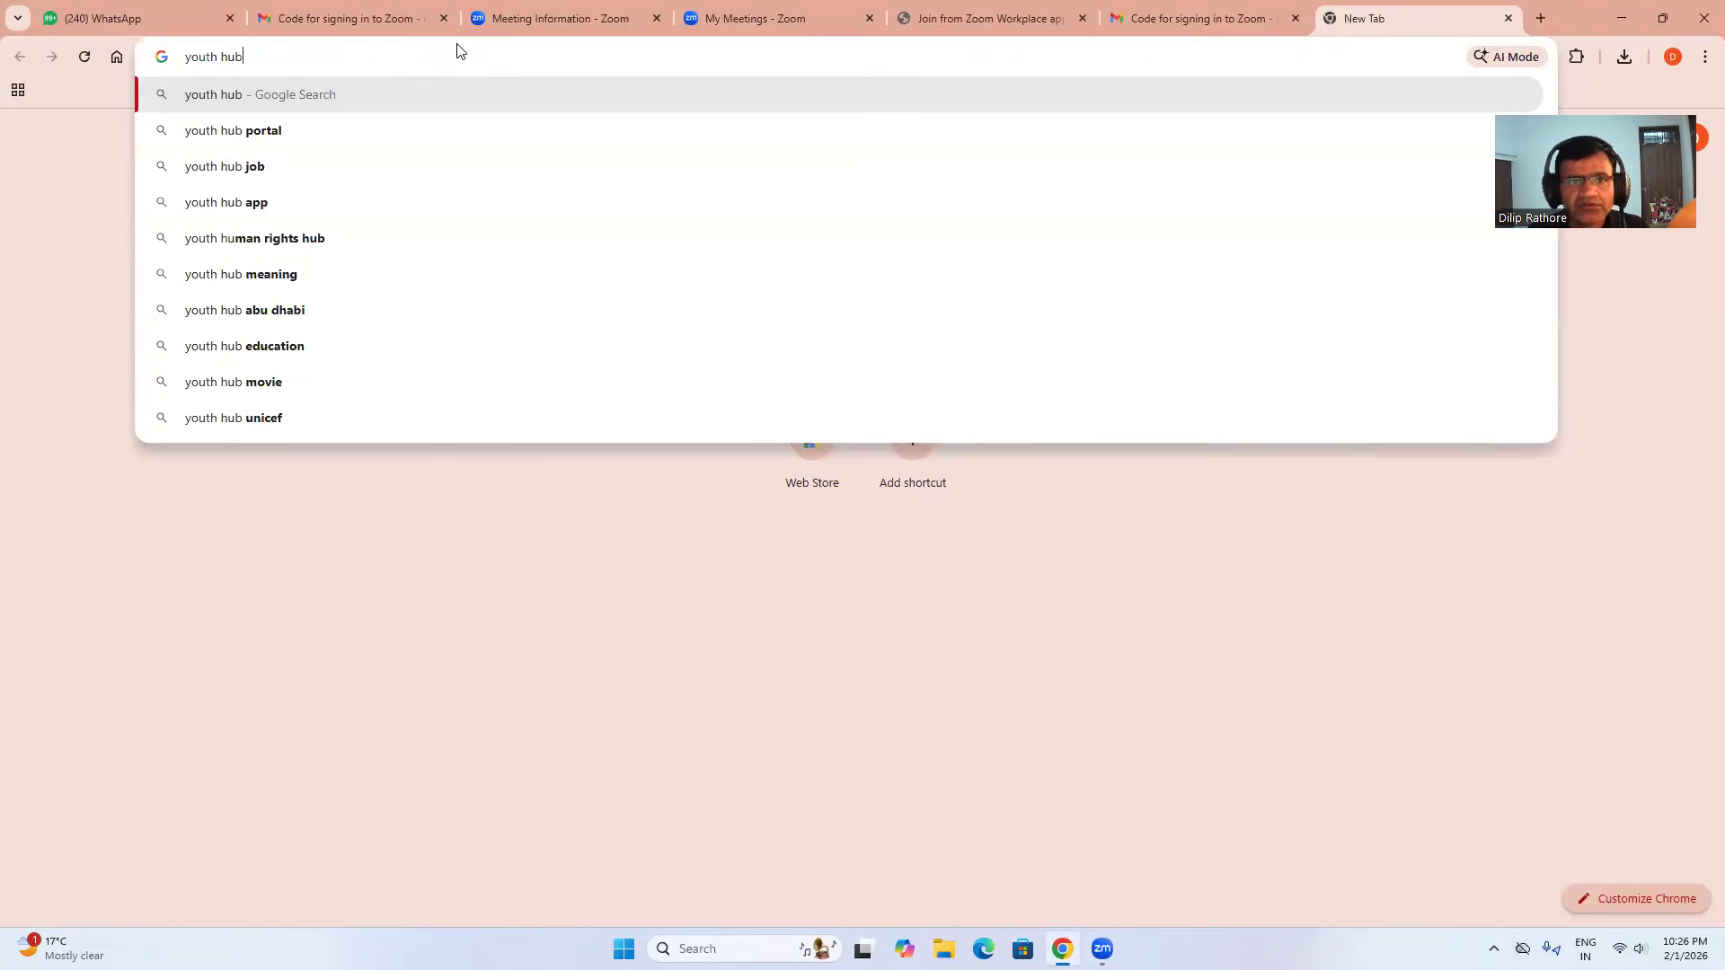
type(".org")
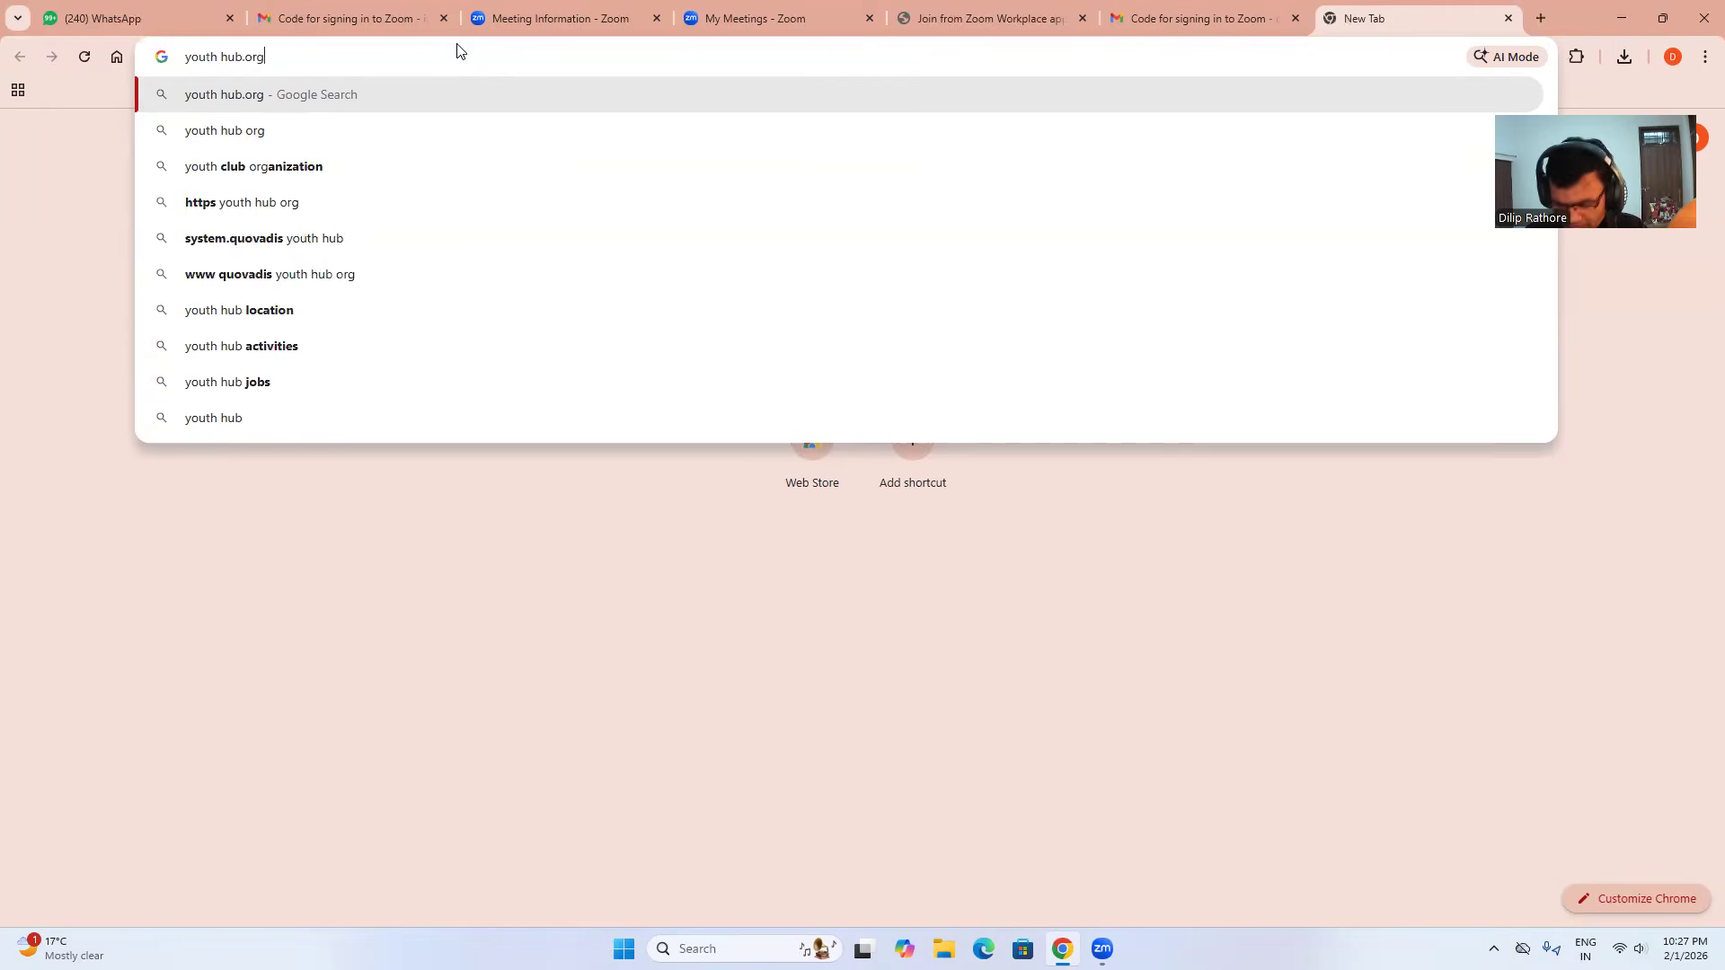
key("Return")
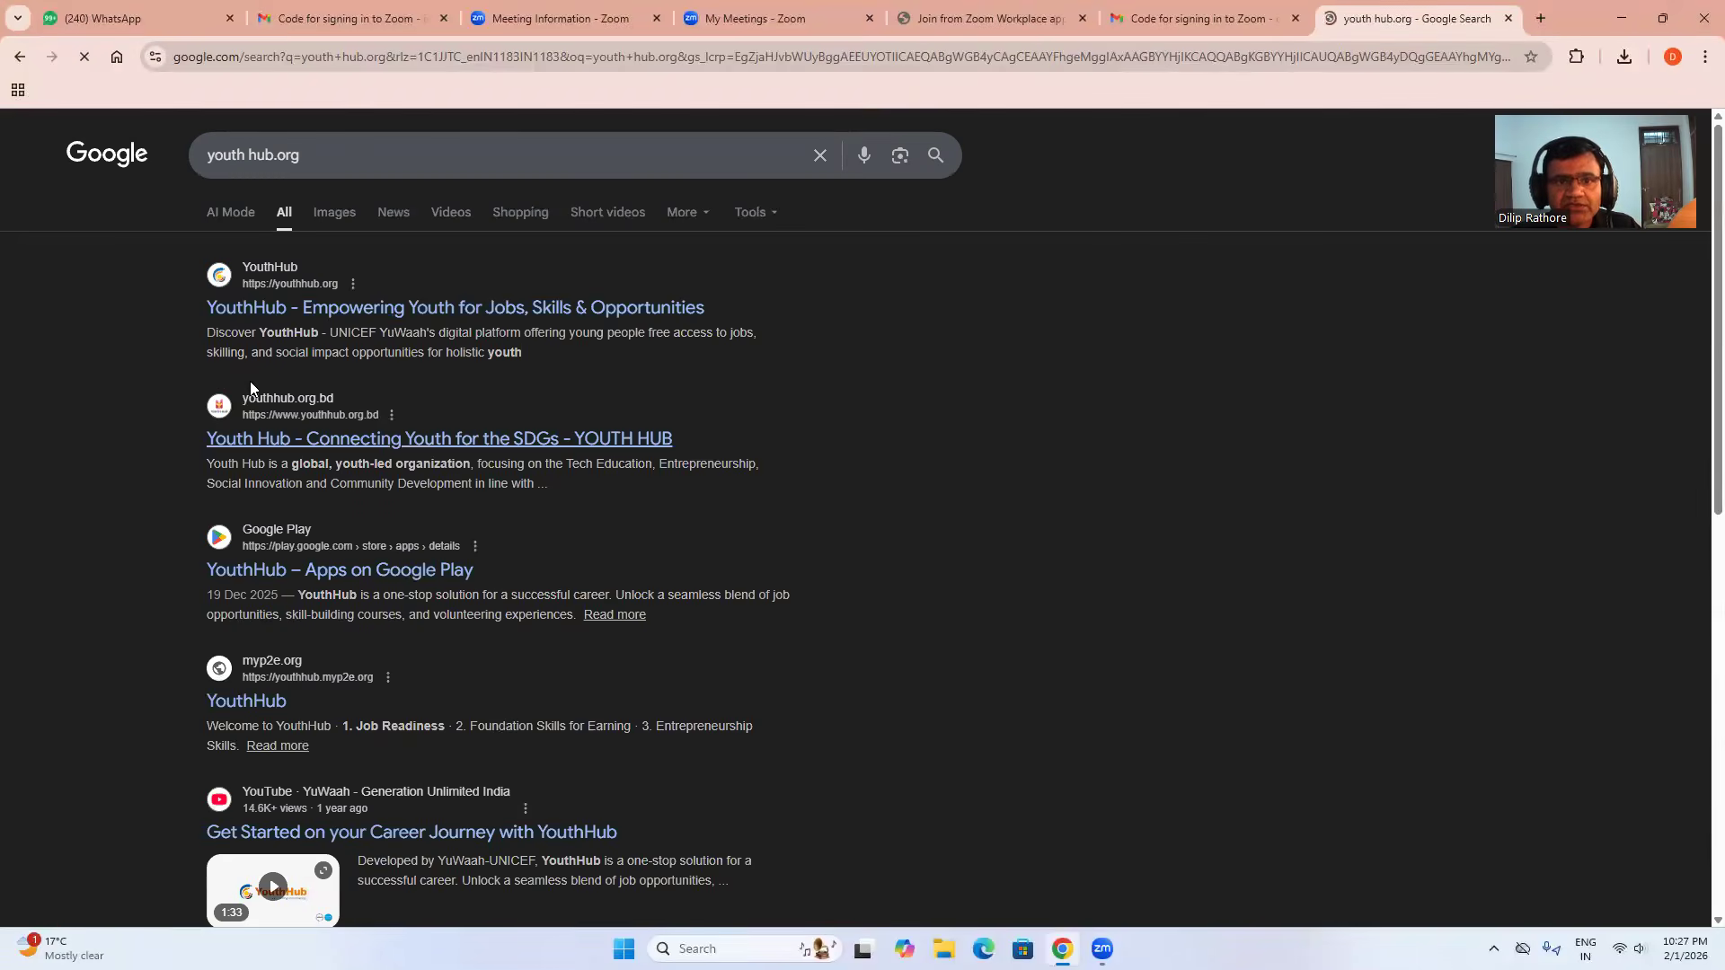
Open the official YouthHub site, confirm English as the language, and start the Pathways service.
left_click(341, 309)
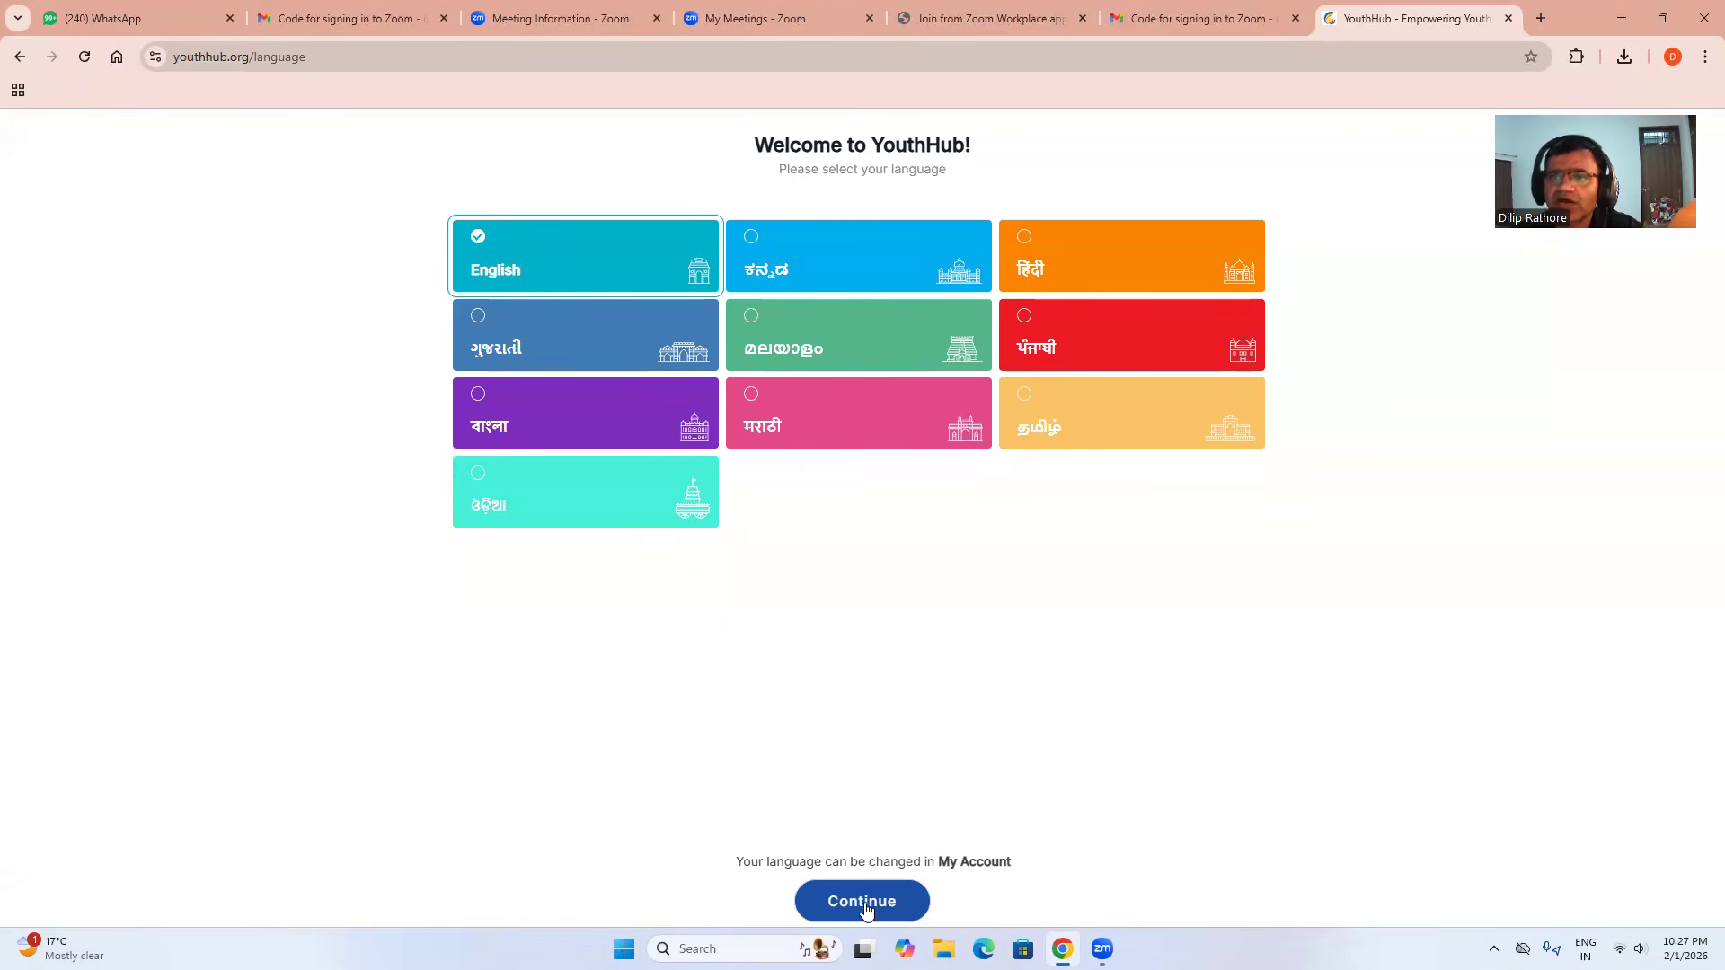
left_click(1027, 240)
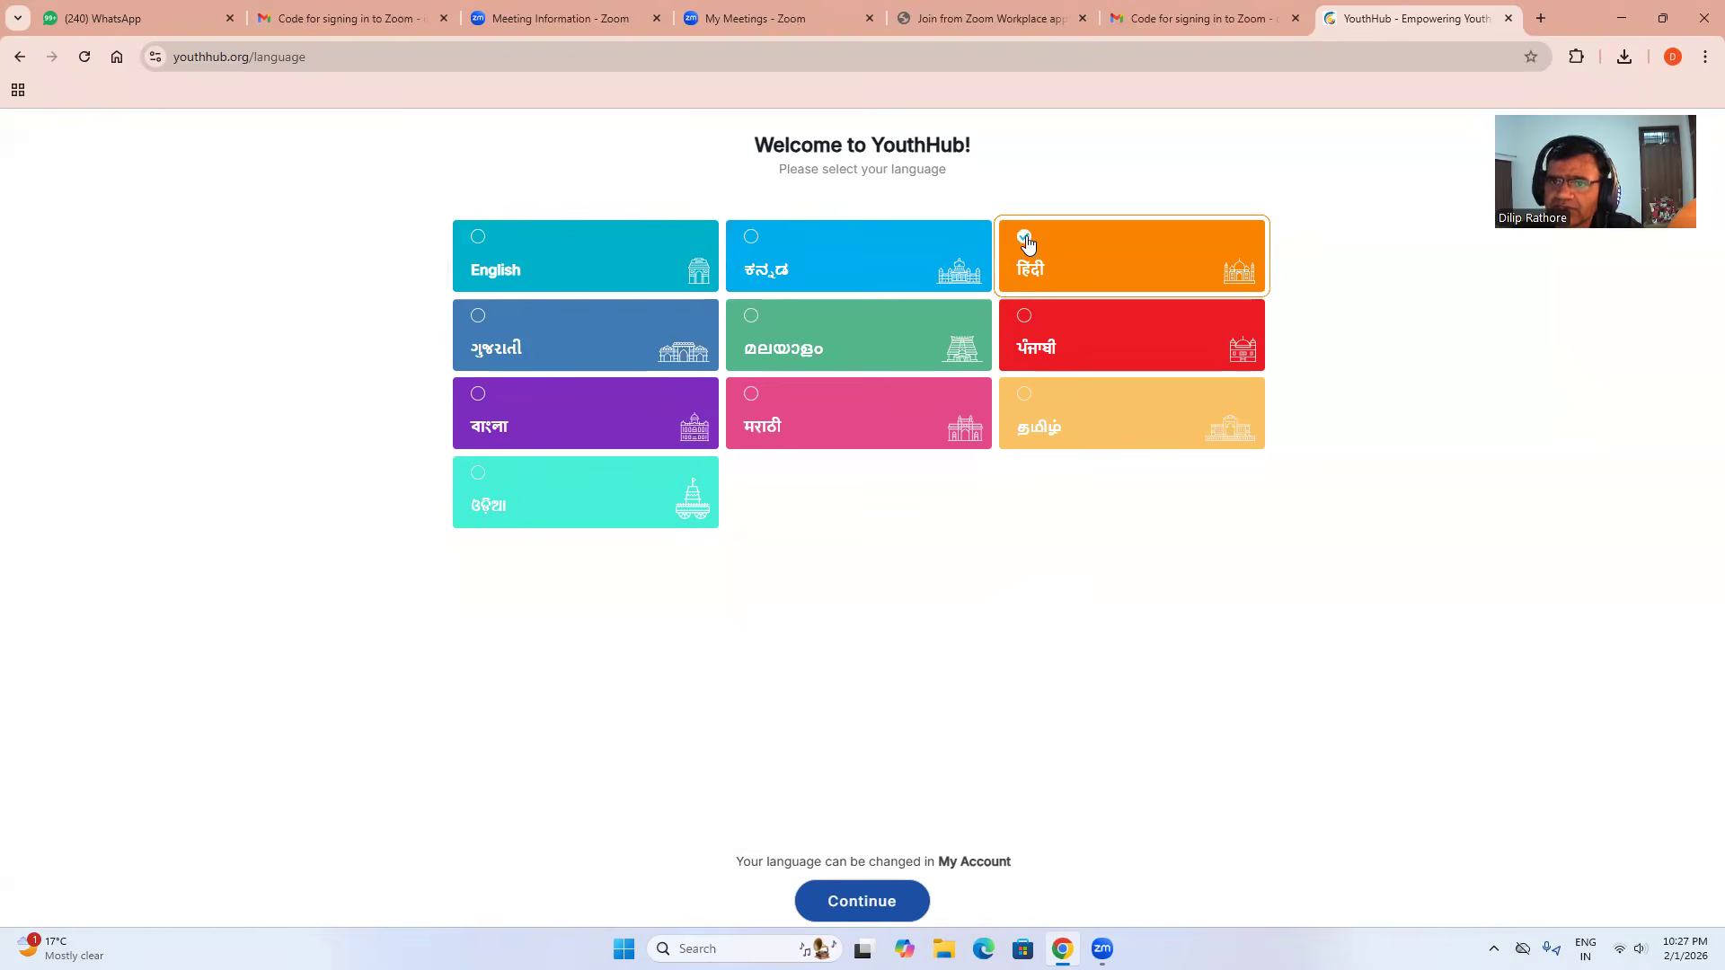
left_click(477, 239)
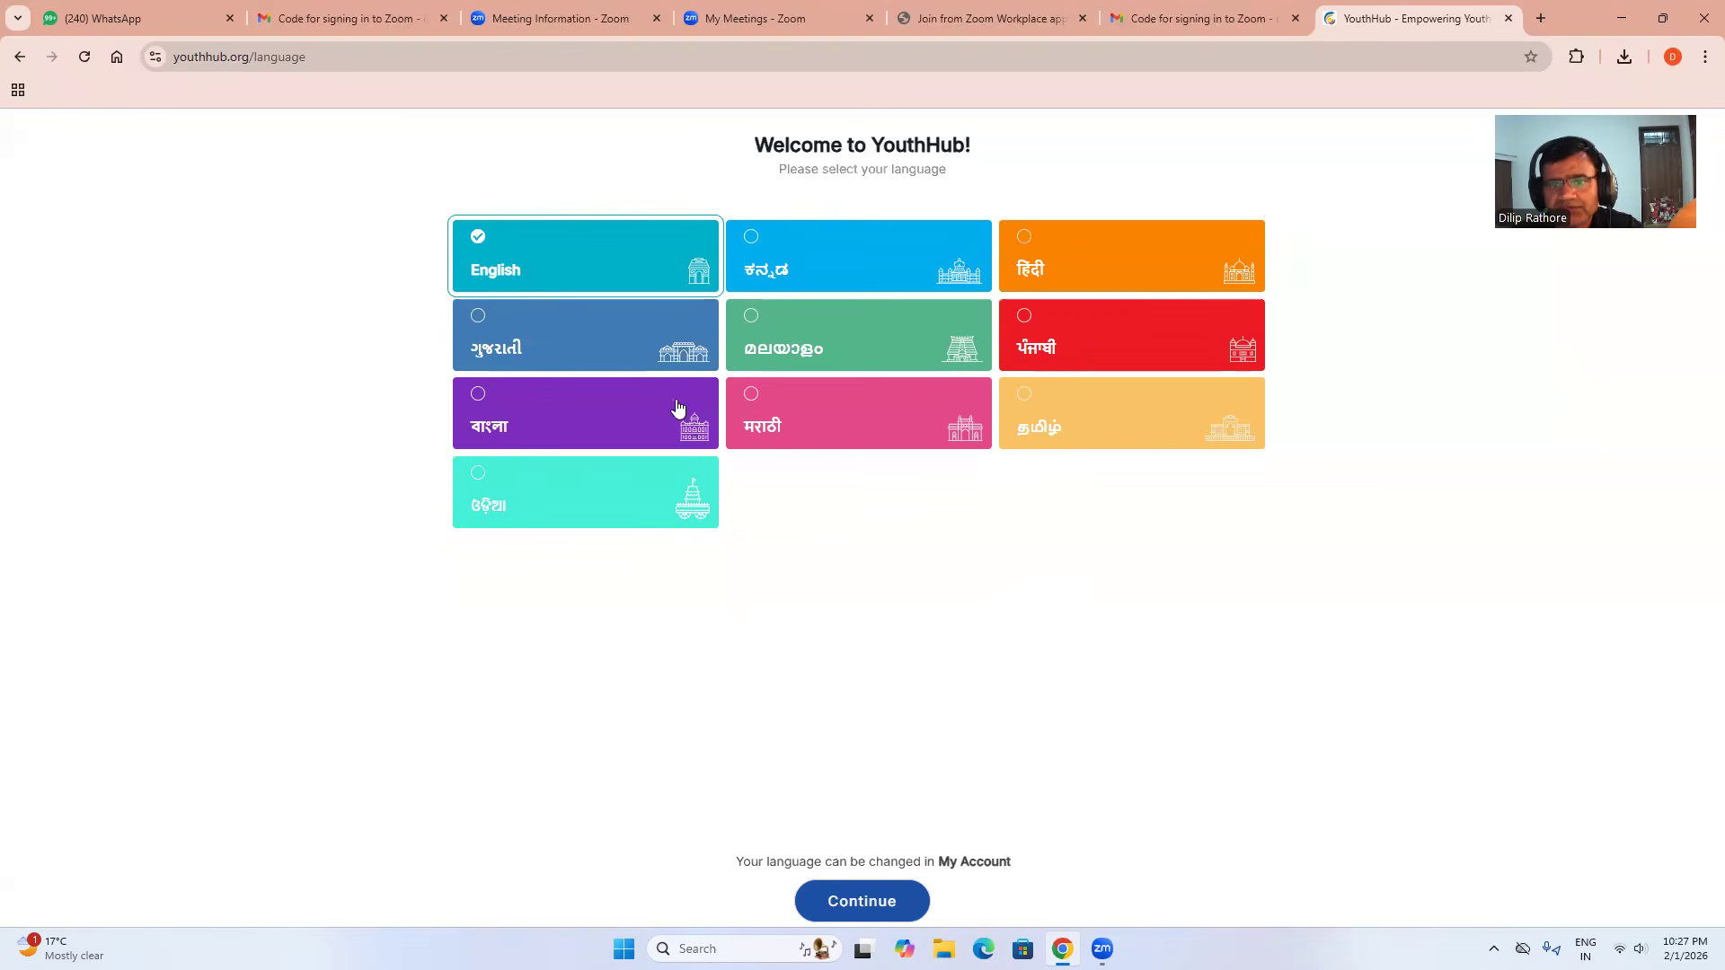
left_click(878, 905)
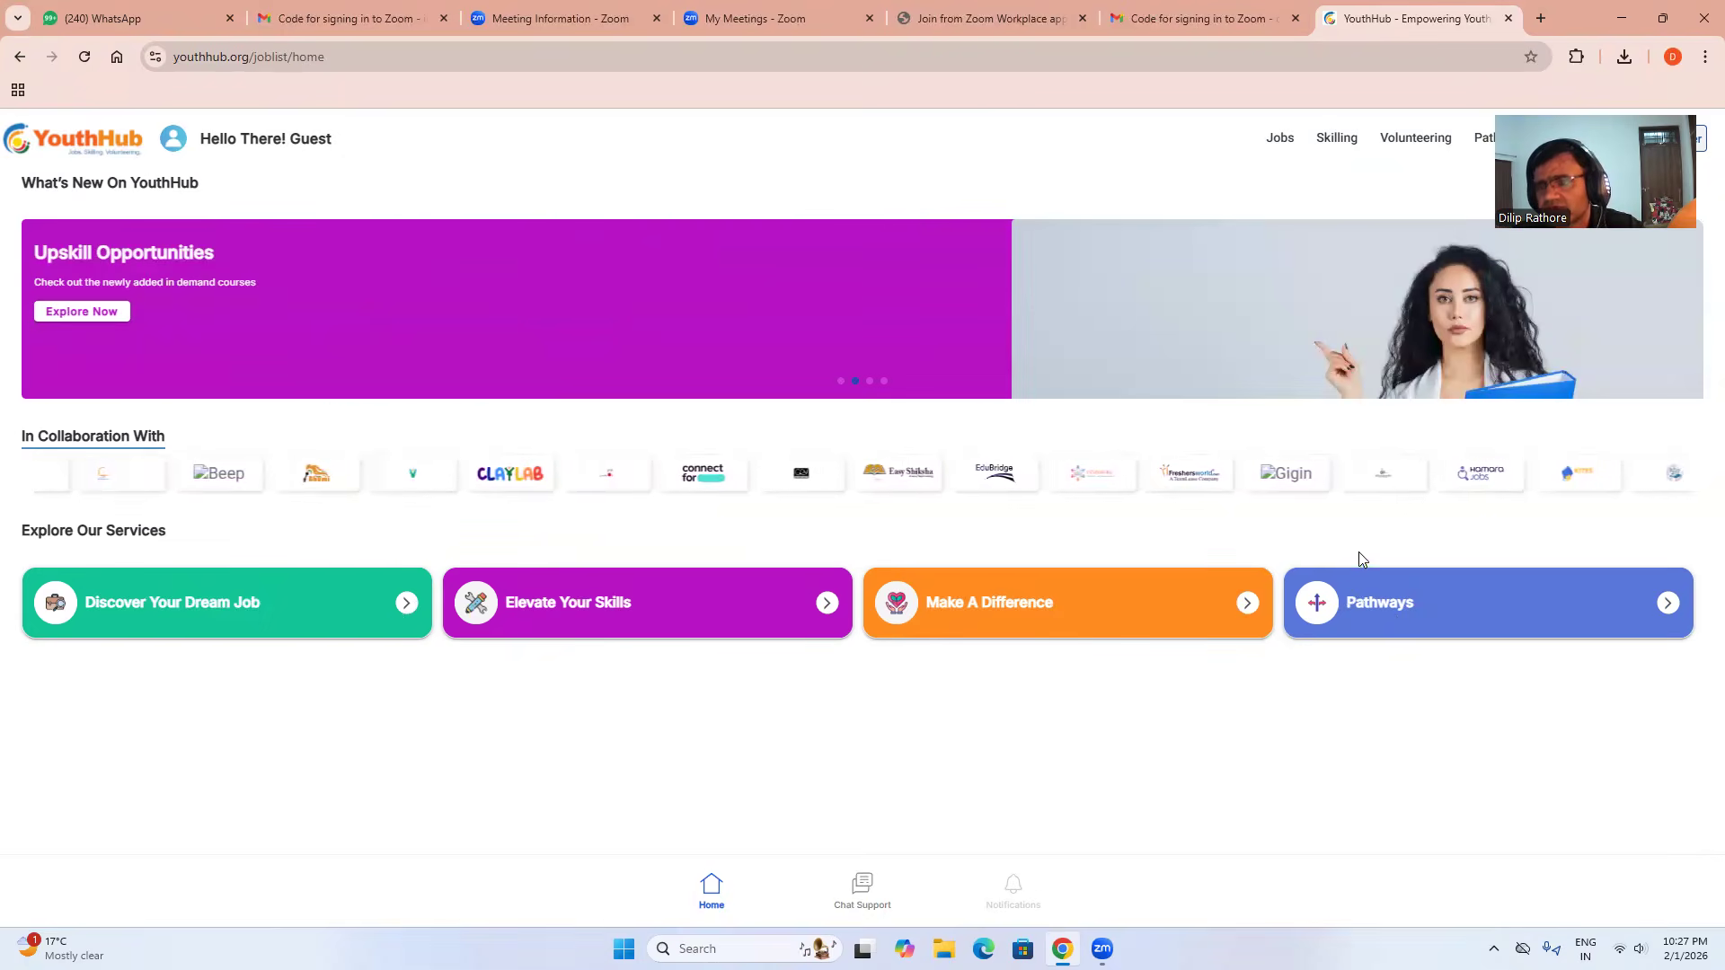
left_click(1388, 600)
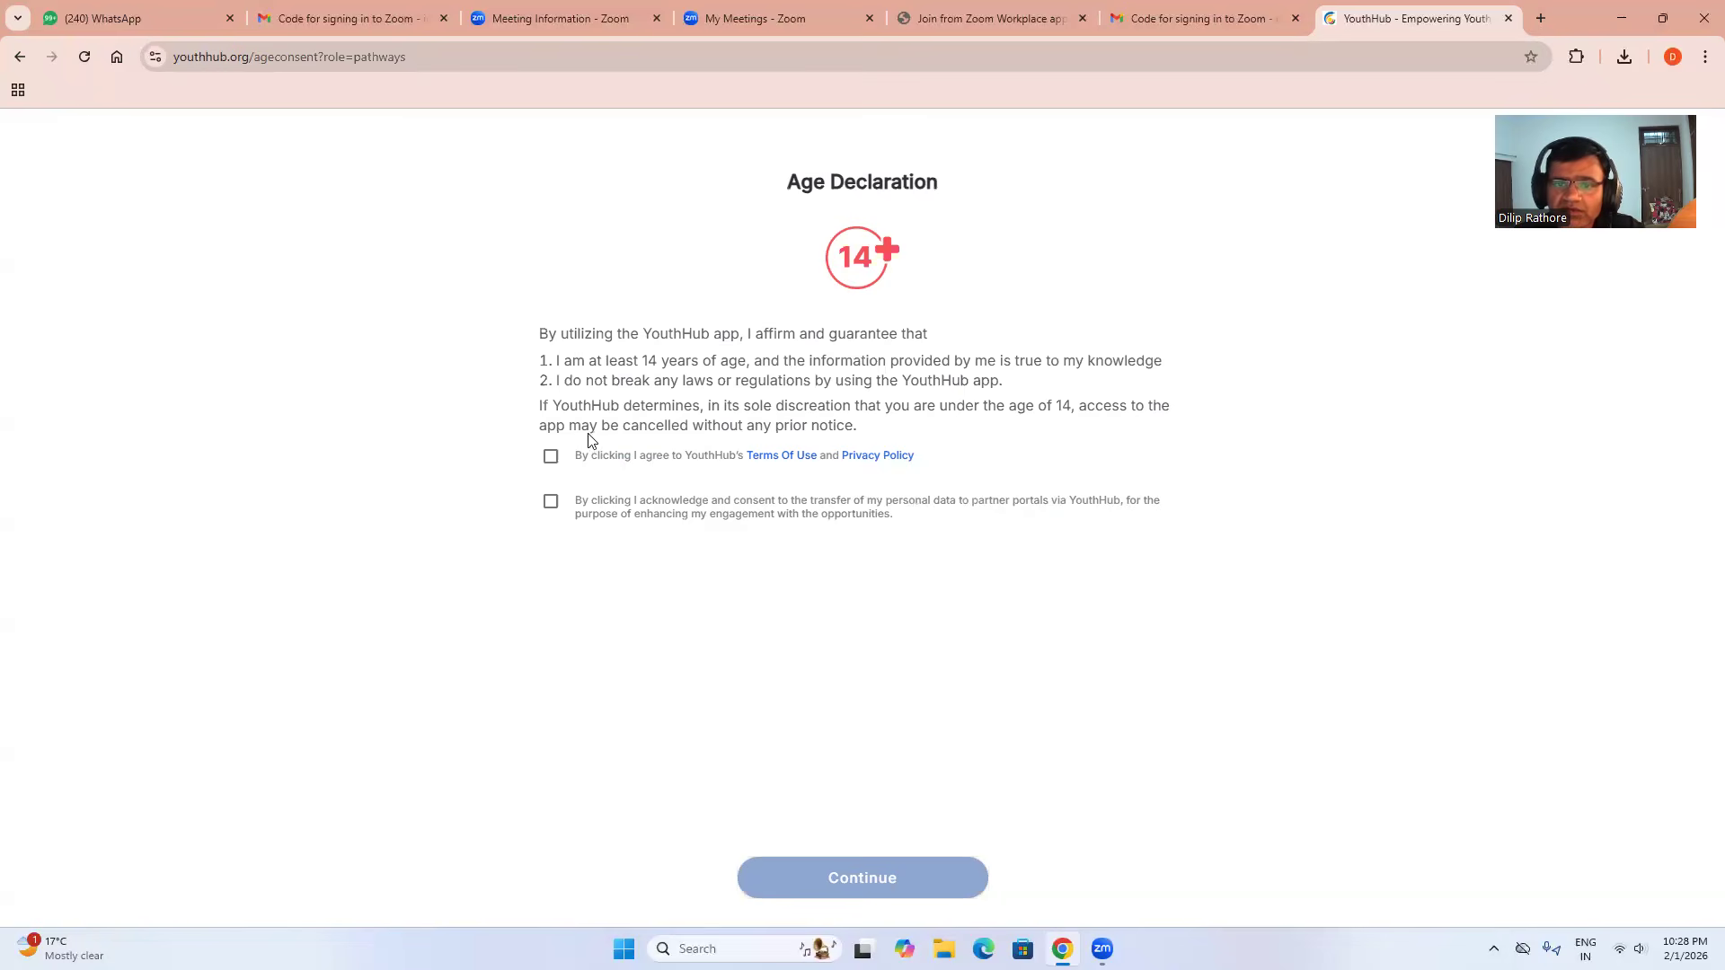
Accept the Terms/Privacy and partner data-sharing consents and continue to Pathways sign-in.
left_click(550, 460)
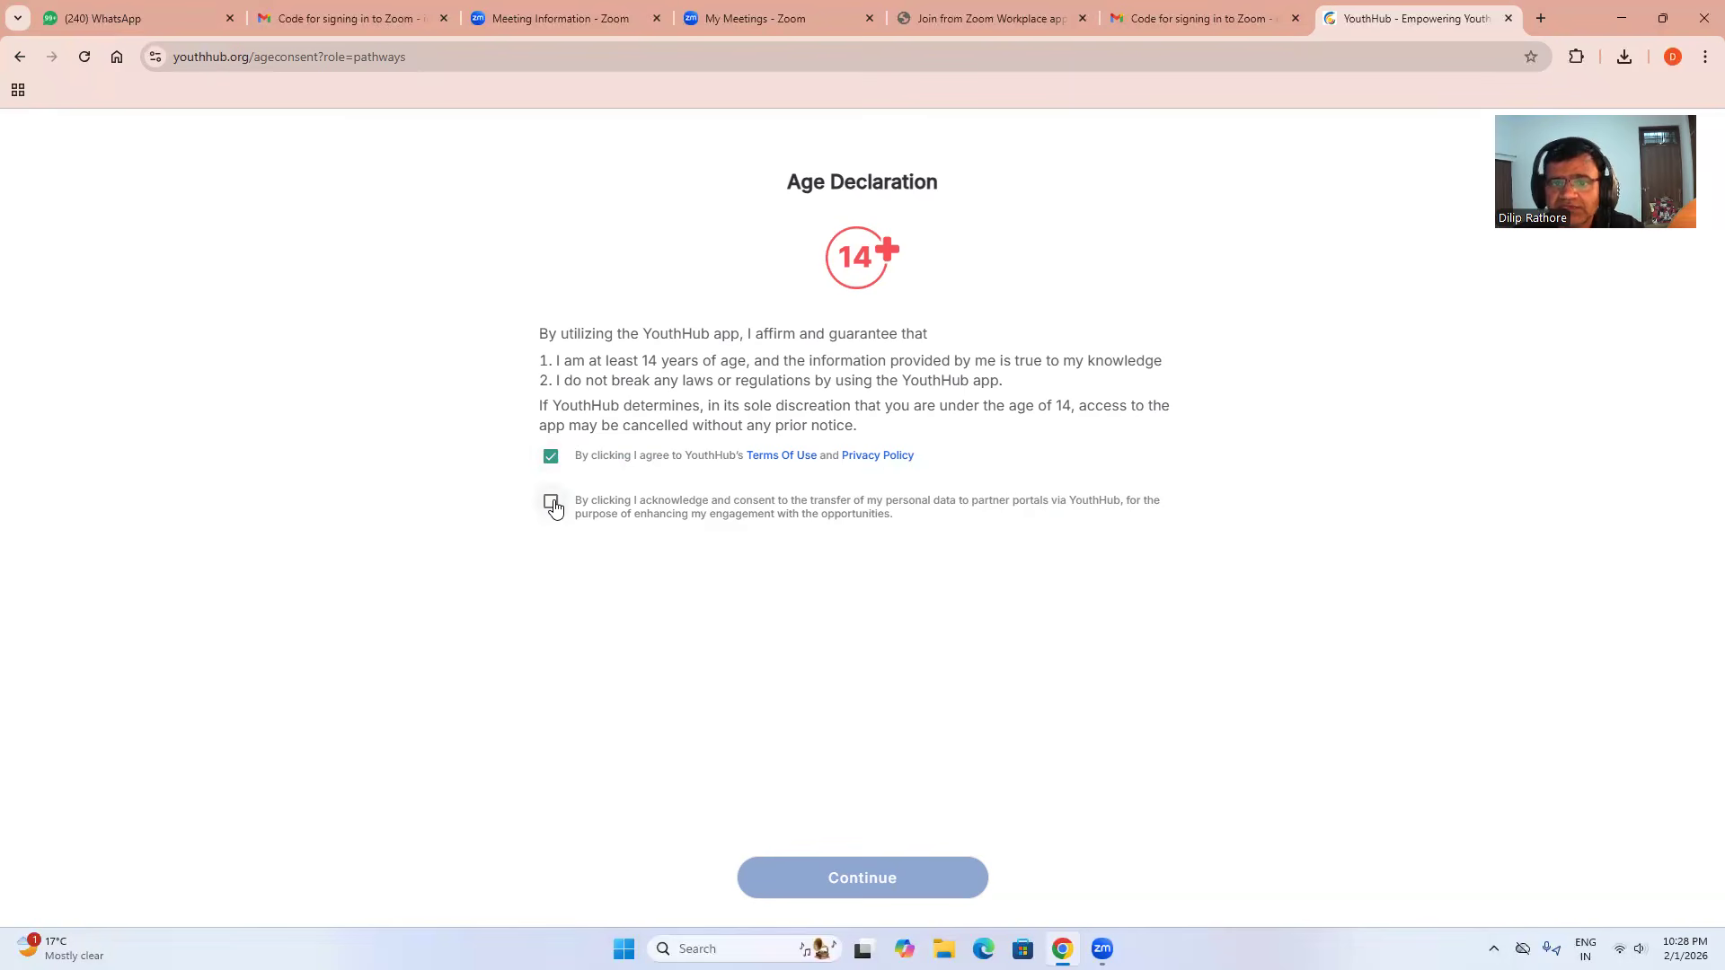
left_click(551, 503)
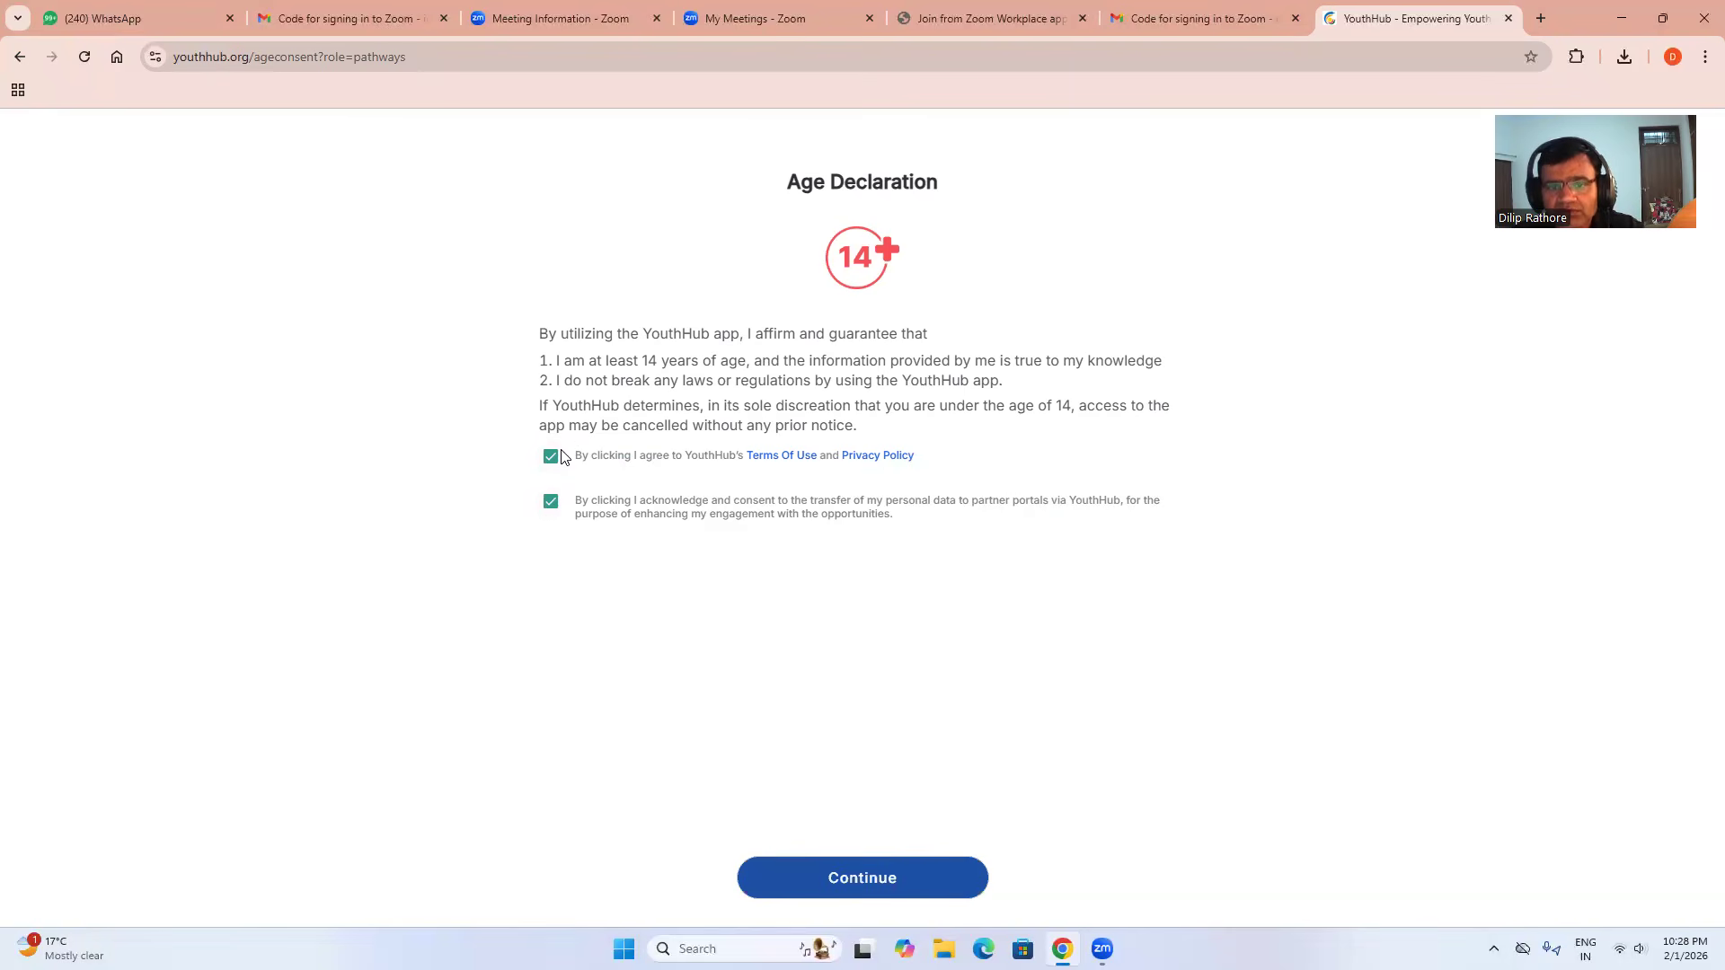
left_click(871, 874)
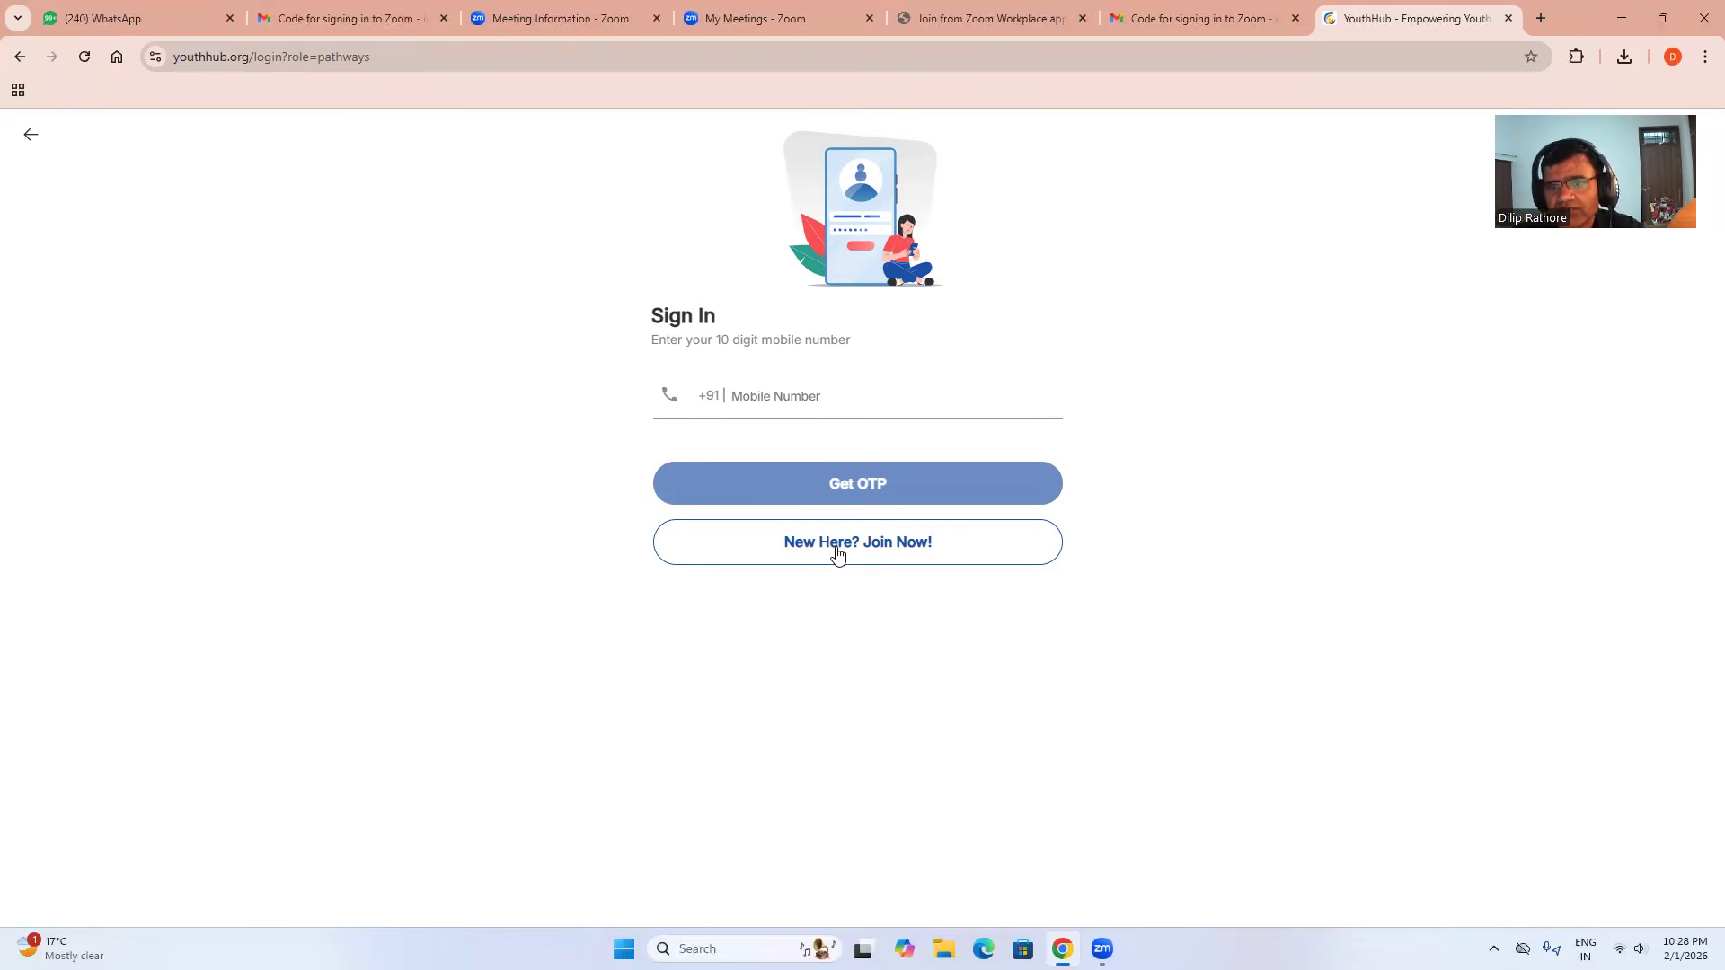
Join as a new user with the mobile number and verify it using the four-digit OTP.
left_click(836, 554)
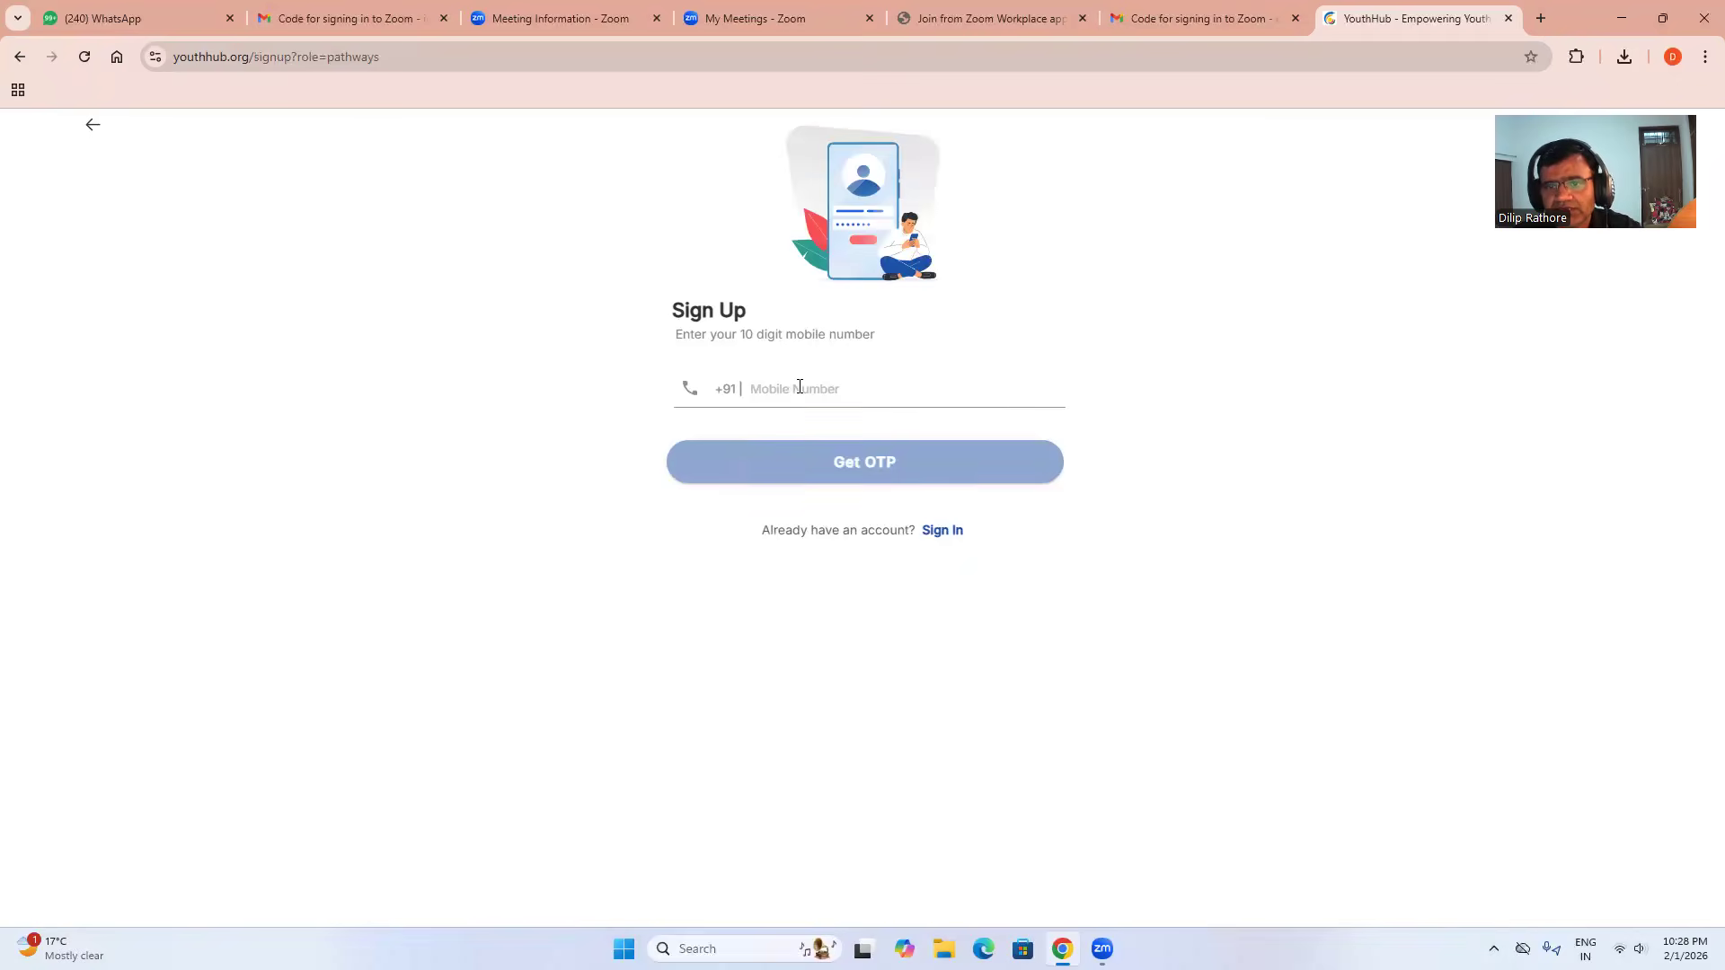
left_click(800, 386)
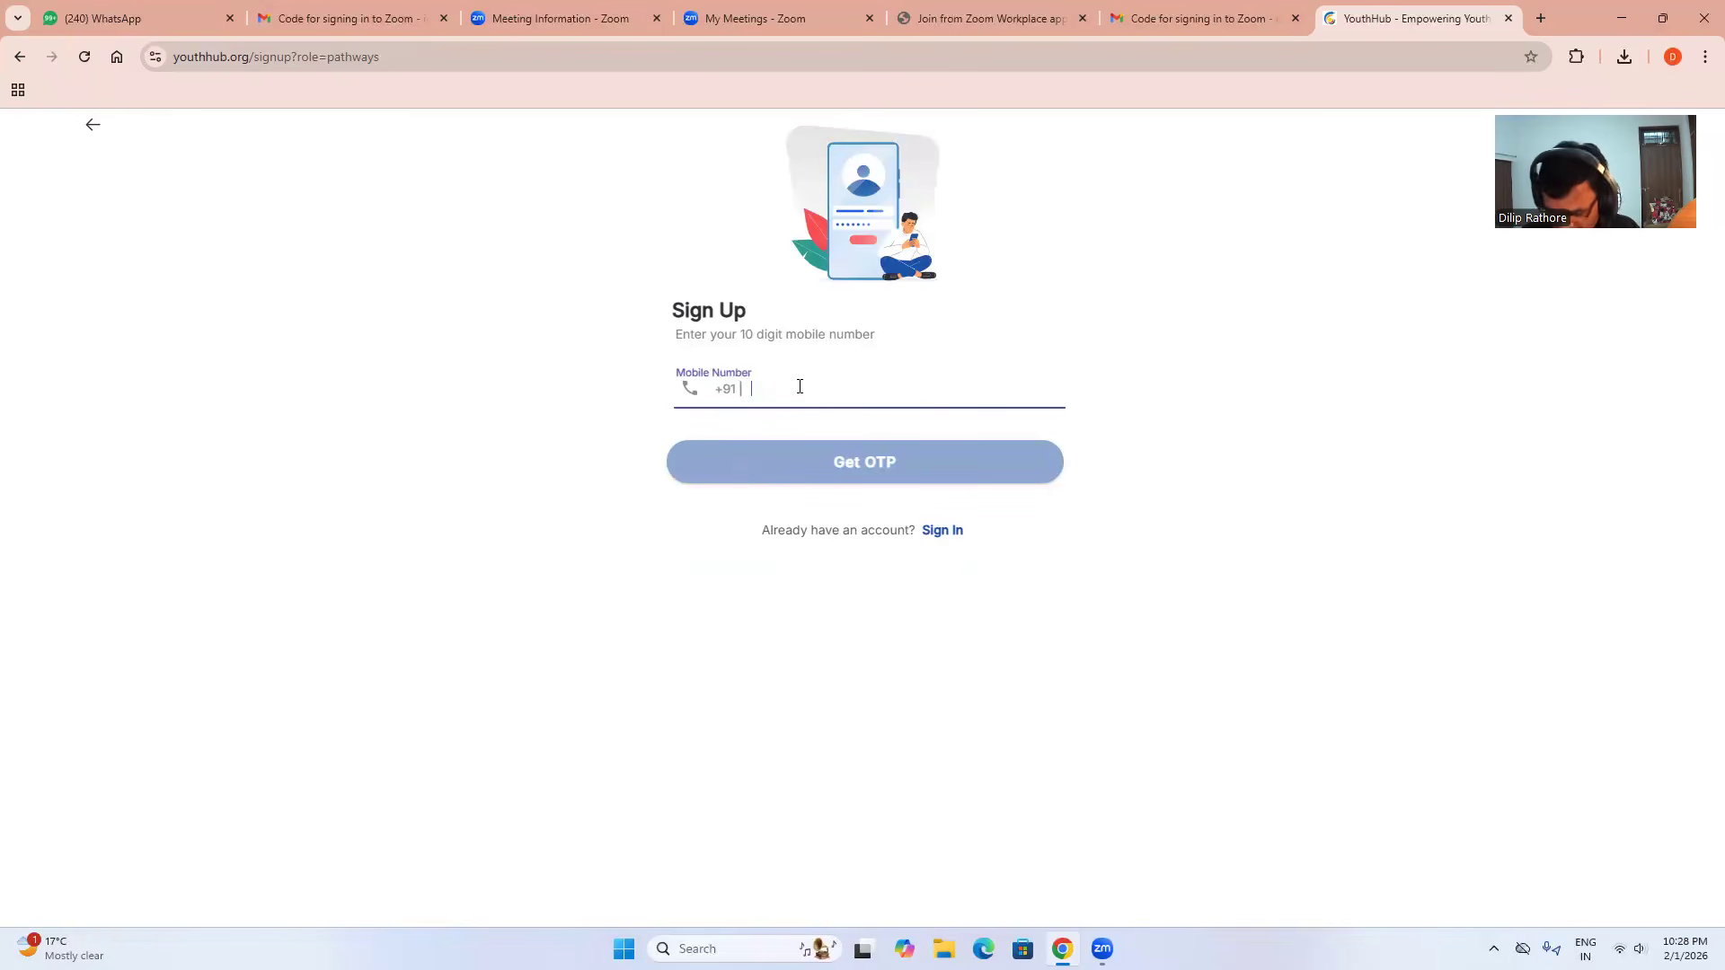
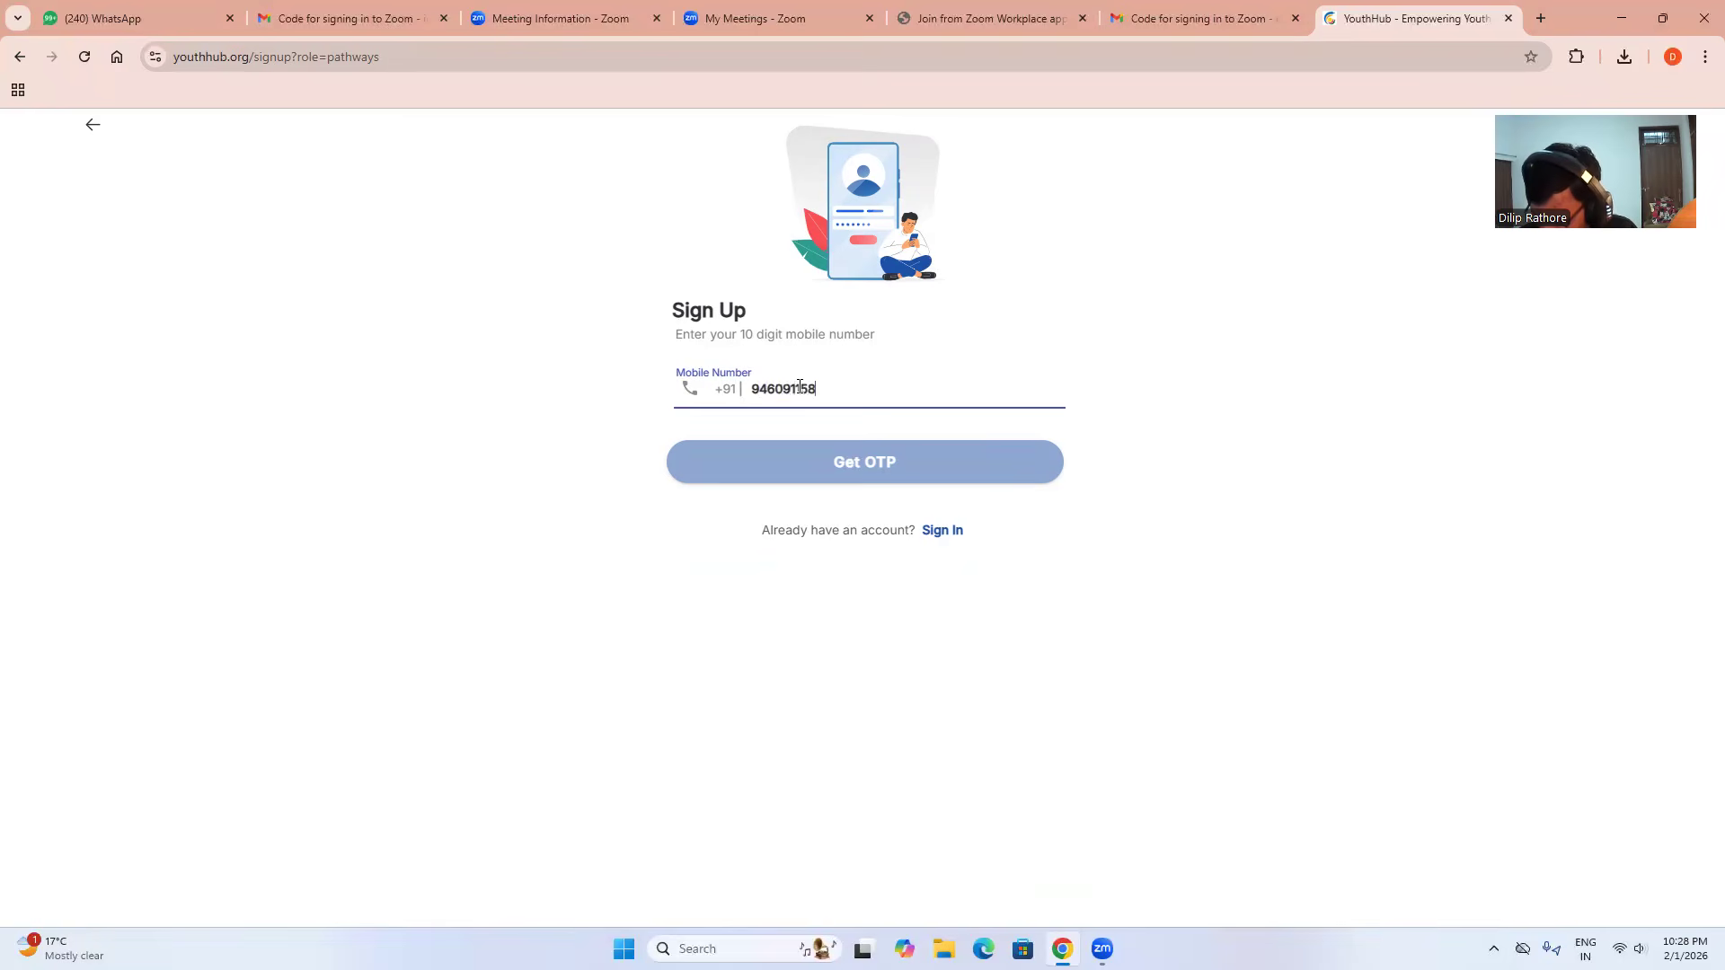
left_click(882, 465)
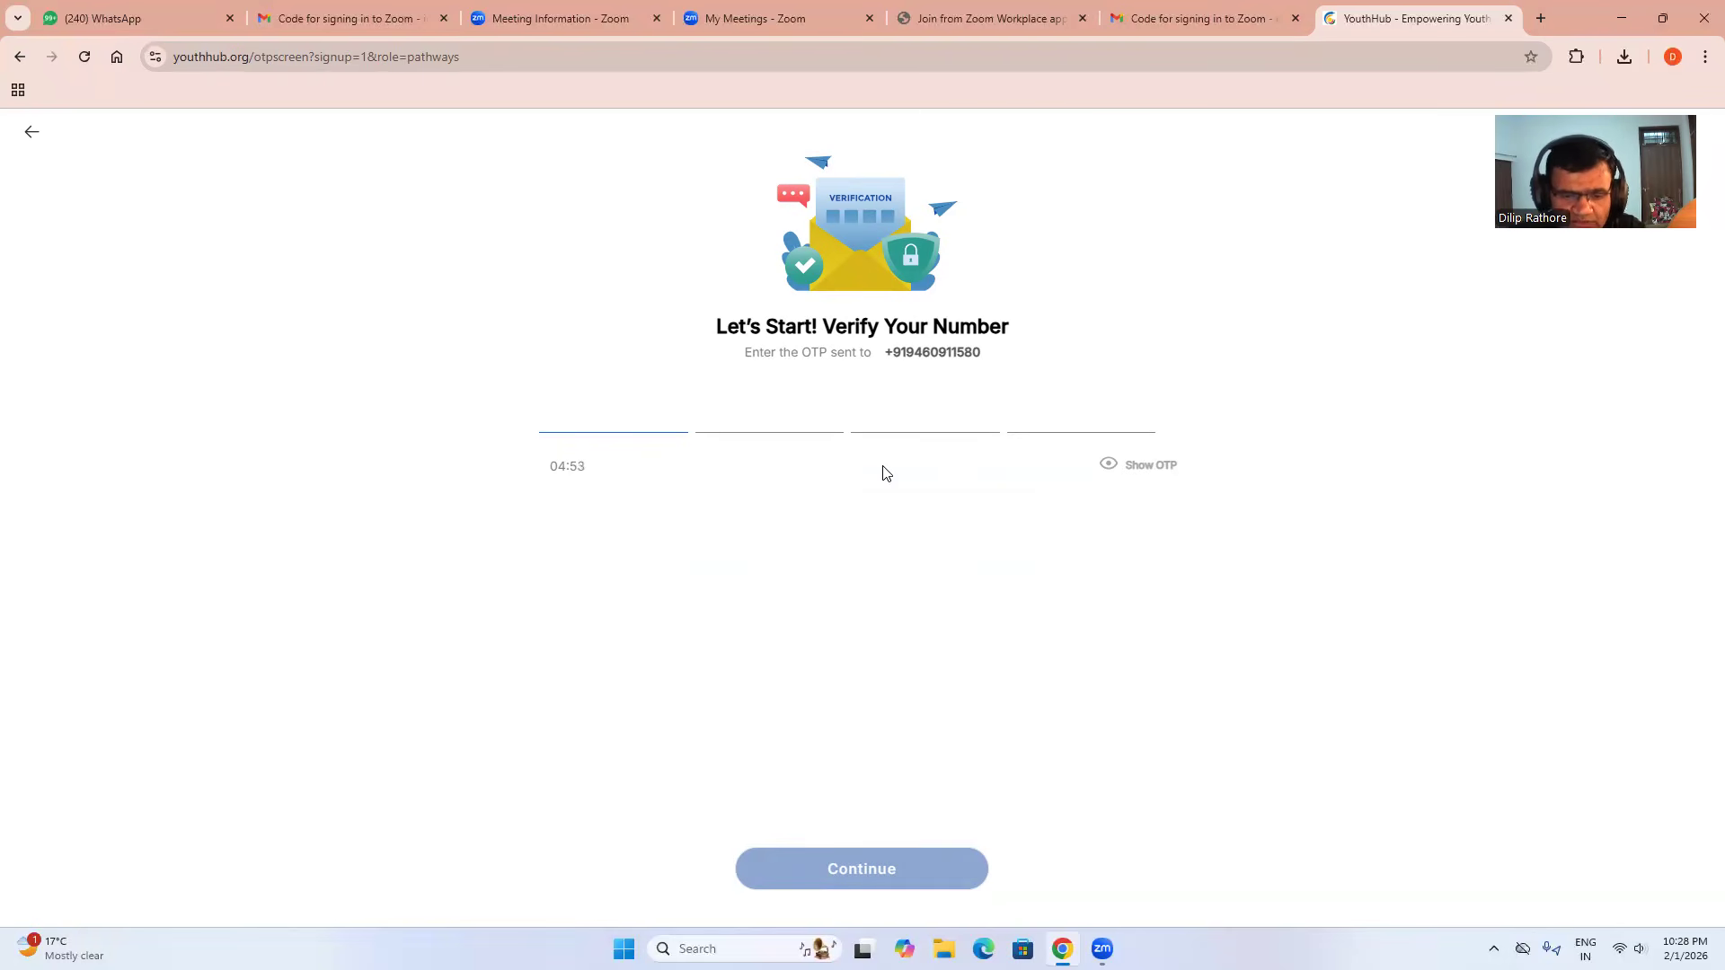
type("••")
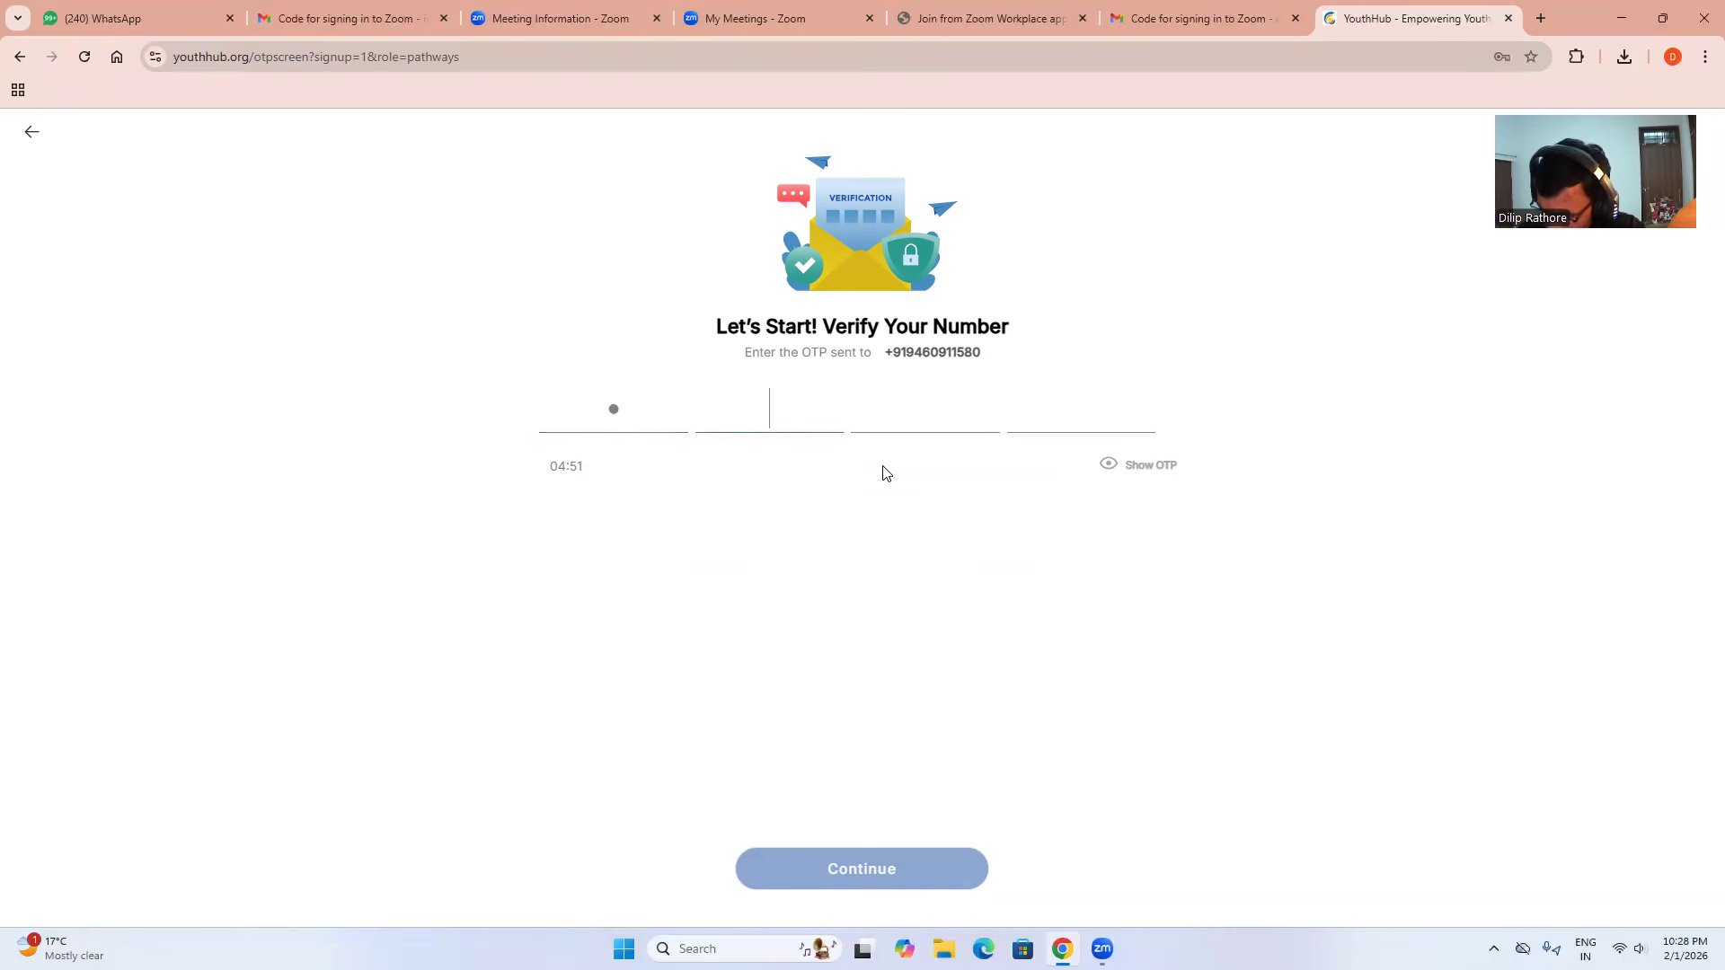
type("••")
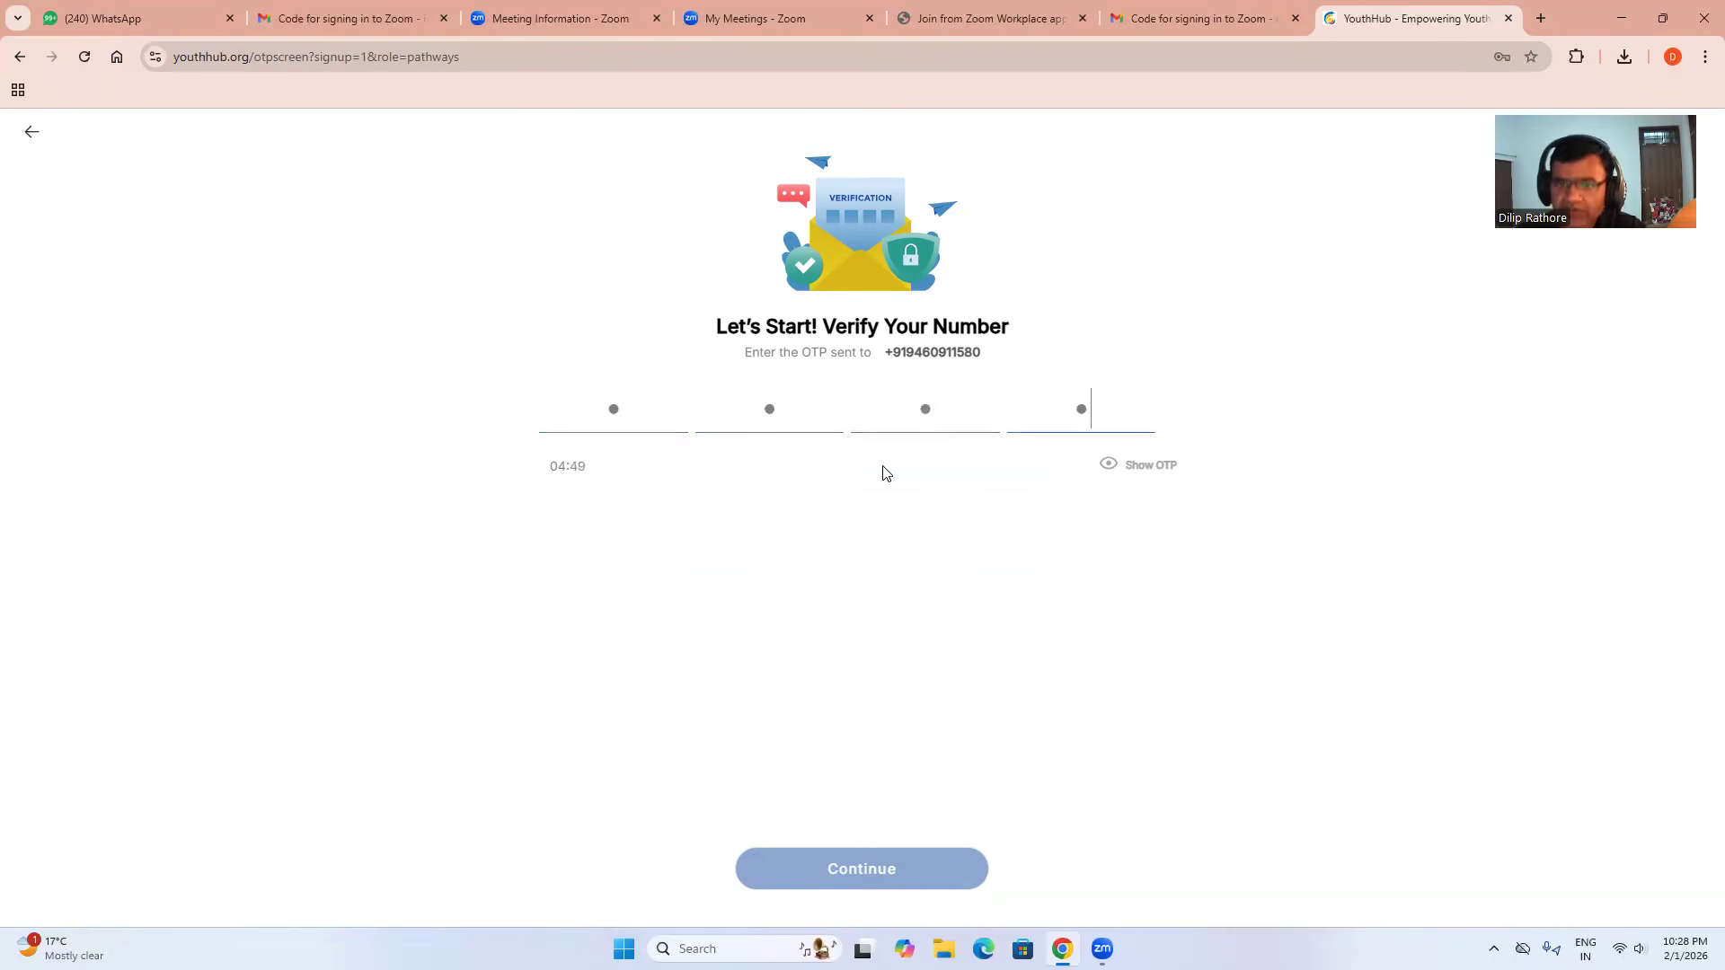
left_click(870, 868)
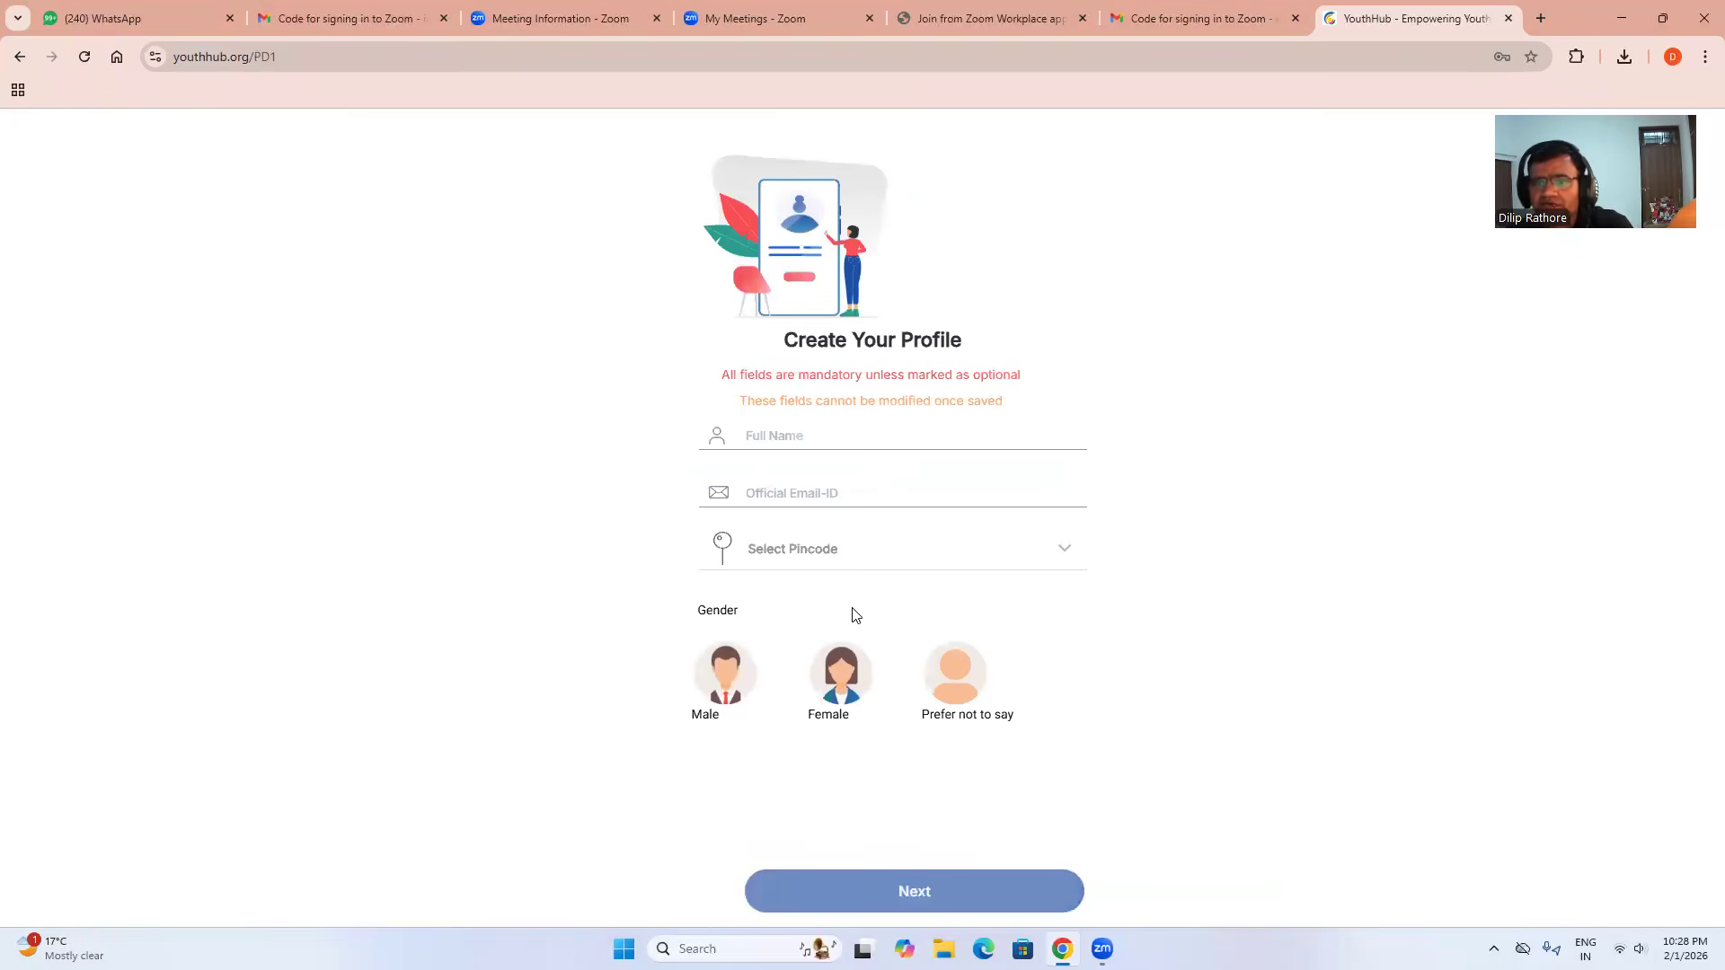
Enter the user's full name on the Create Your Profile page.
left_click(801, 434)
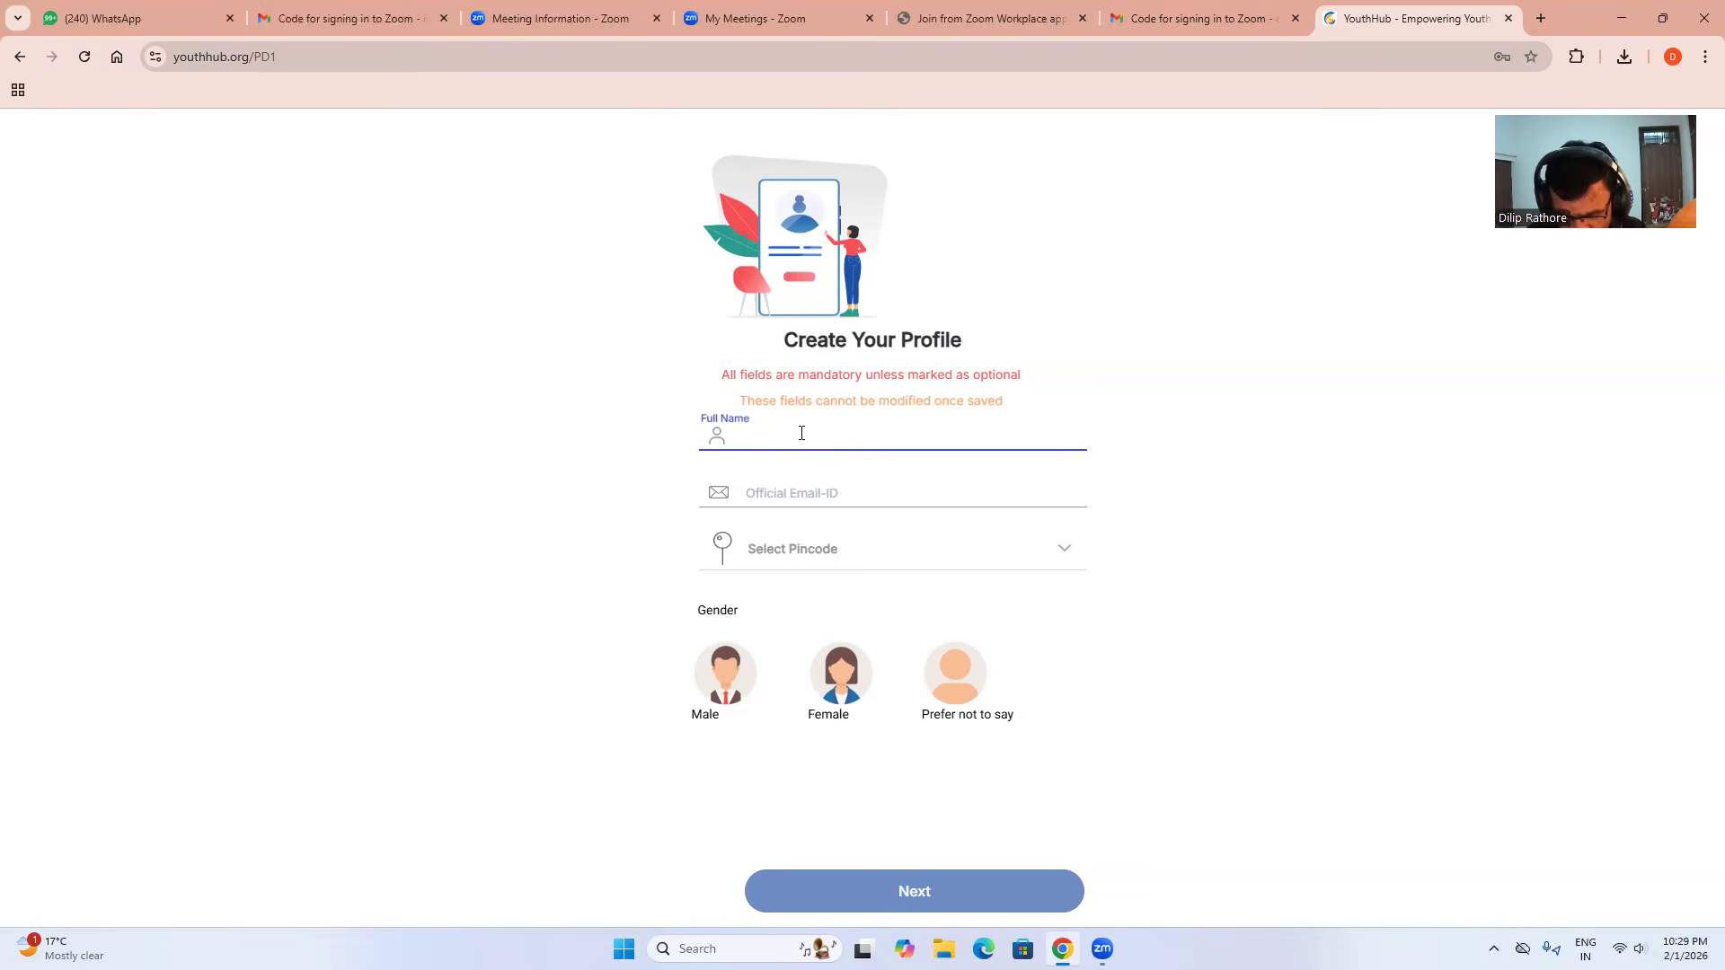
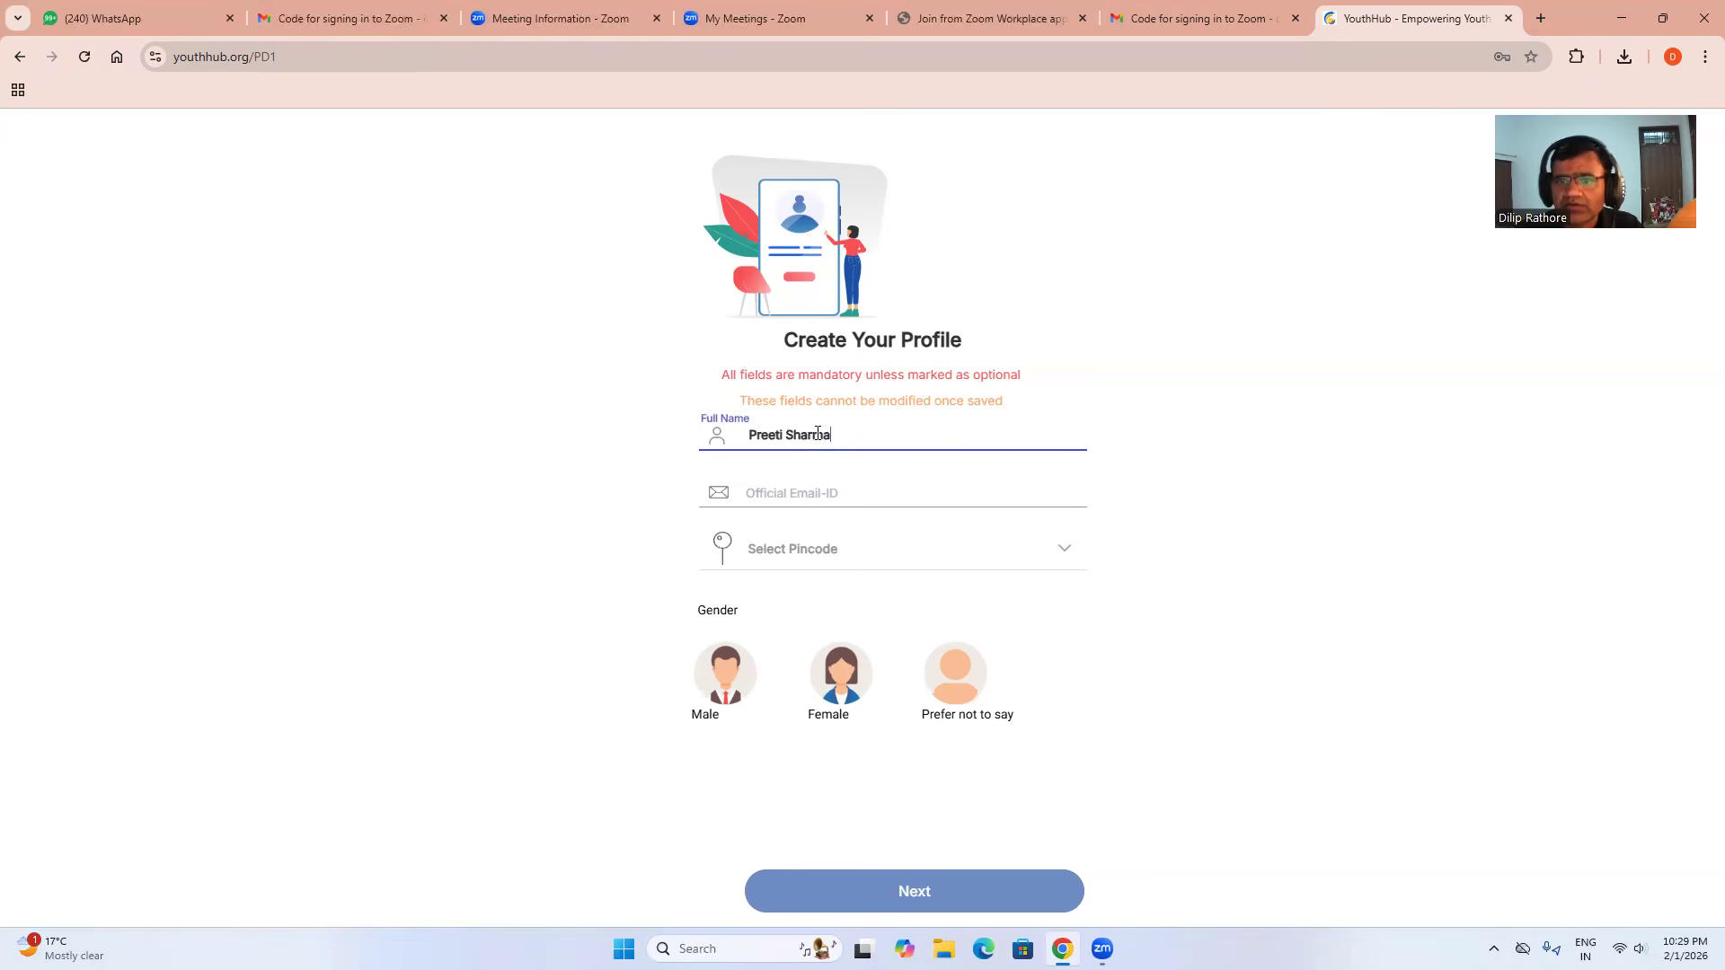
Save pincode 323001, pick Female as gender, and continue to Additional Information.
left_click(815, 550)
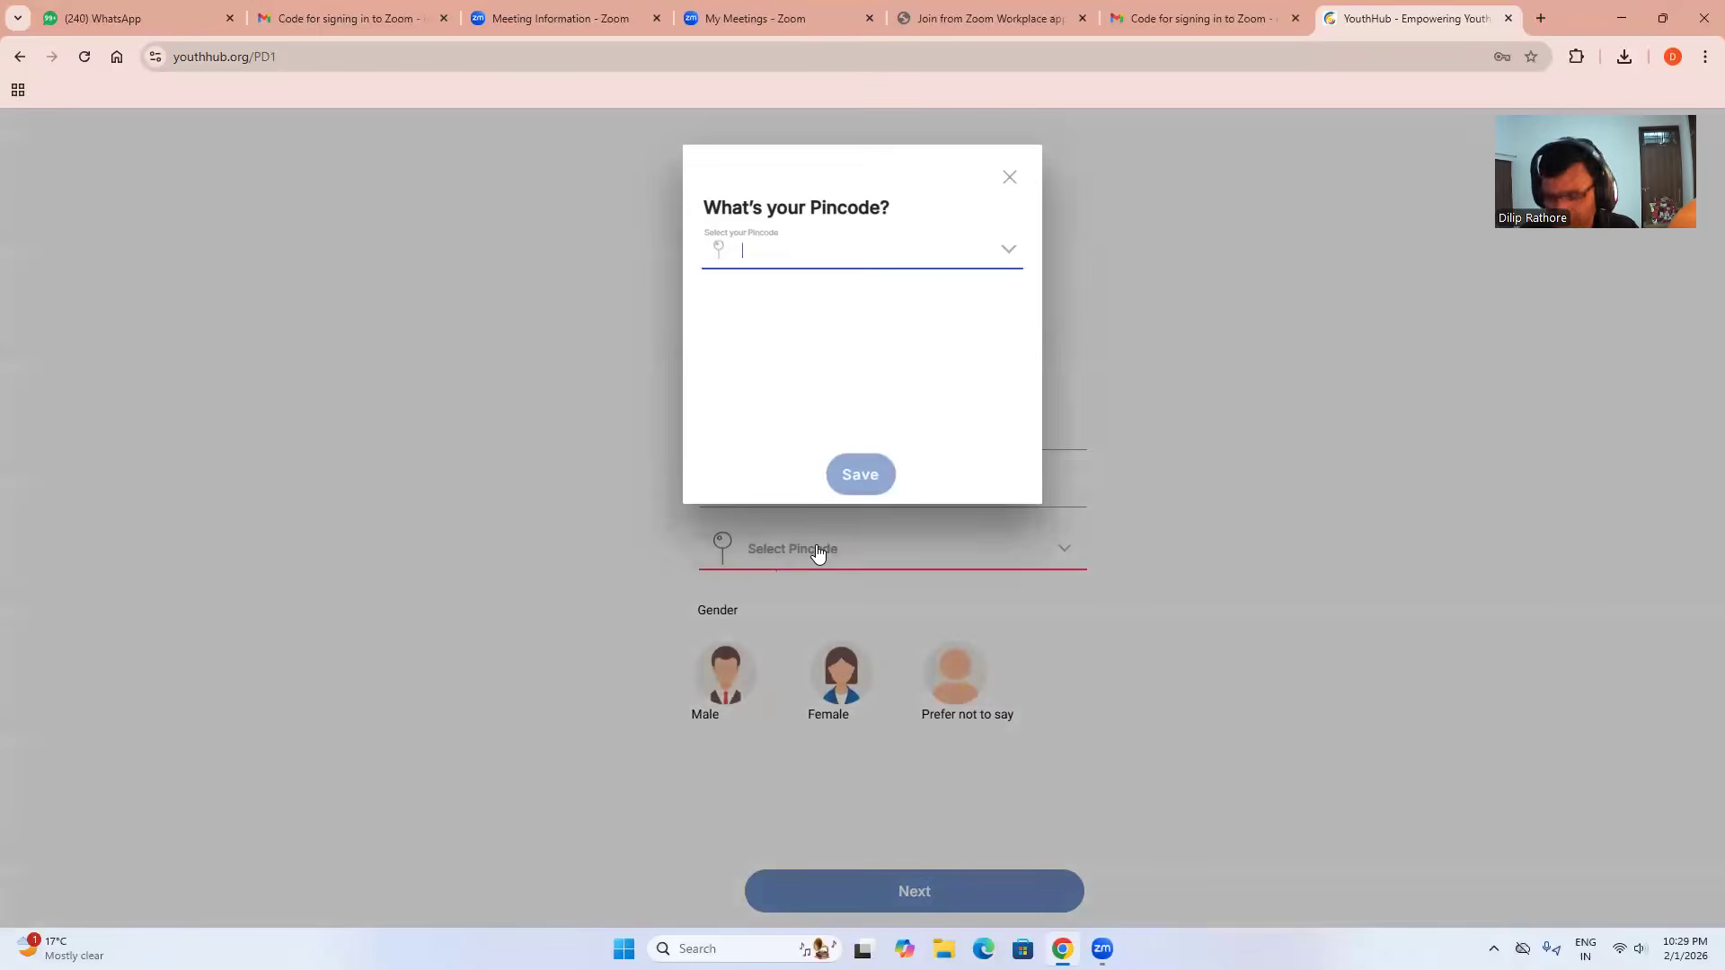
type("323")
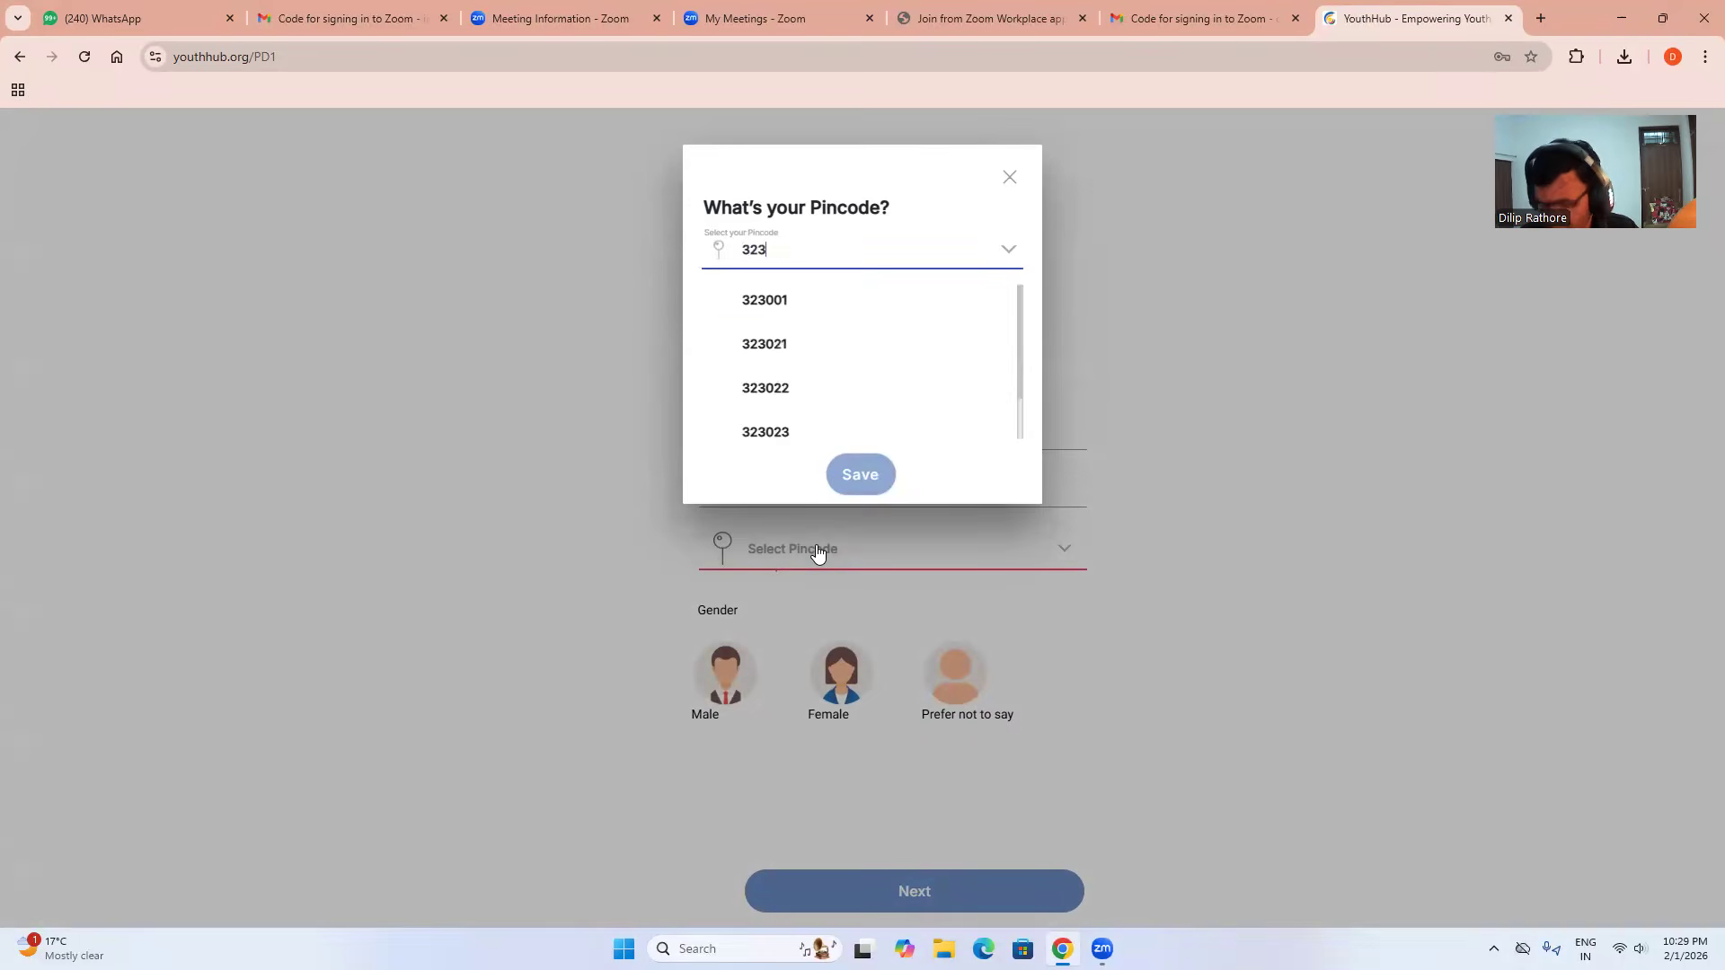
type("001")
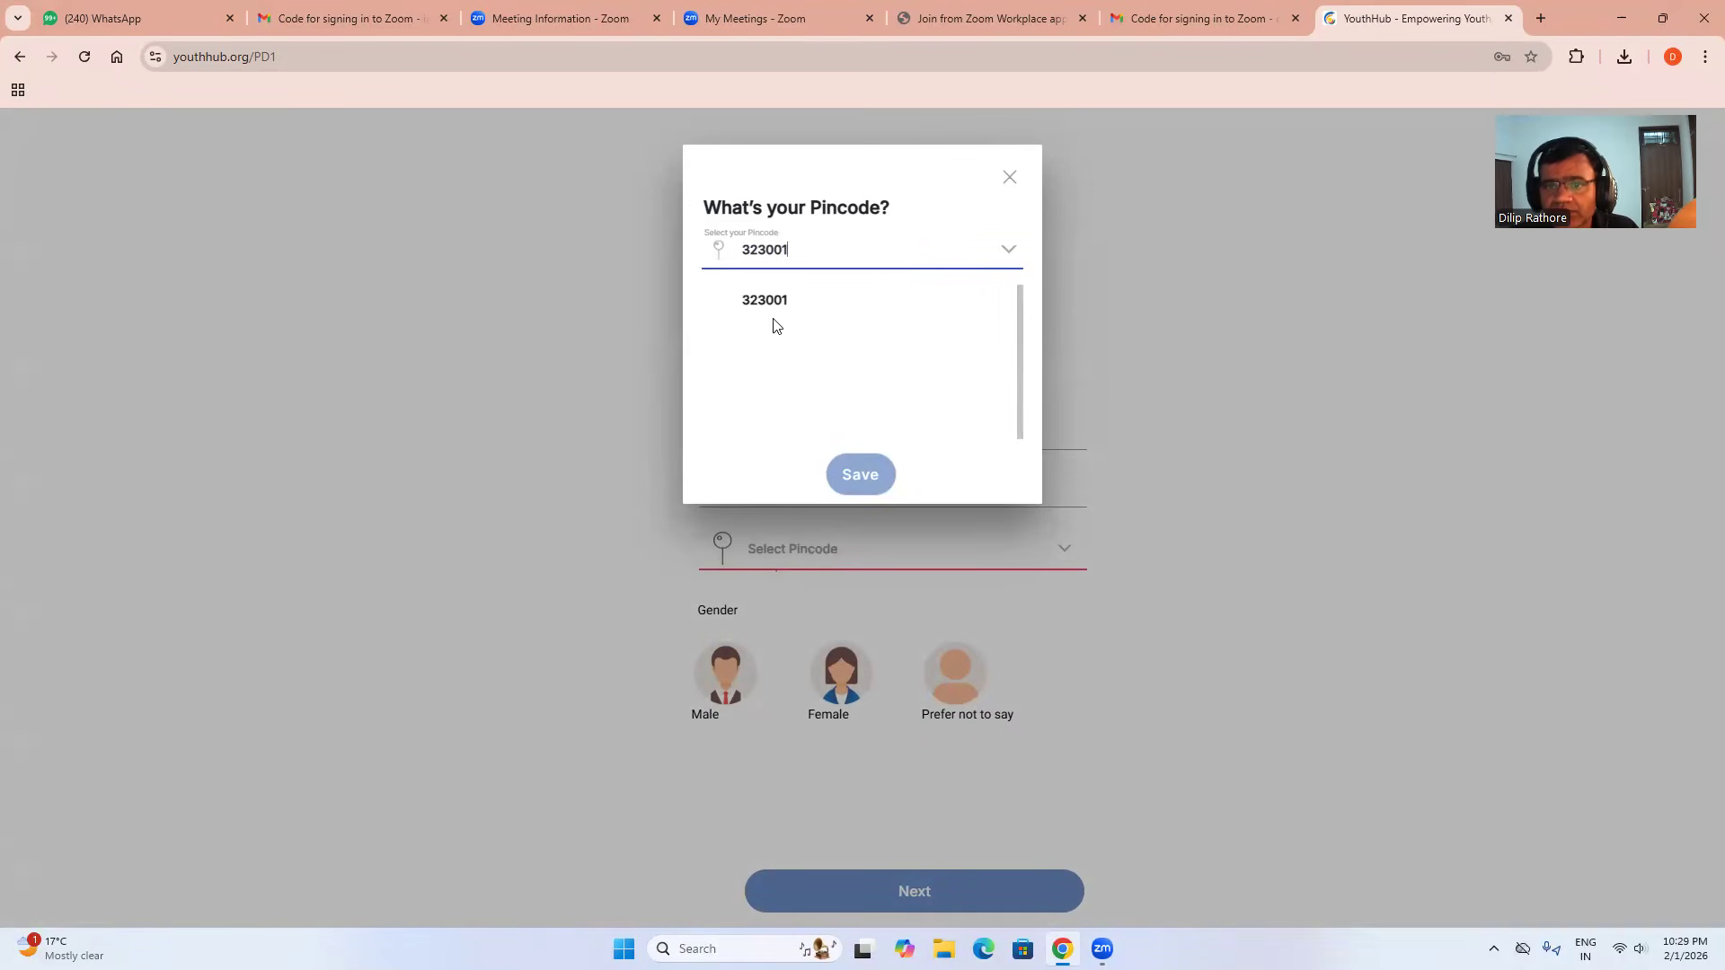
left_click(766, 300)
left_click(857, 462)
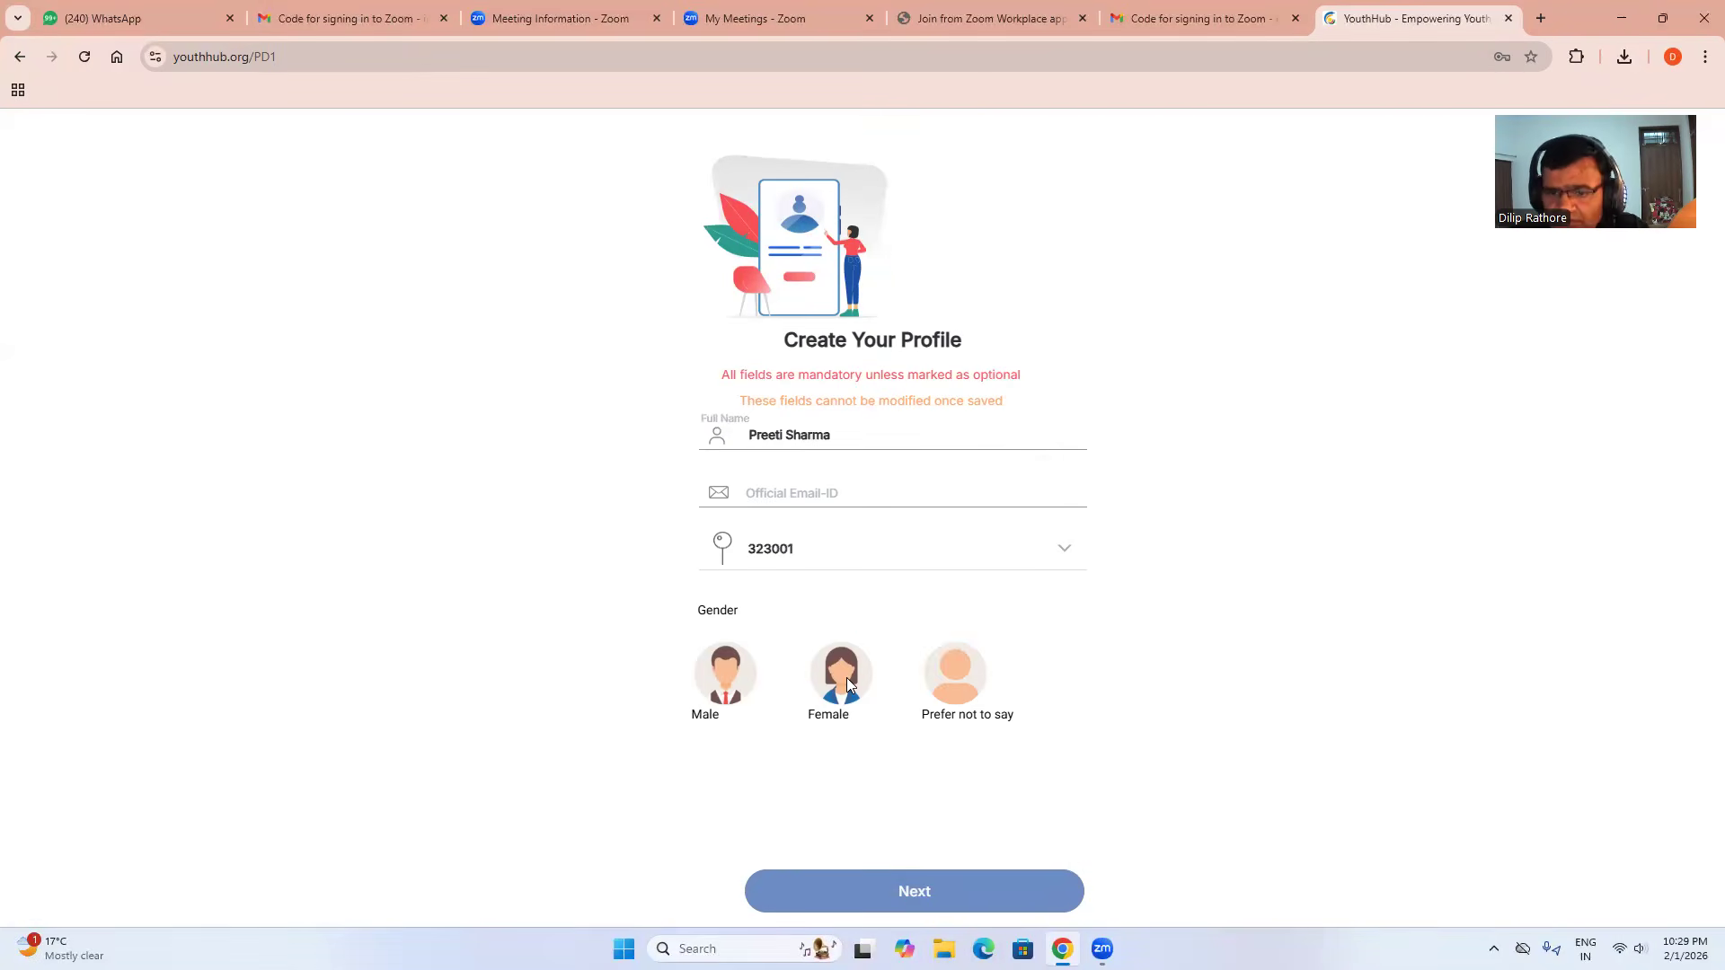
left_click(847, 685)
left_click(939, 887)
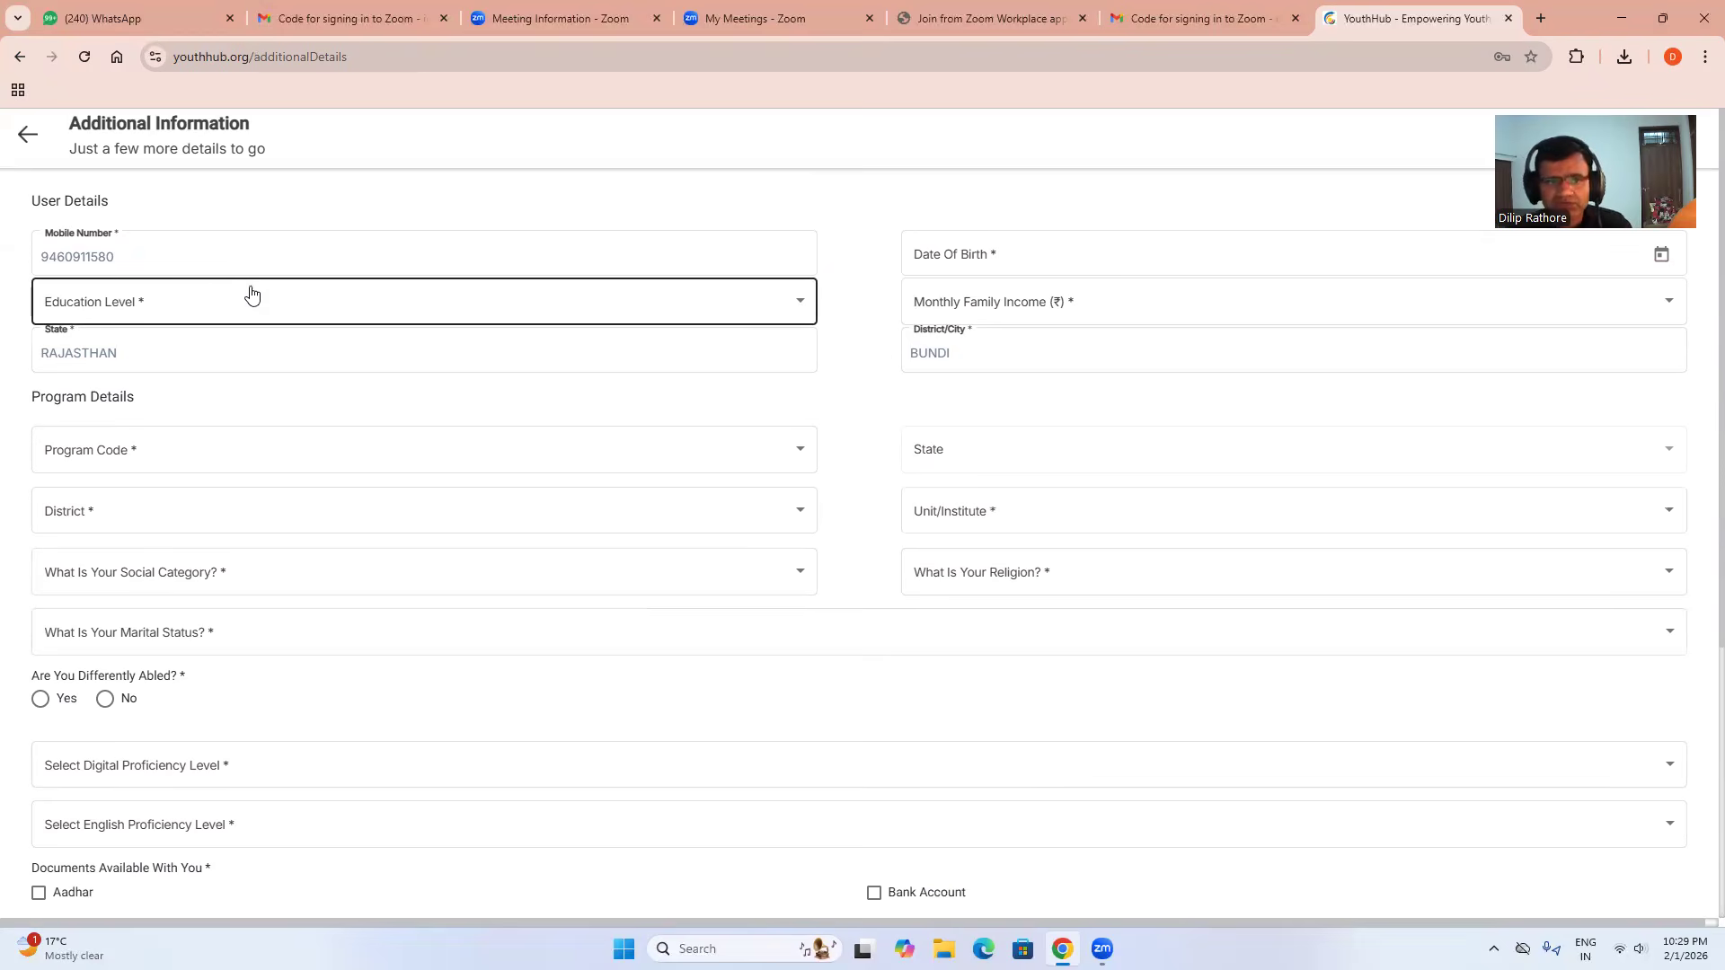
Choose Post Graduate as the education level.
left_click(164, 305)
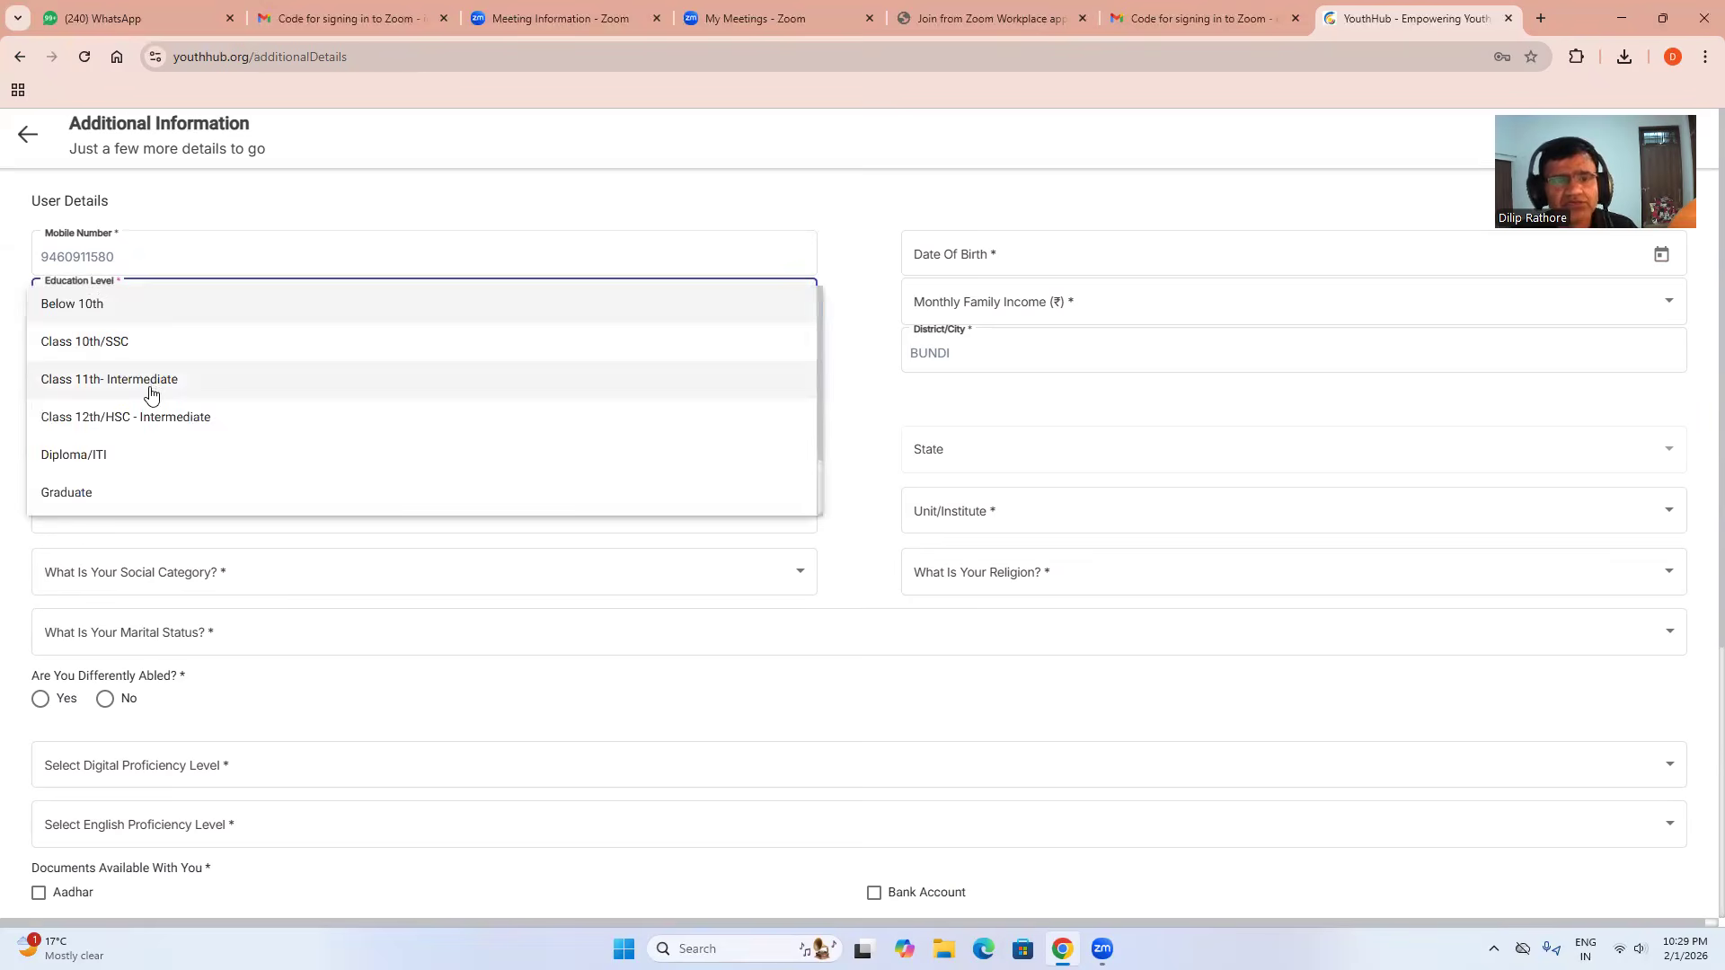
scroll(148, 391, "down", 2)
left_click(116, 456)
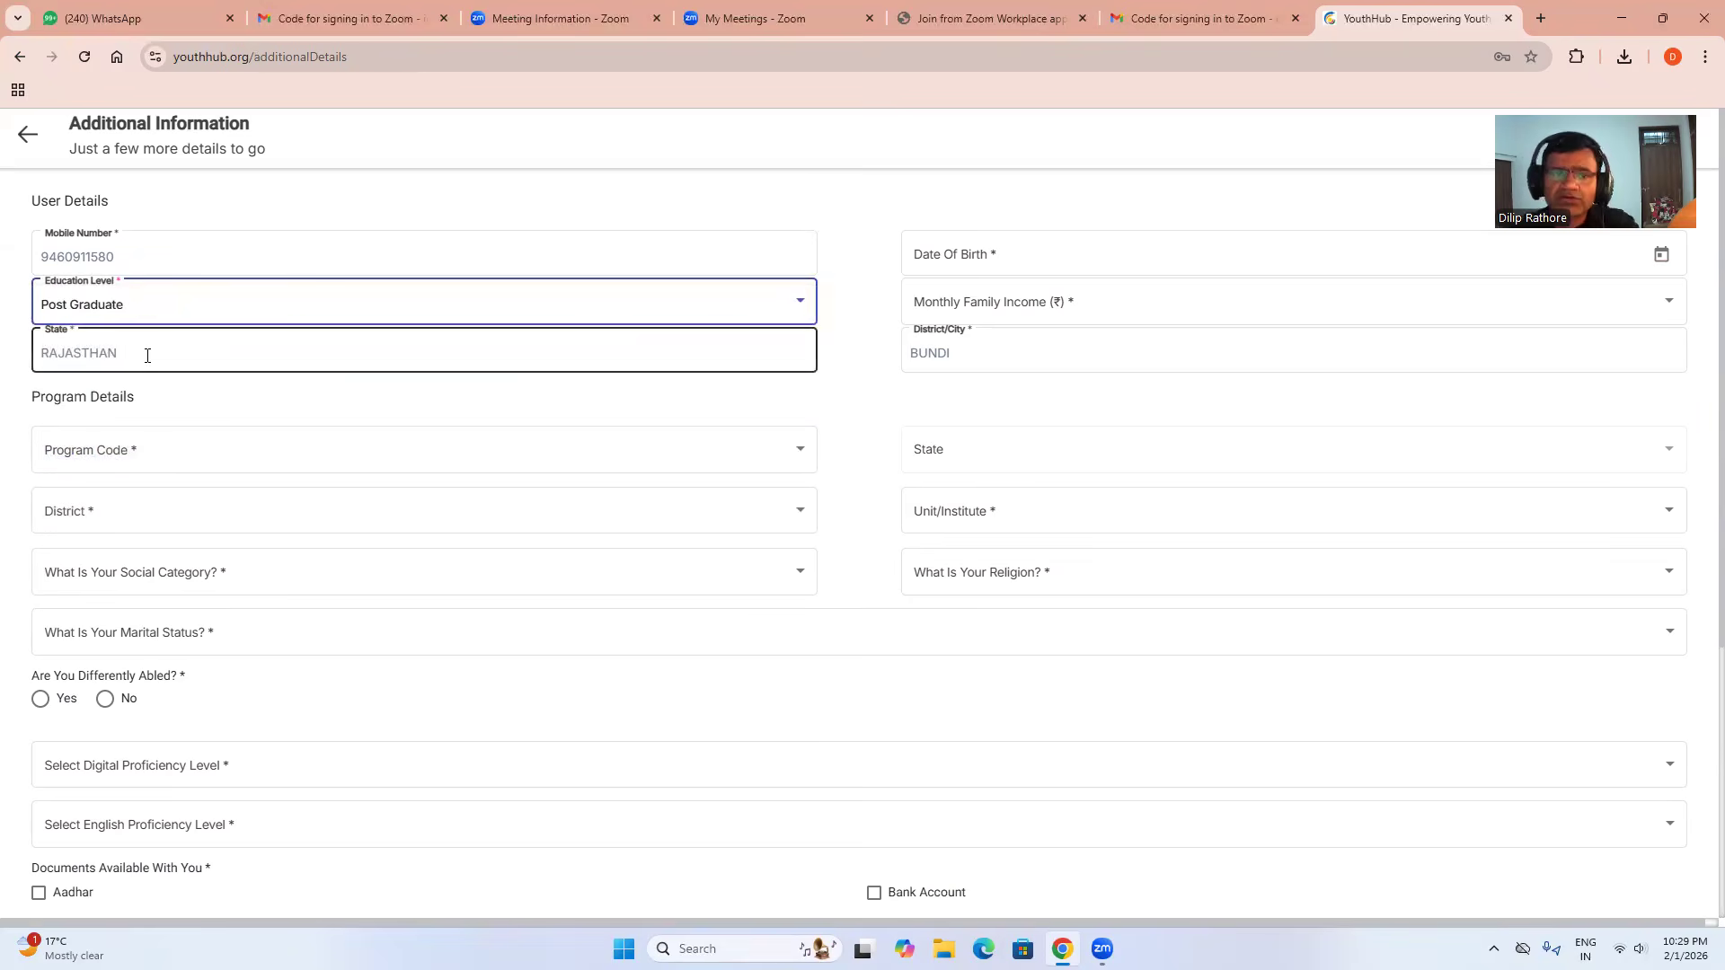
left_click(150, 311)
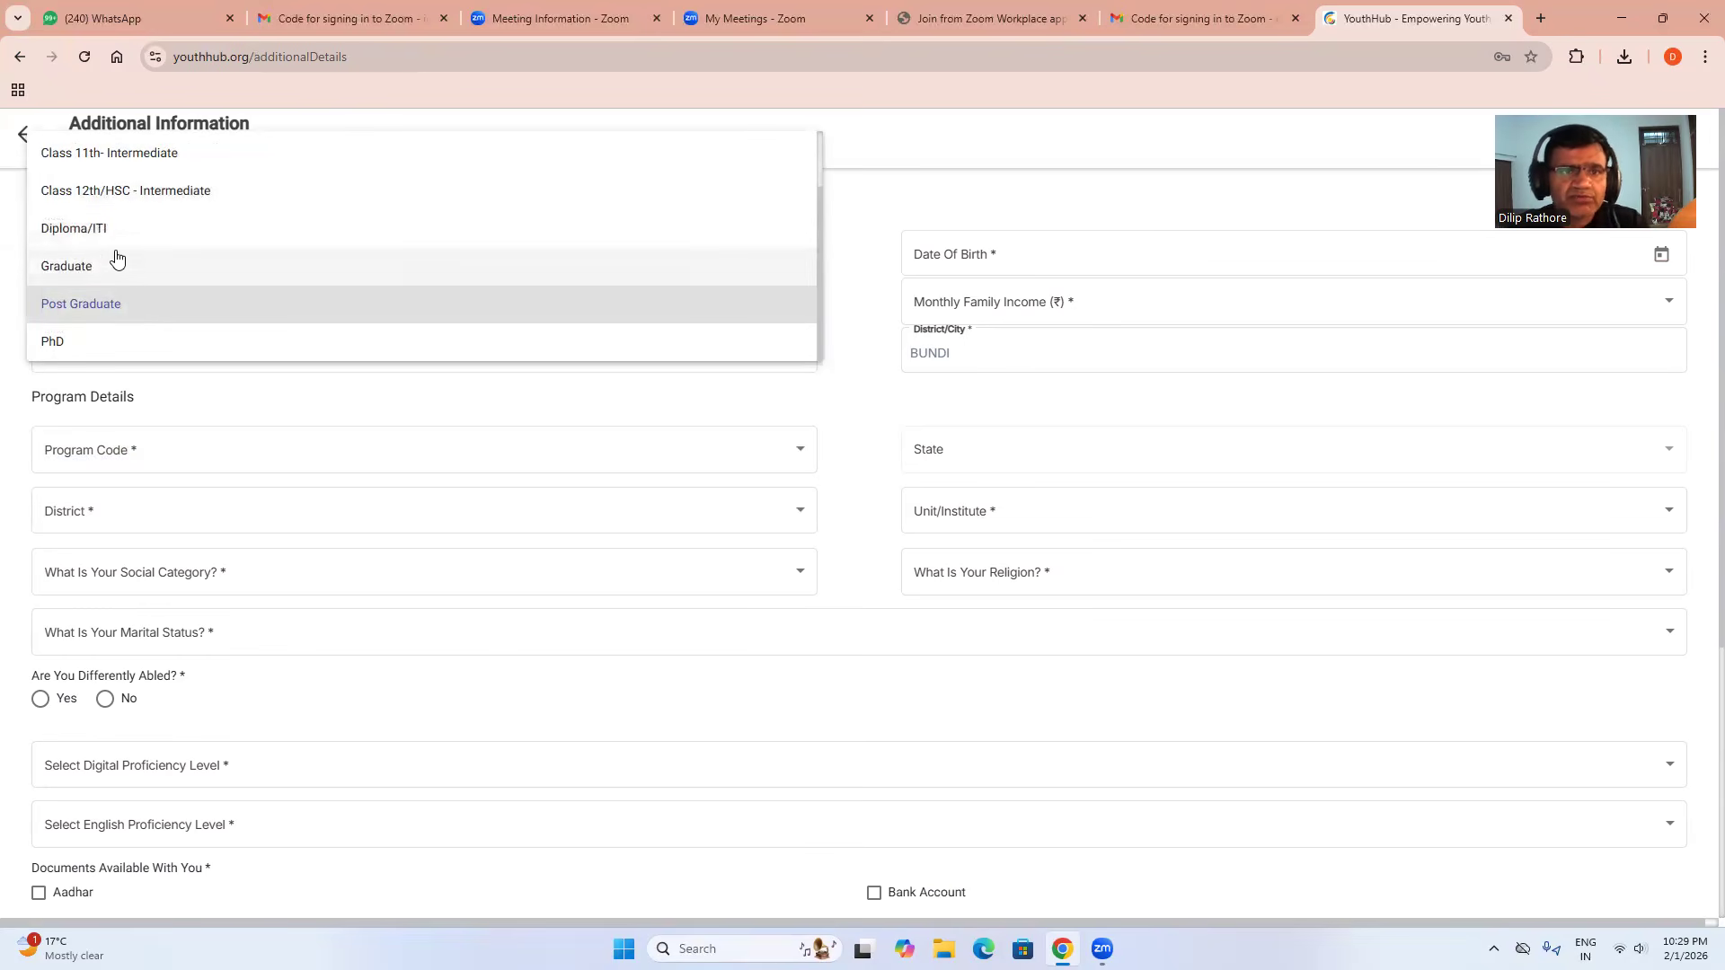
left_click(126, 306)
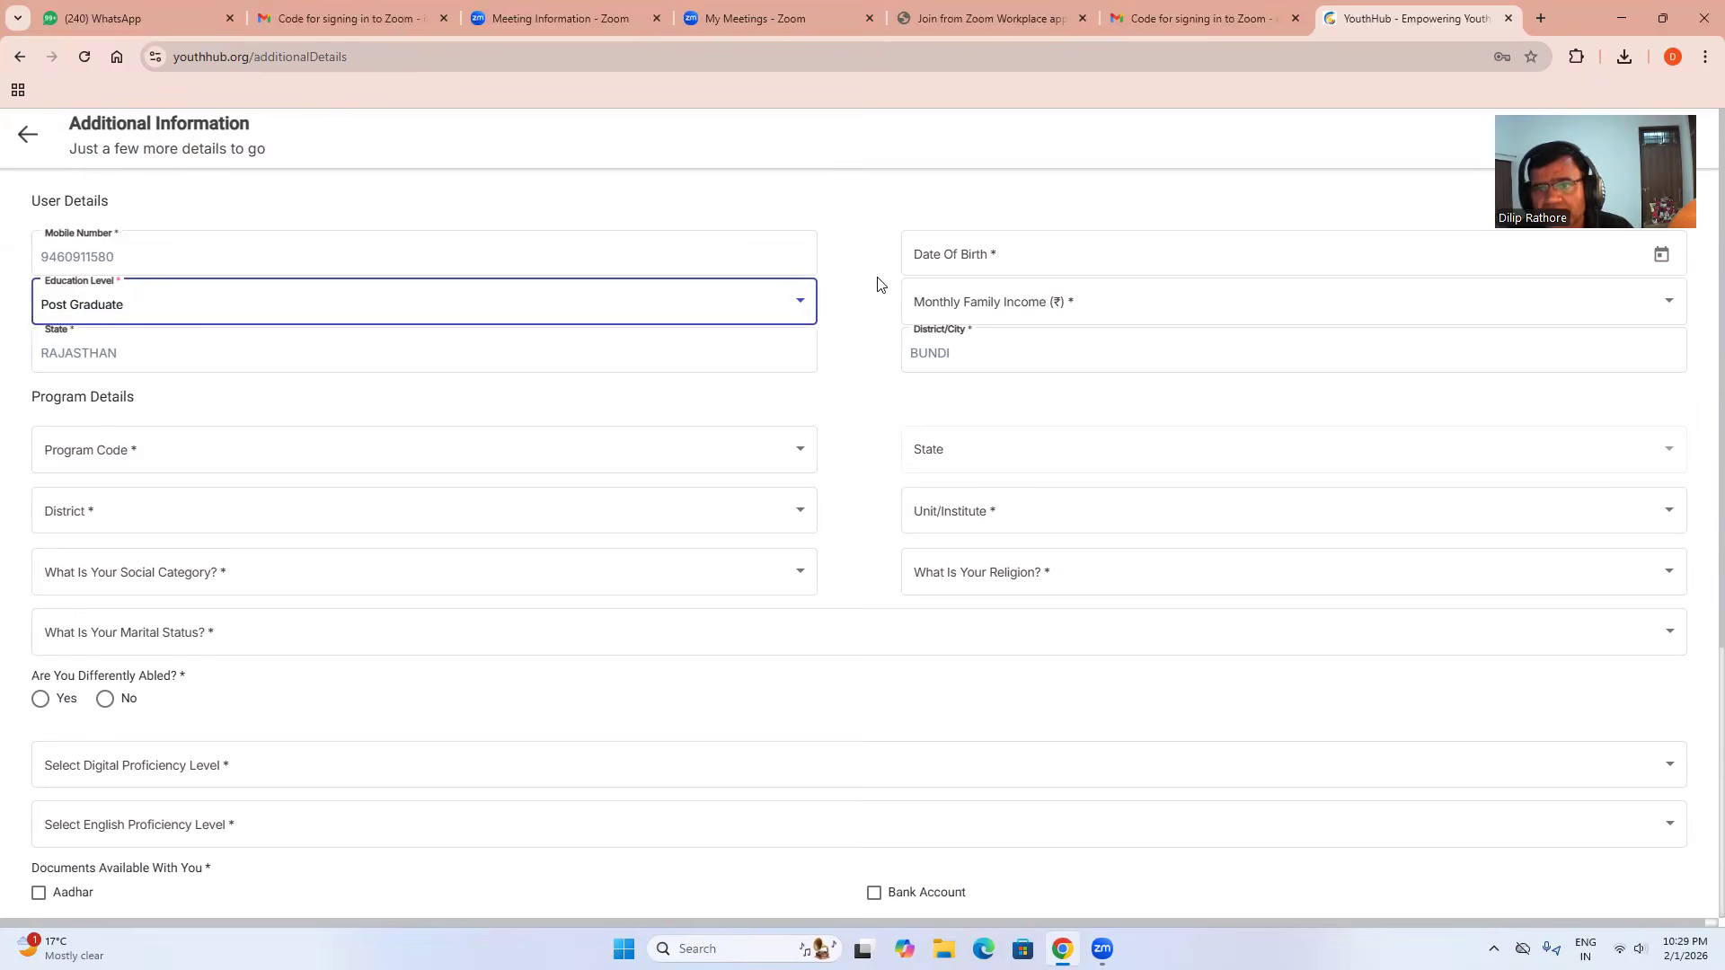
Set the date of birth to 15 May 1980 in the calendar.
left_click(996, 254)
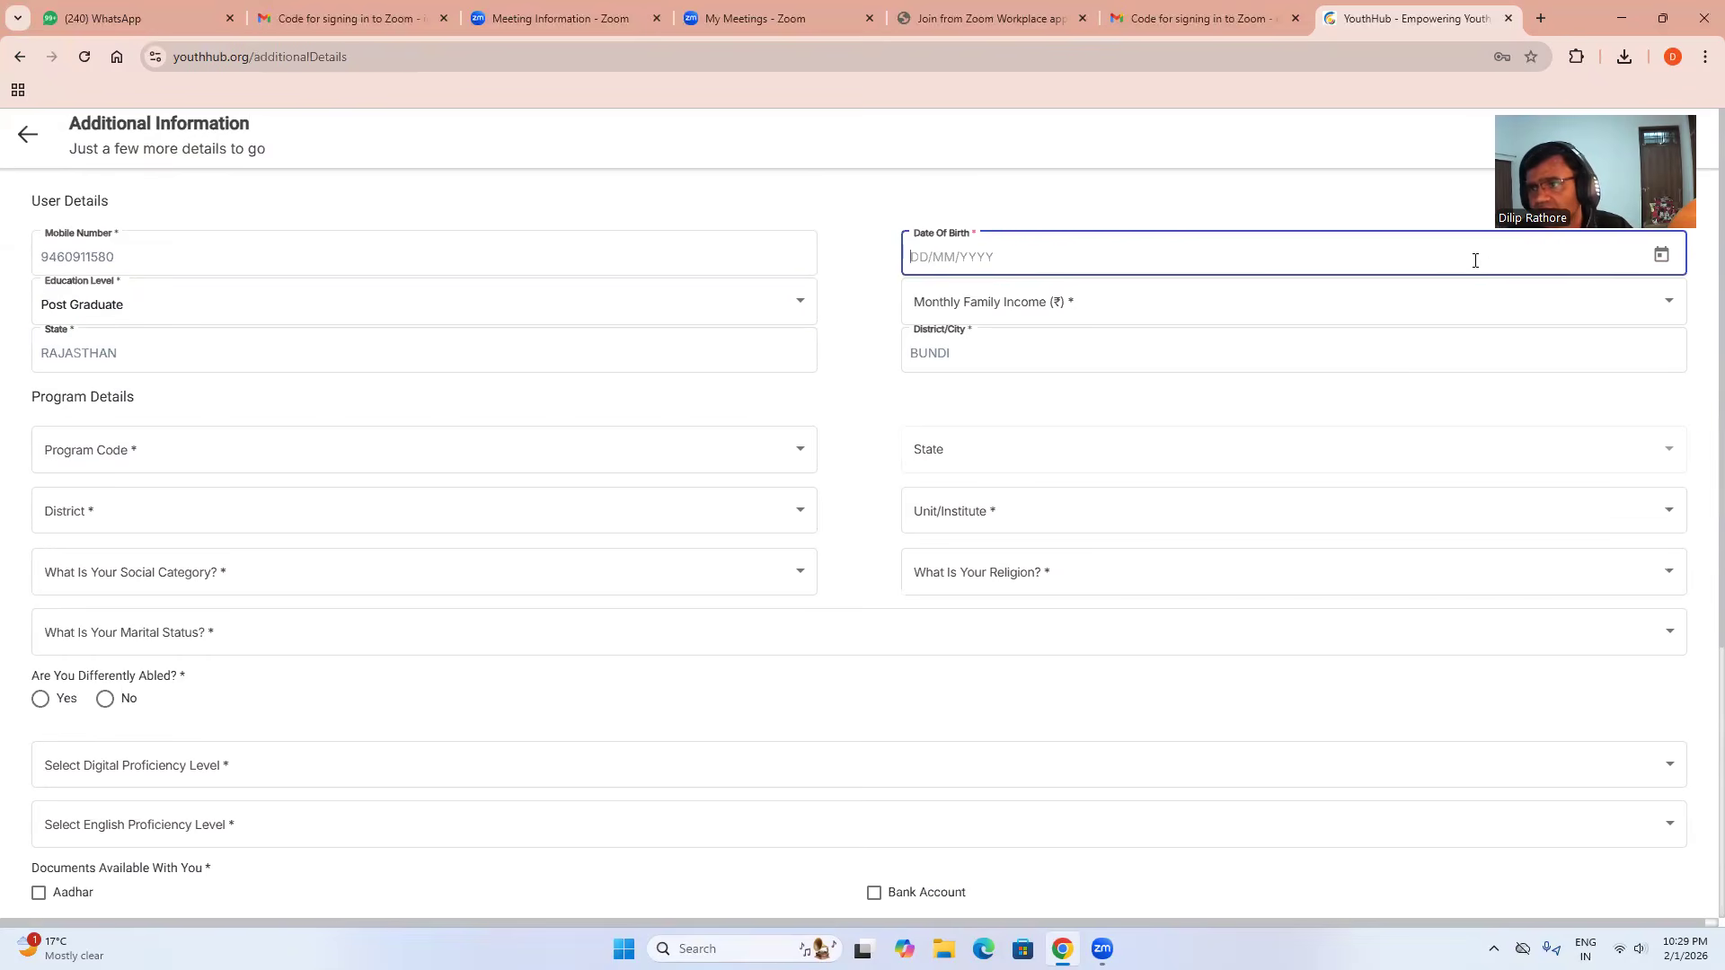
left_click(1662, 257)
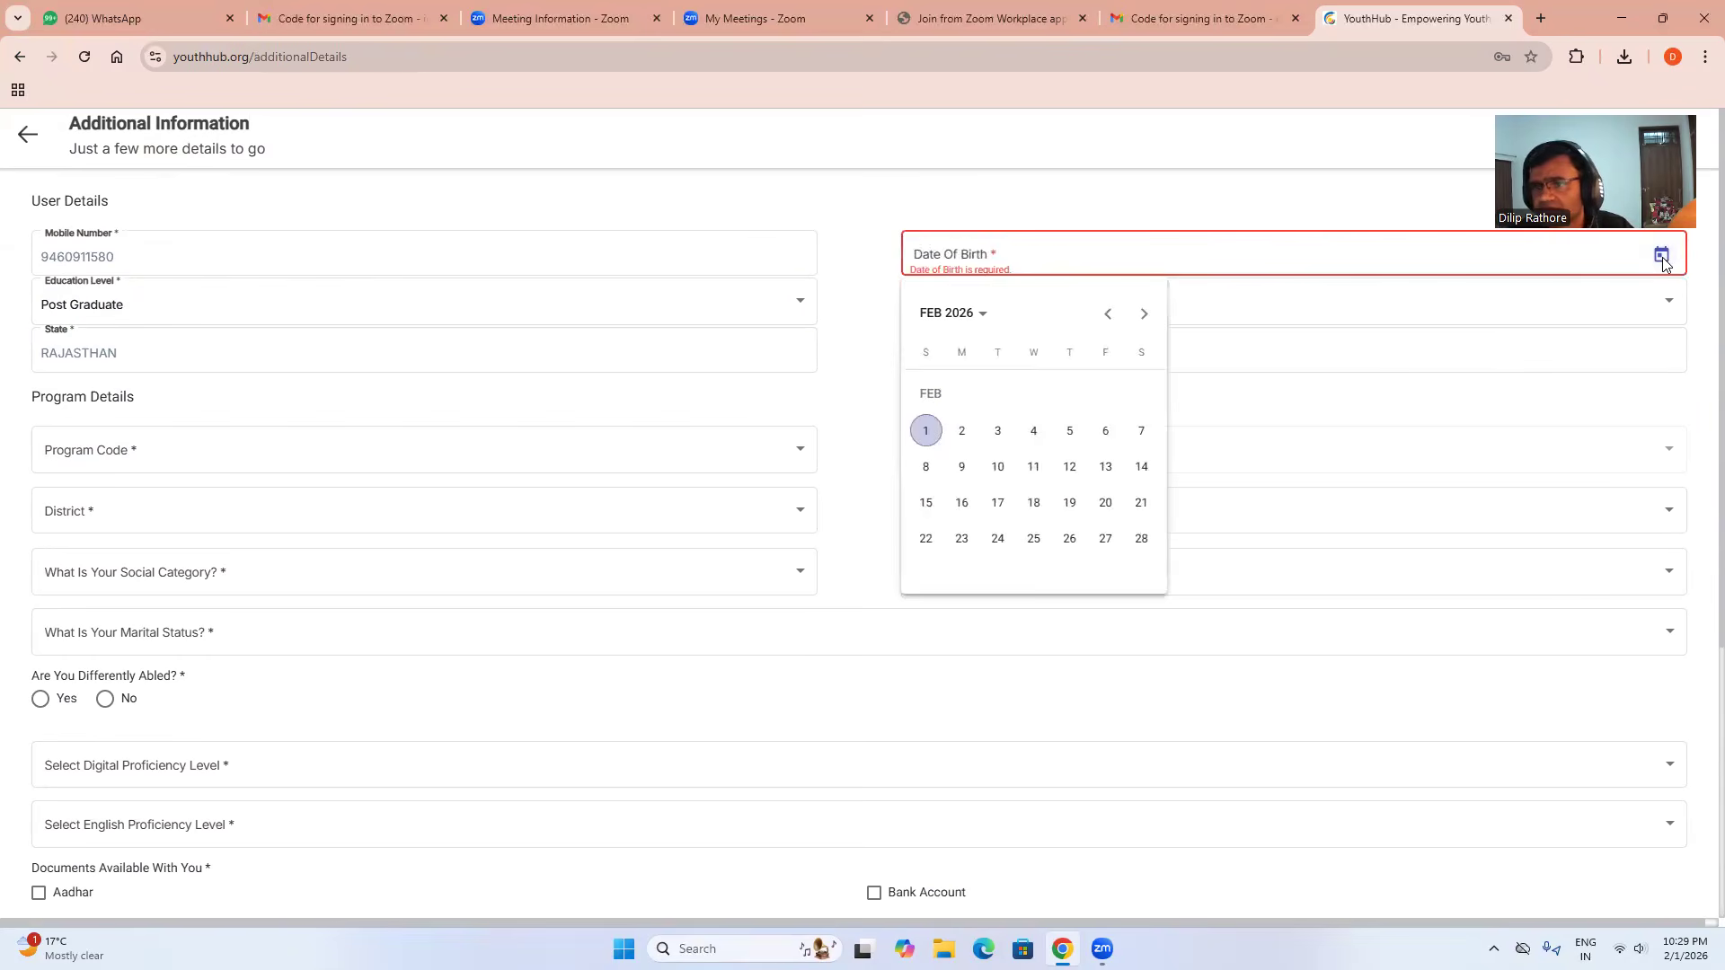
left_click(975, 319)
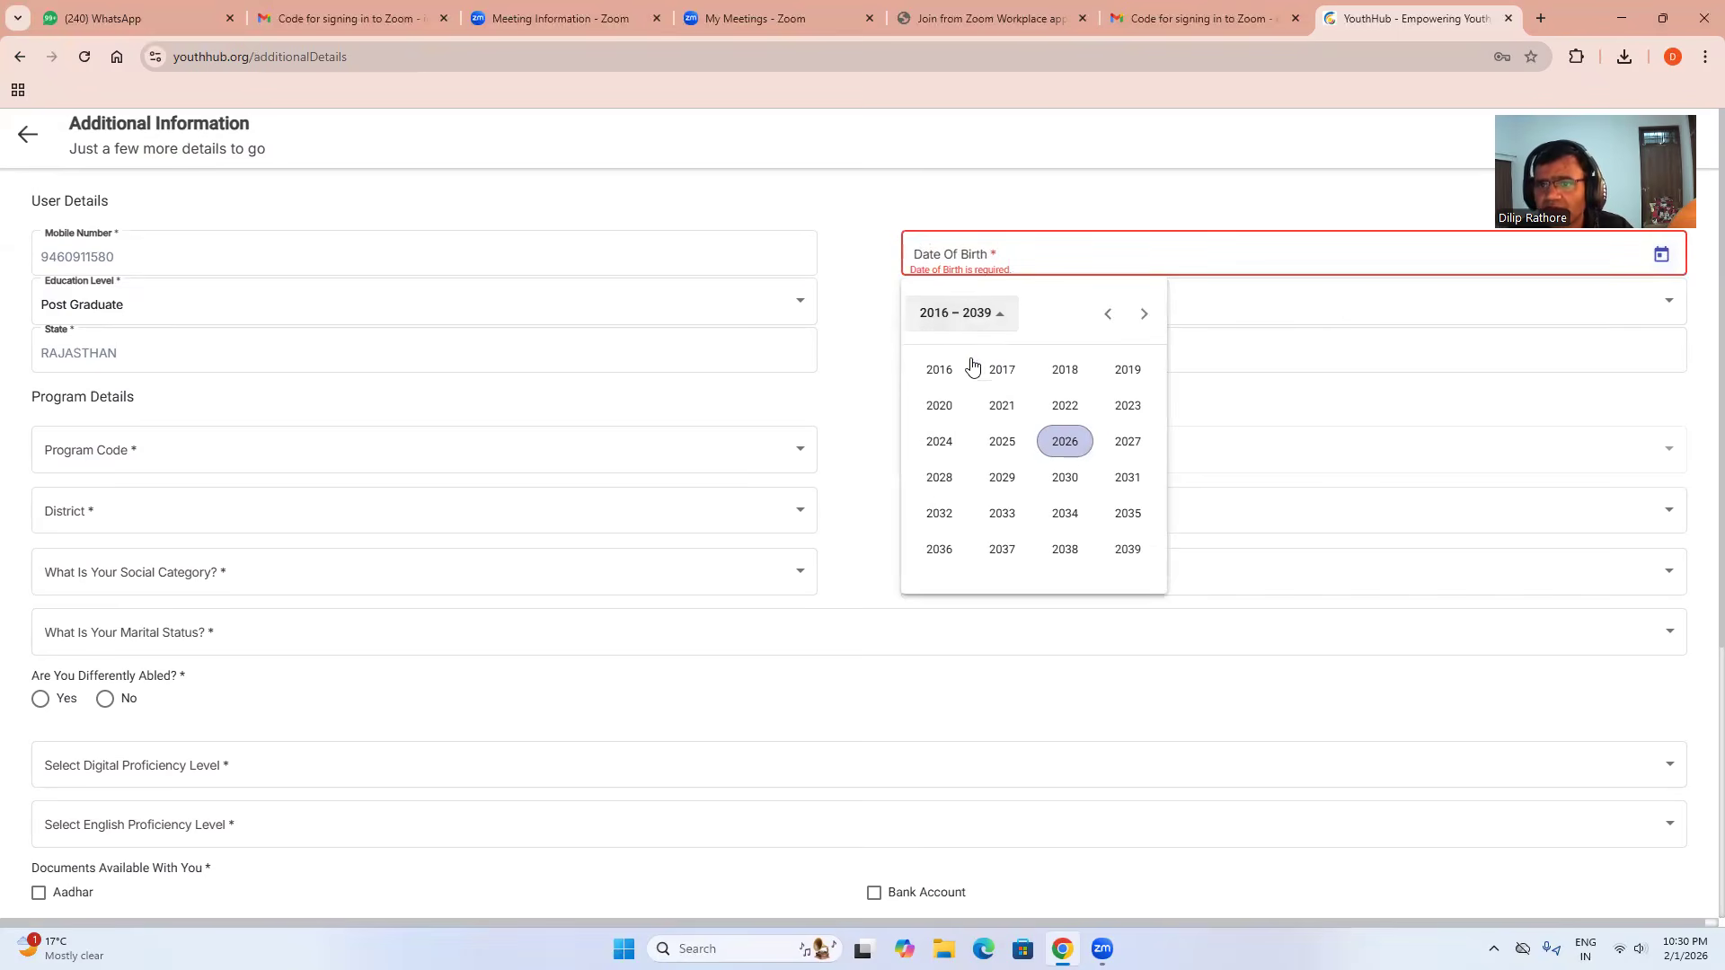
left_click(1104, 316)
left_click(1104, 317)
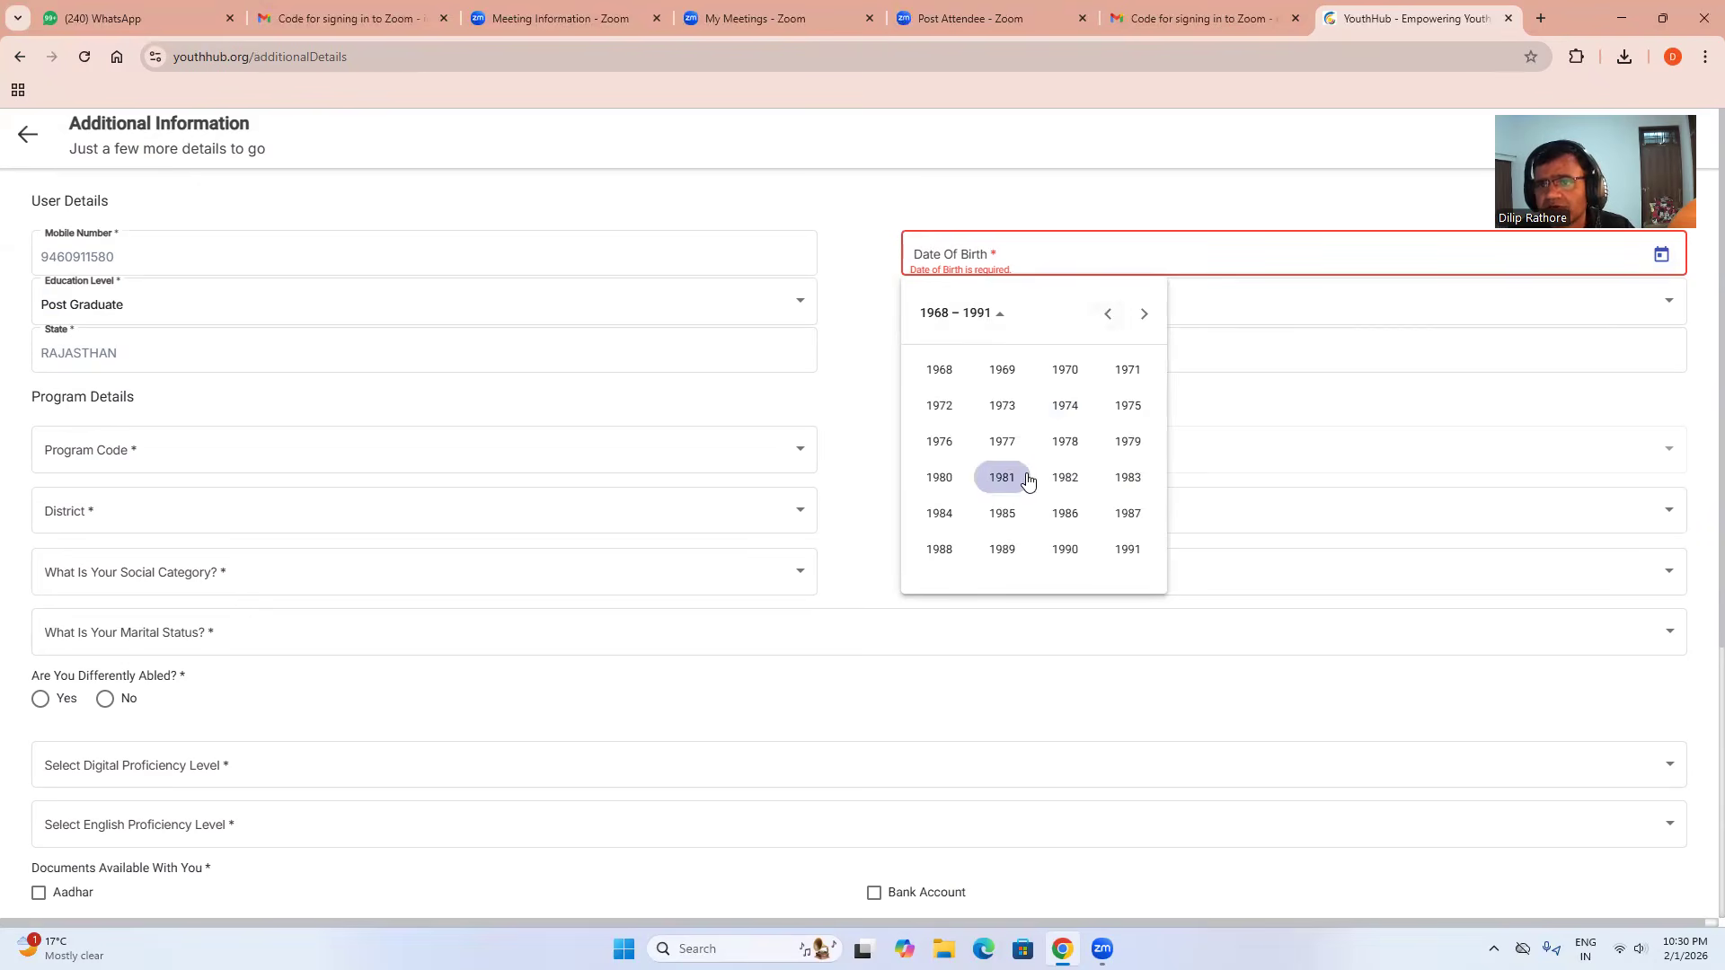
left_click(945, 479)
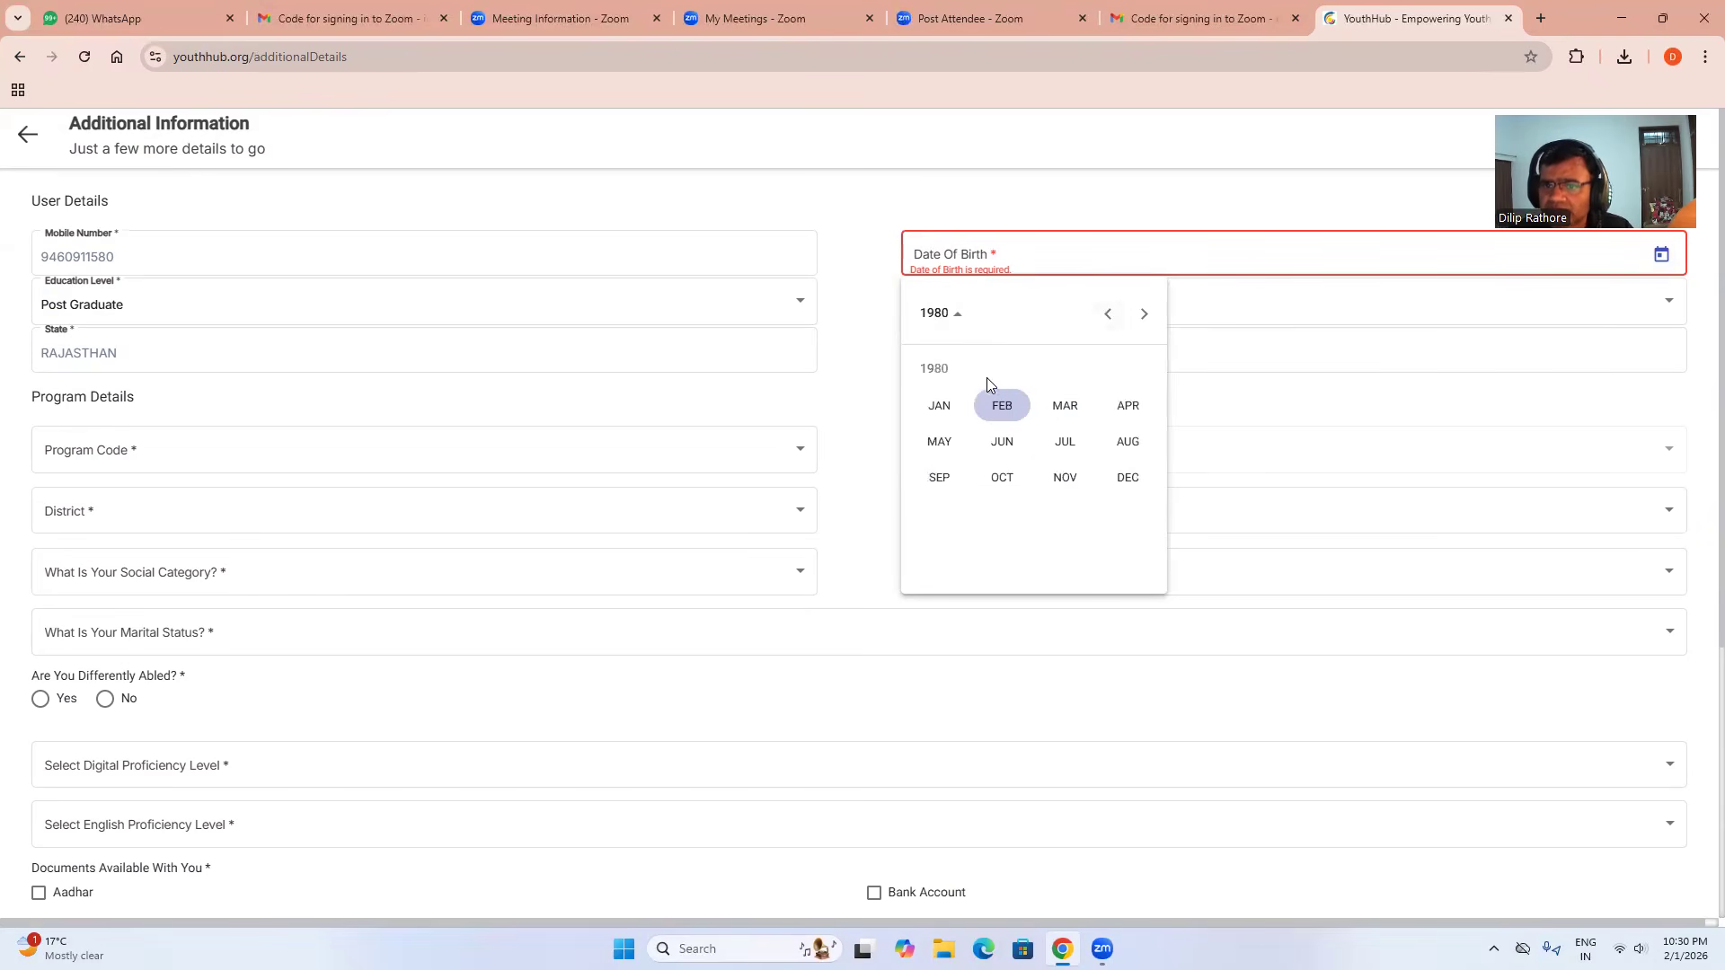
left_click(1067, 407)
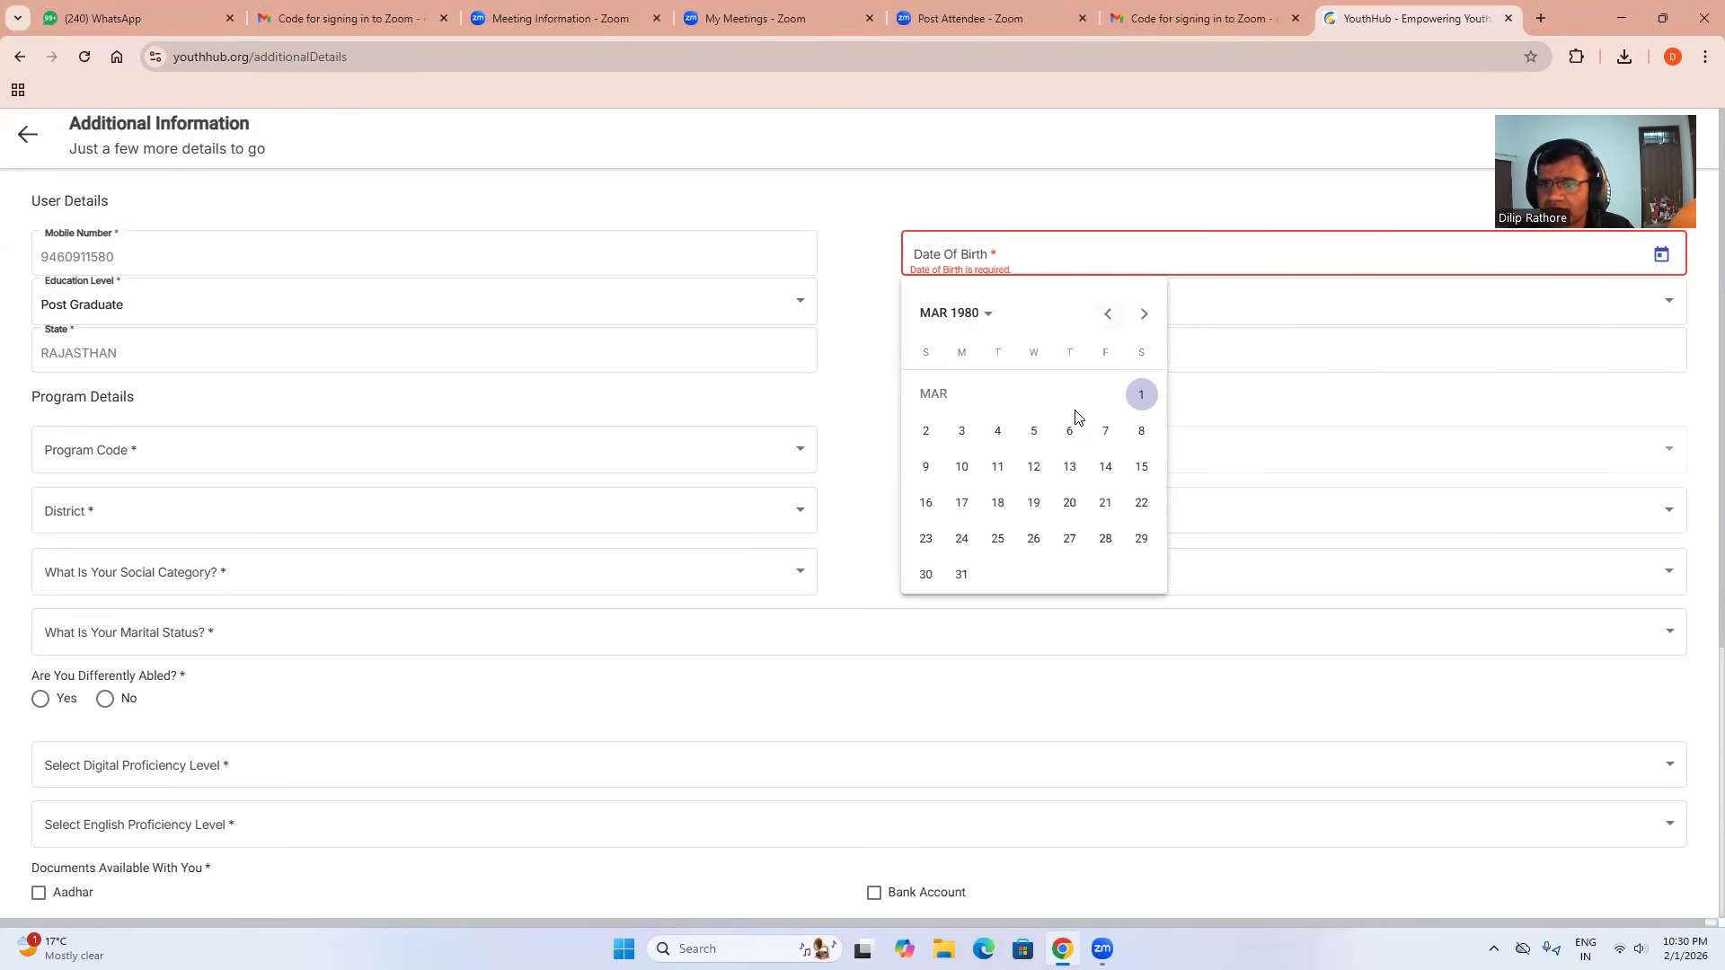
left_click(1107, 314)
left_click(1107, 314)
left_click(1144, 313)
left_click(1144, 314)
left_click(1145, 313)
left_click(1145, 313)
left_click(1066, 467)
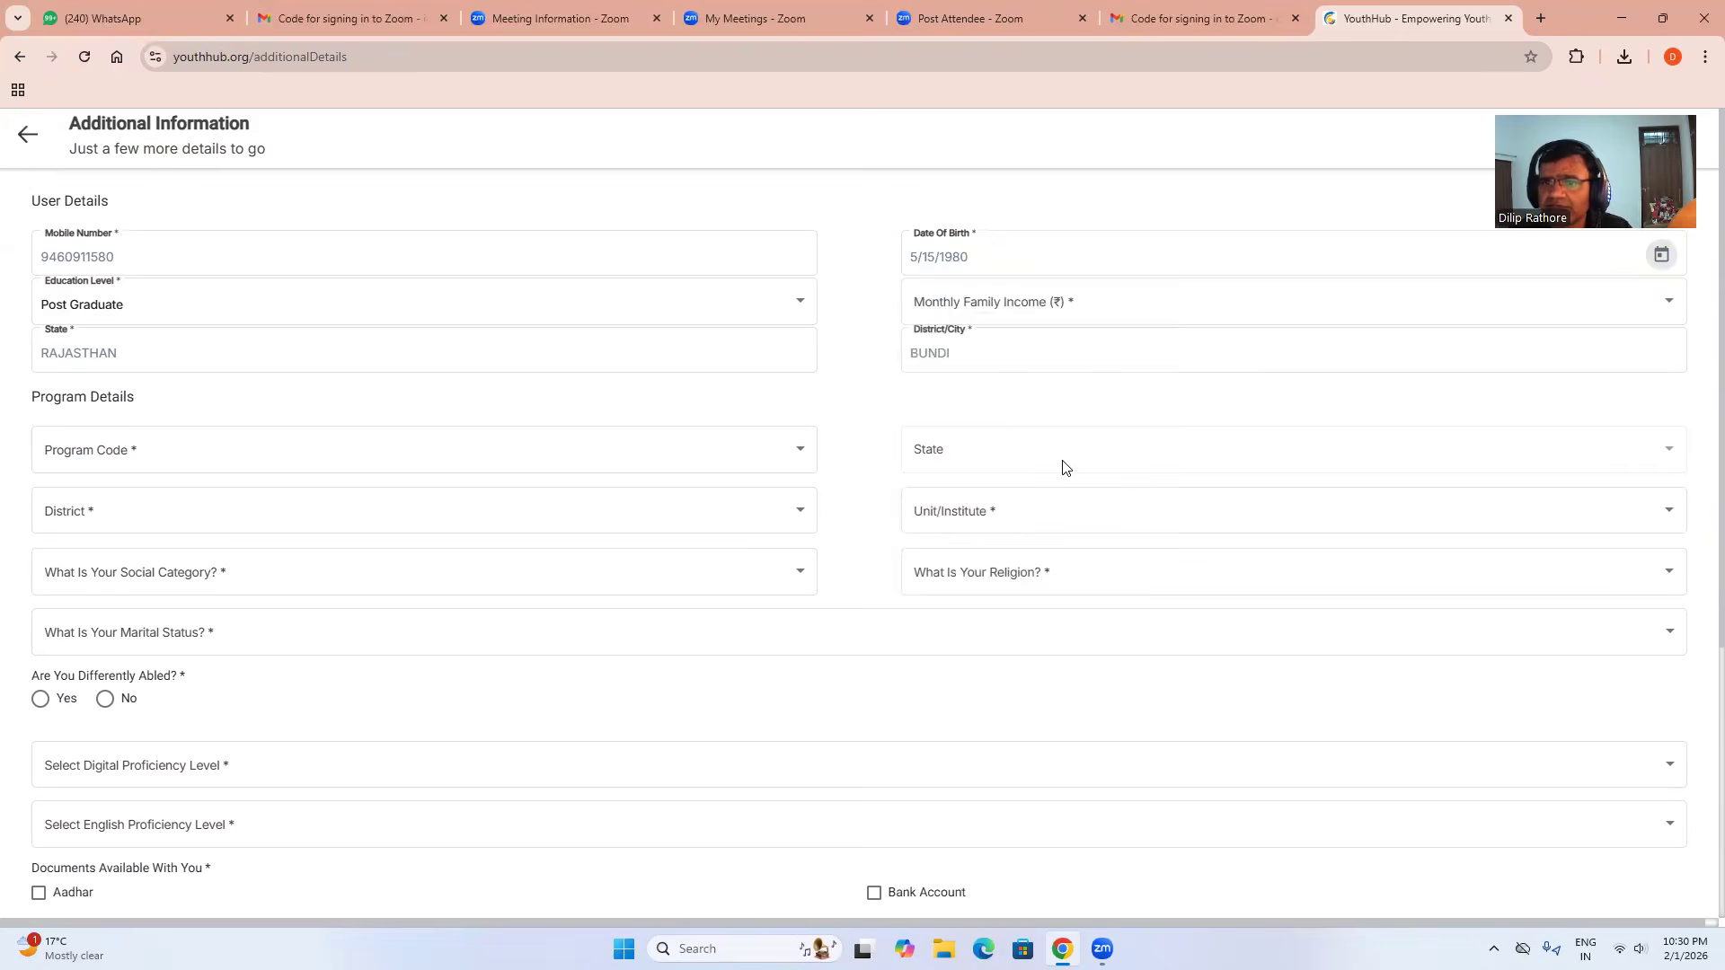
Select Less than 25,000 as the monthly family income.
left_click(947, 371)
left_click(1030, 310)
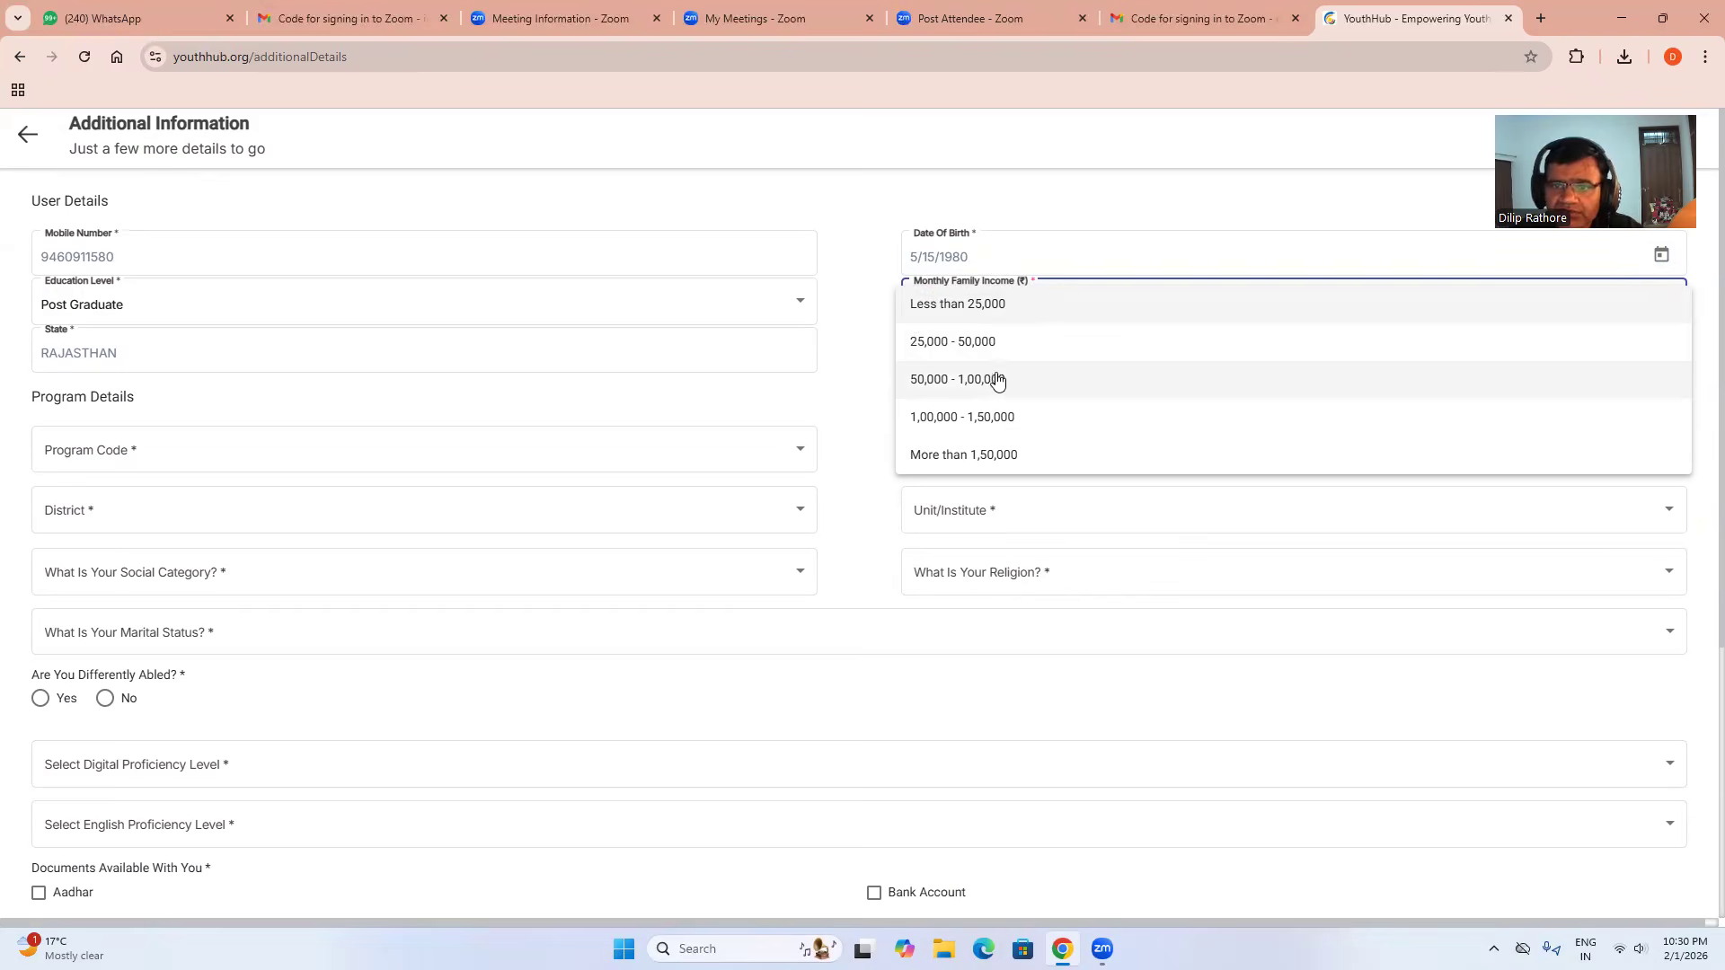
left_click(993, 312)
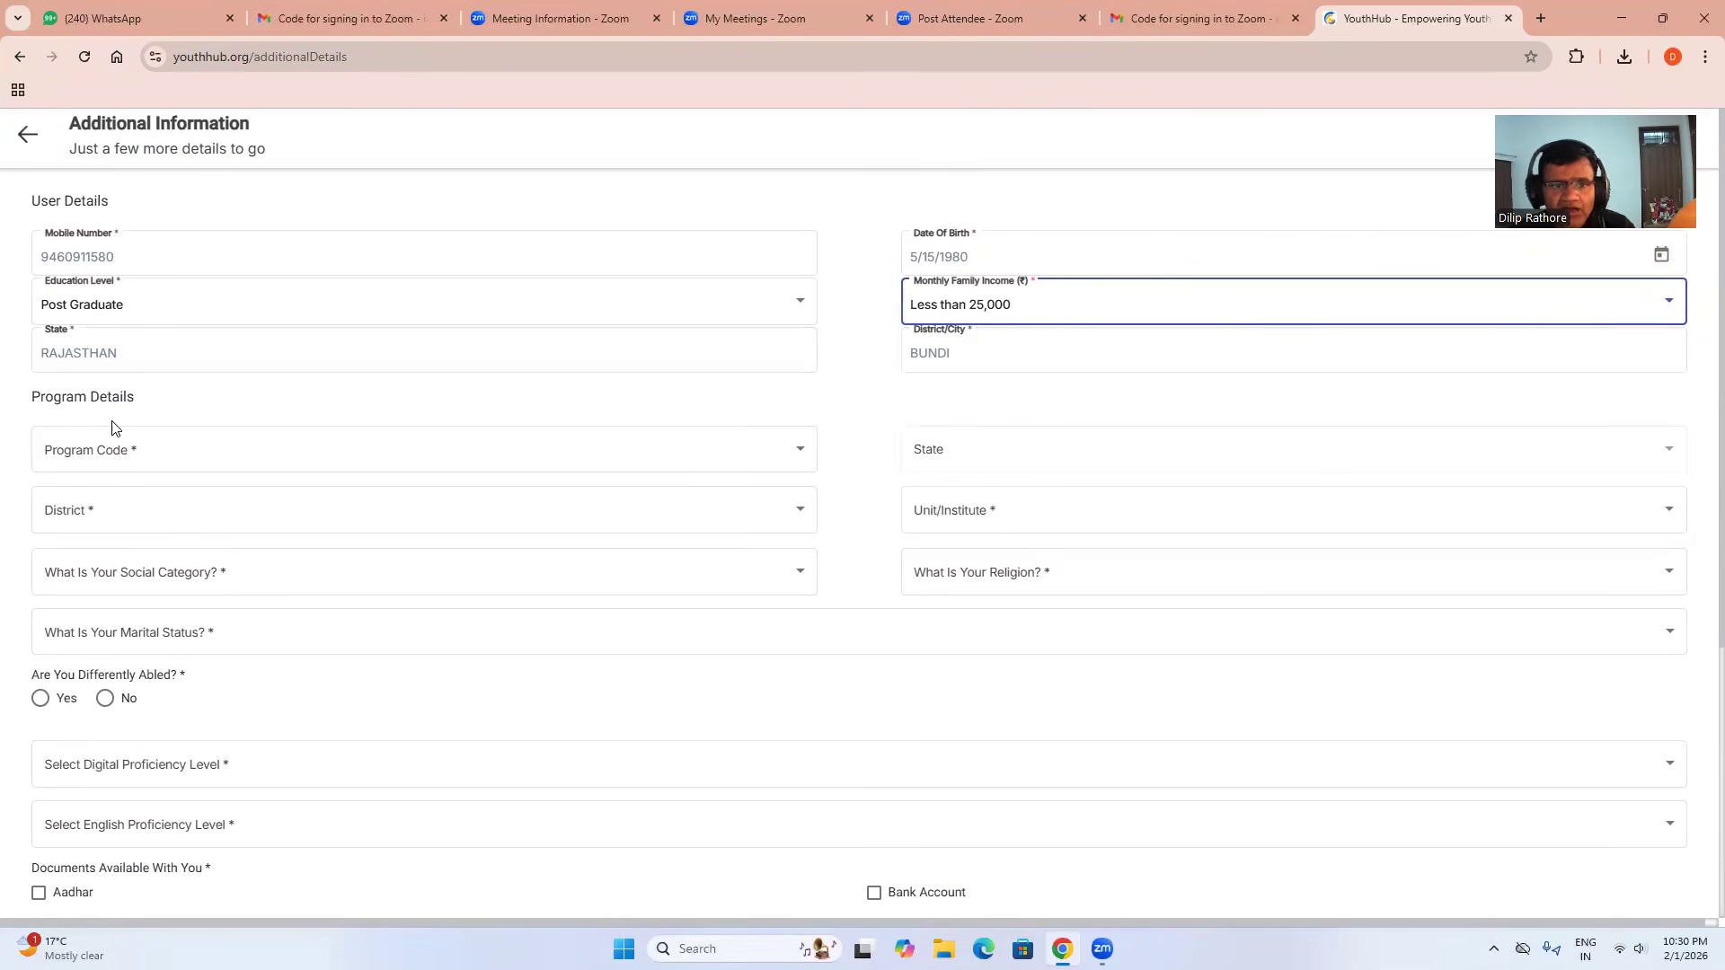
Set program code DCE-Rajasthan, state Rajasthan, district Bundi, and institute Govt. College Bundi.
left_click(160, 454)
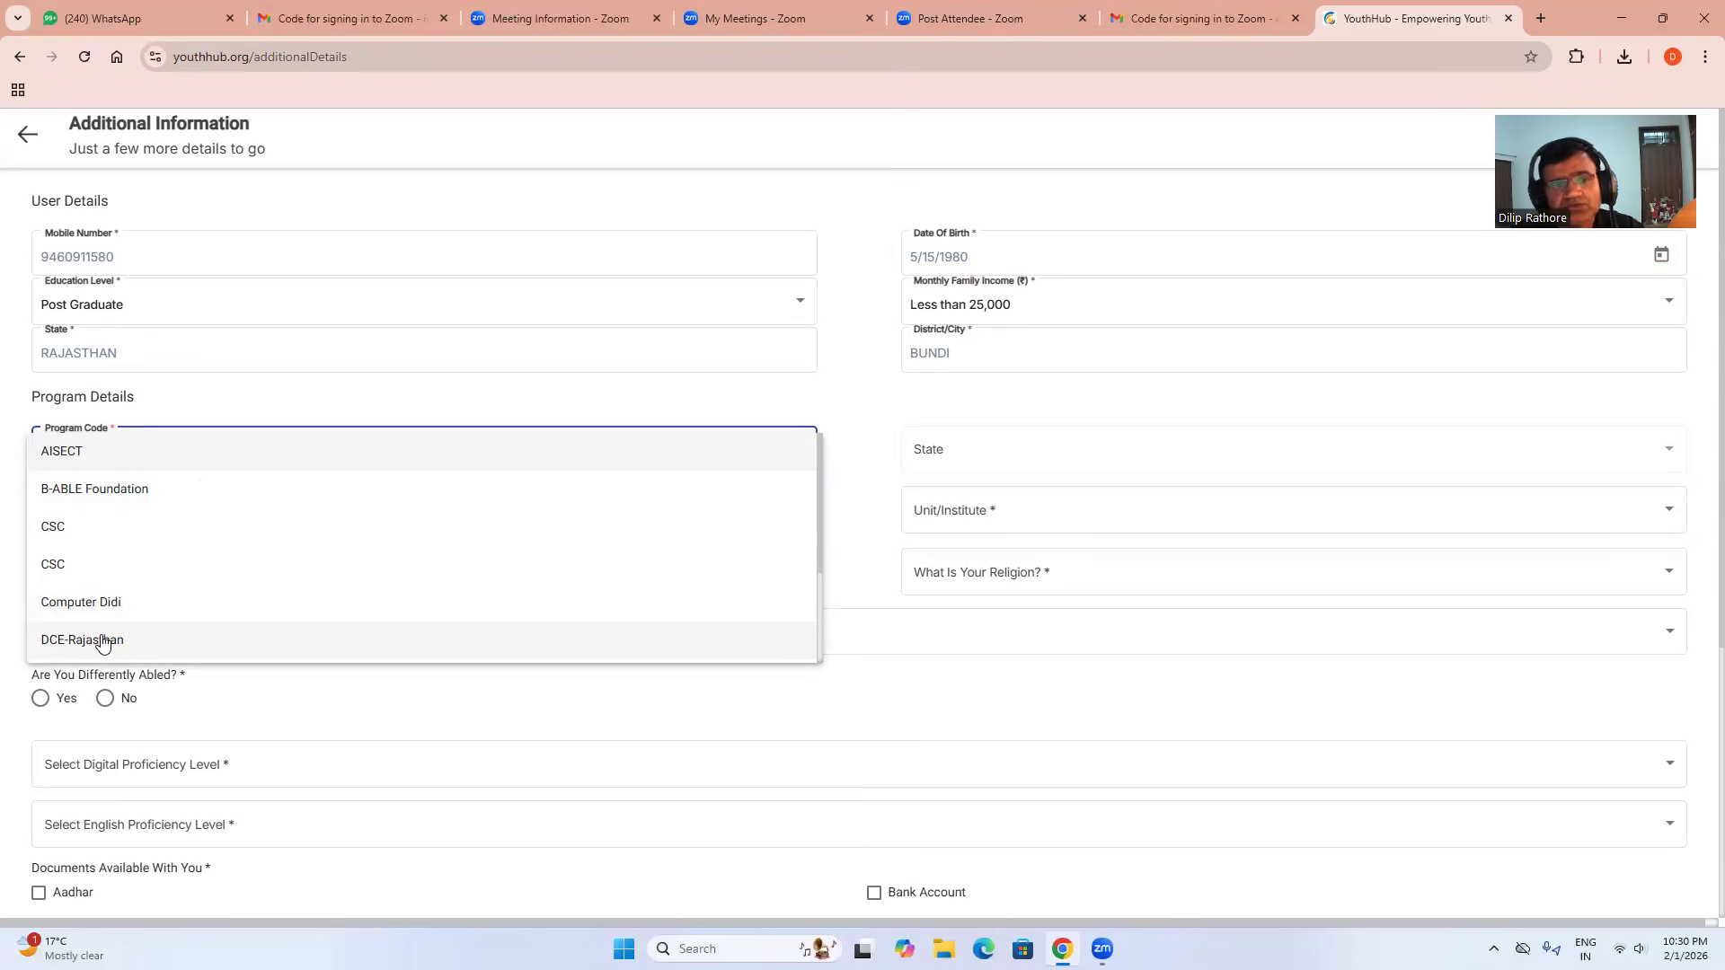
left_click(99, 641)
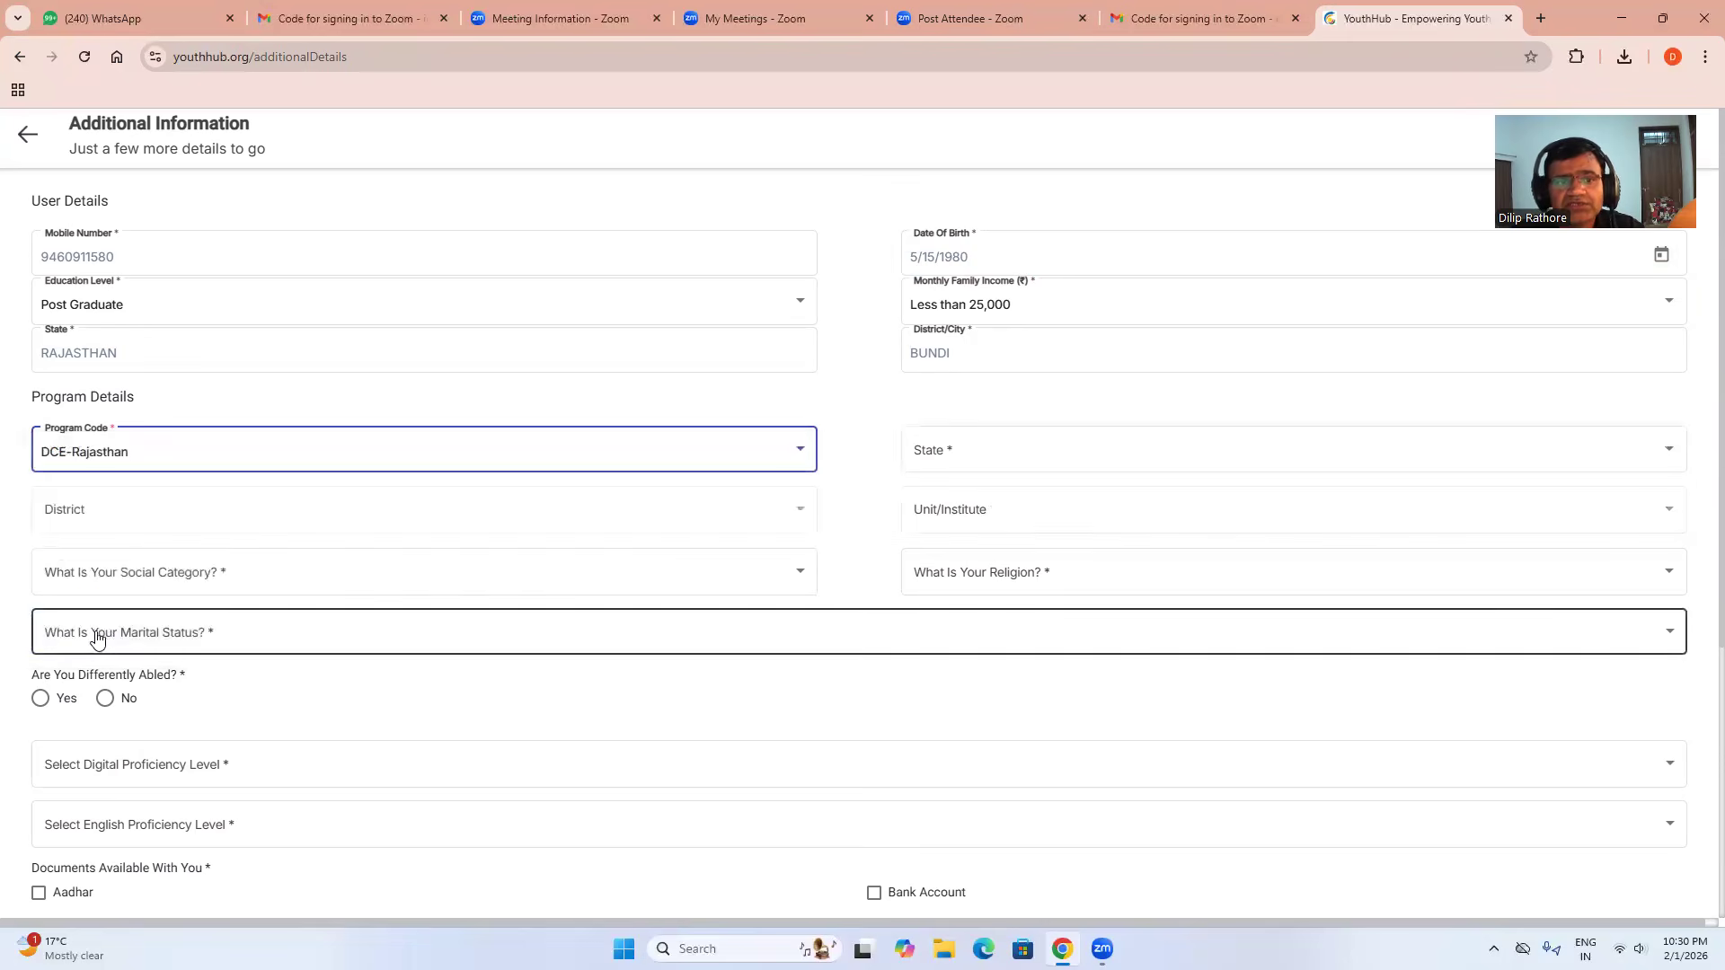
left_click(942, 444)
left_click(942, 444)
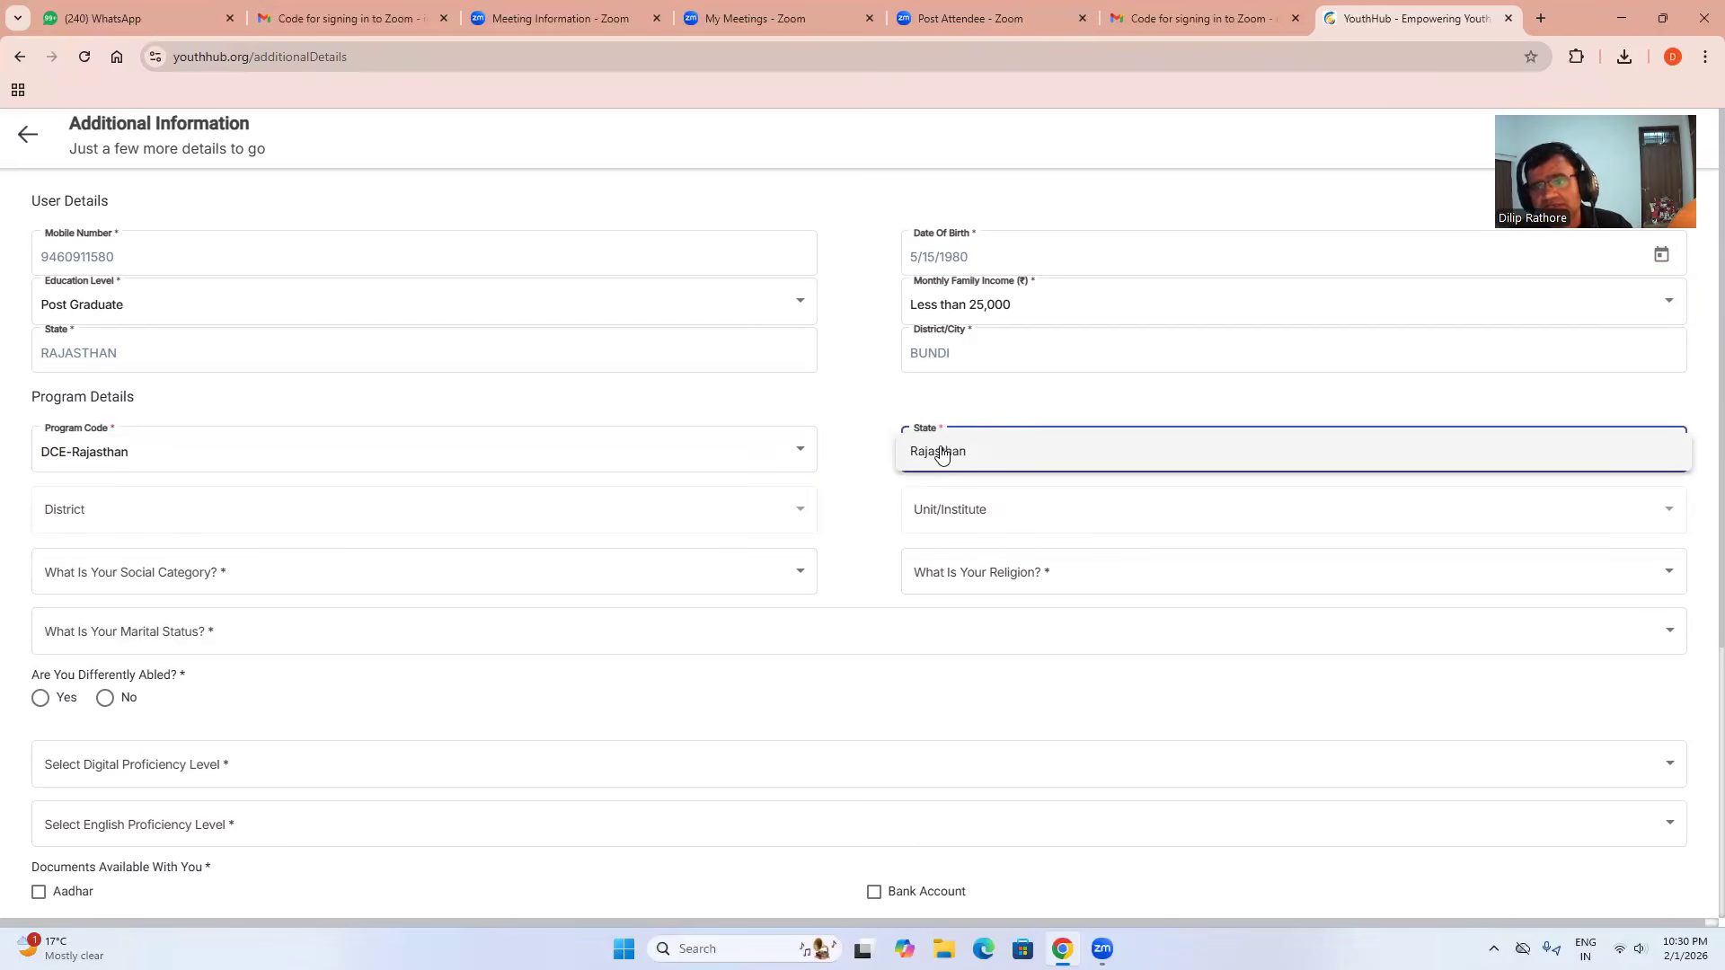
left_click(940, 452)
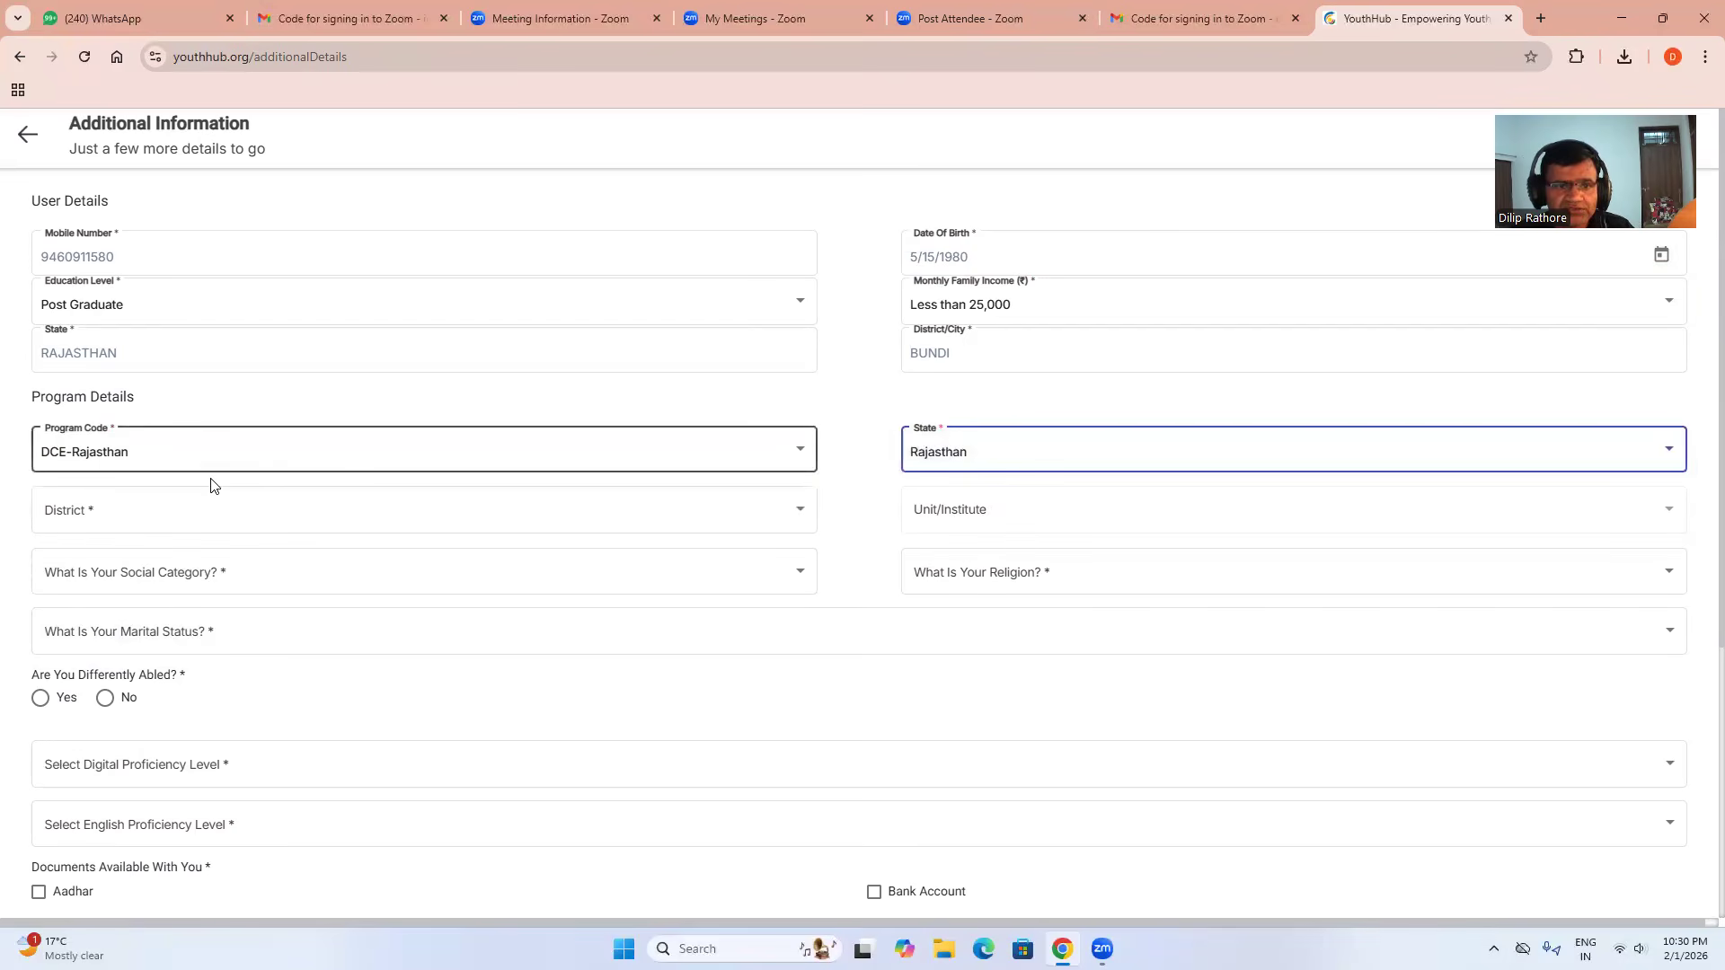
left_click(190, 510)
scroll(171, 614, "down", 4)
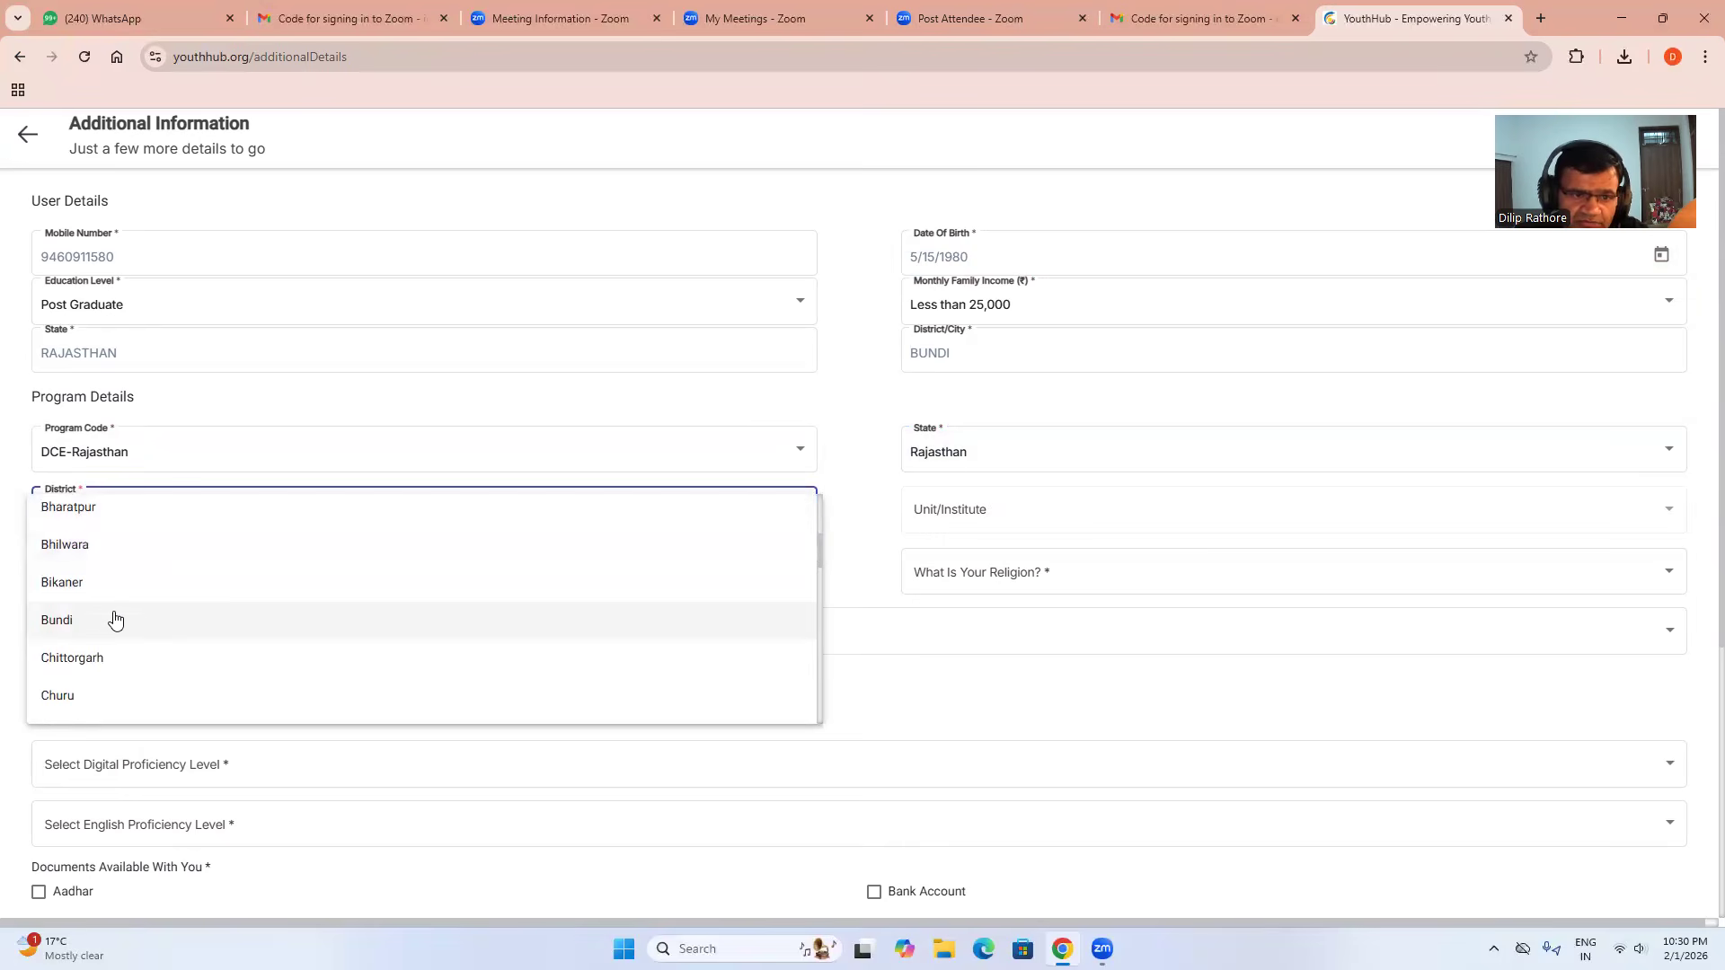
left_click(115, 620)
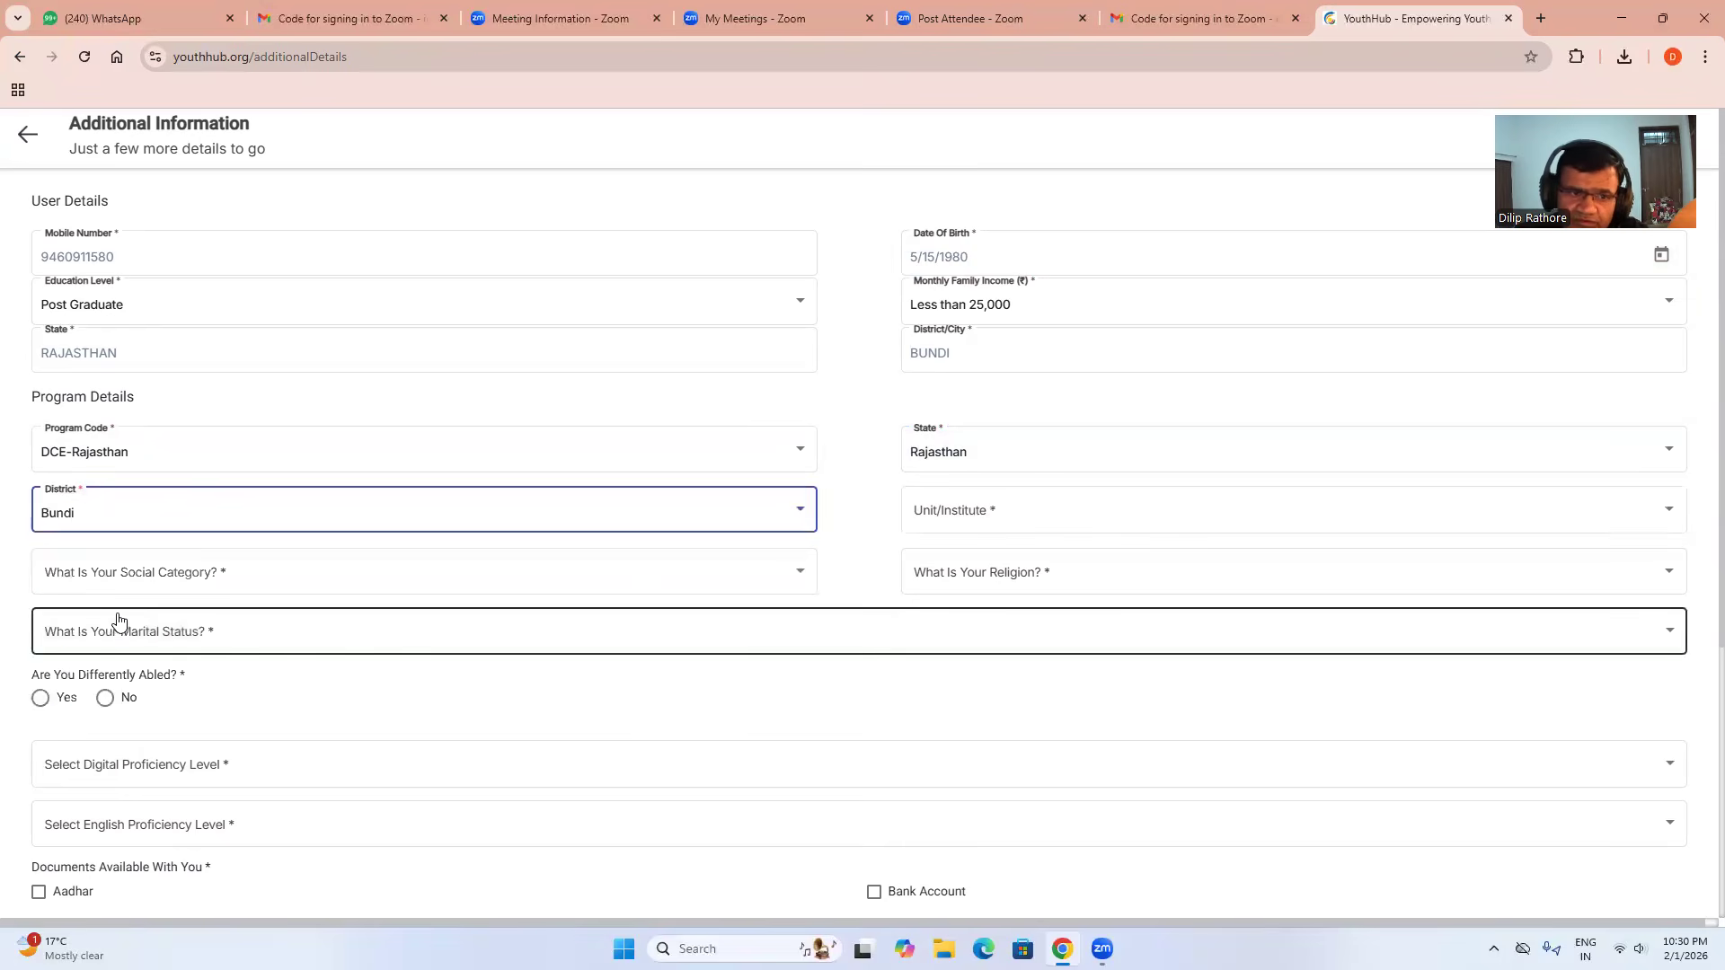
left_click(924, 521)
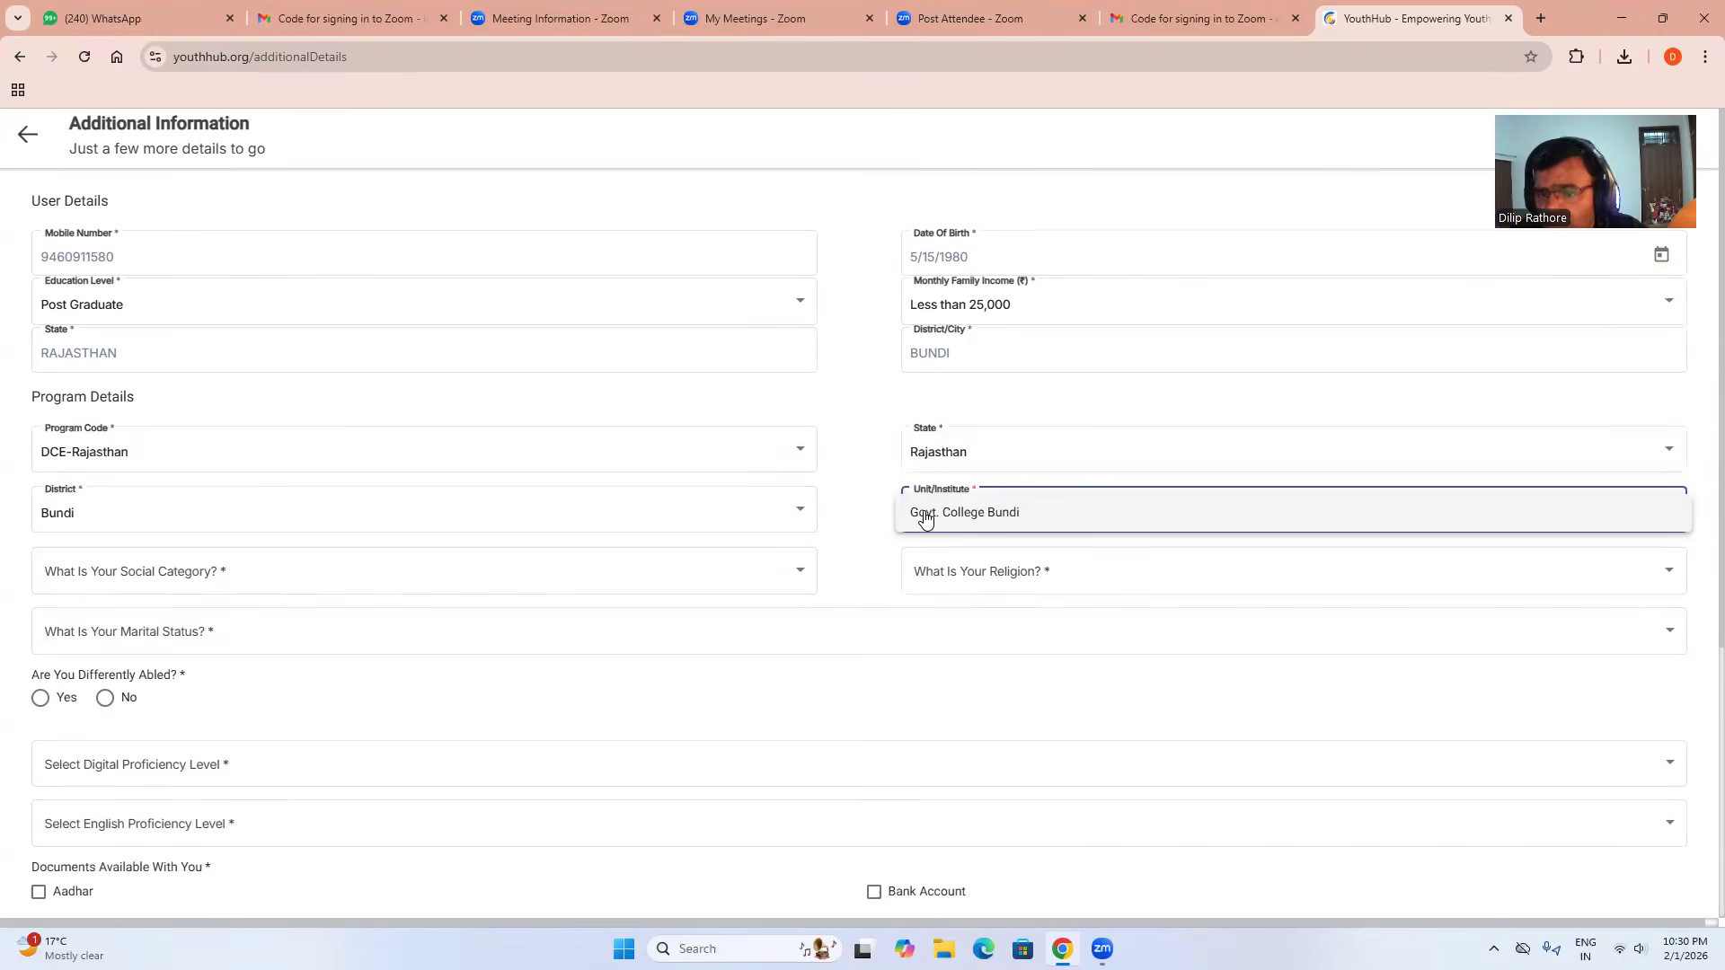
left_click(925, 514)
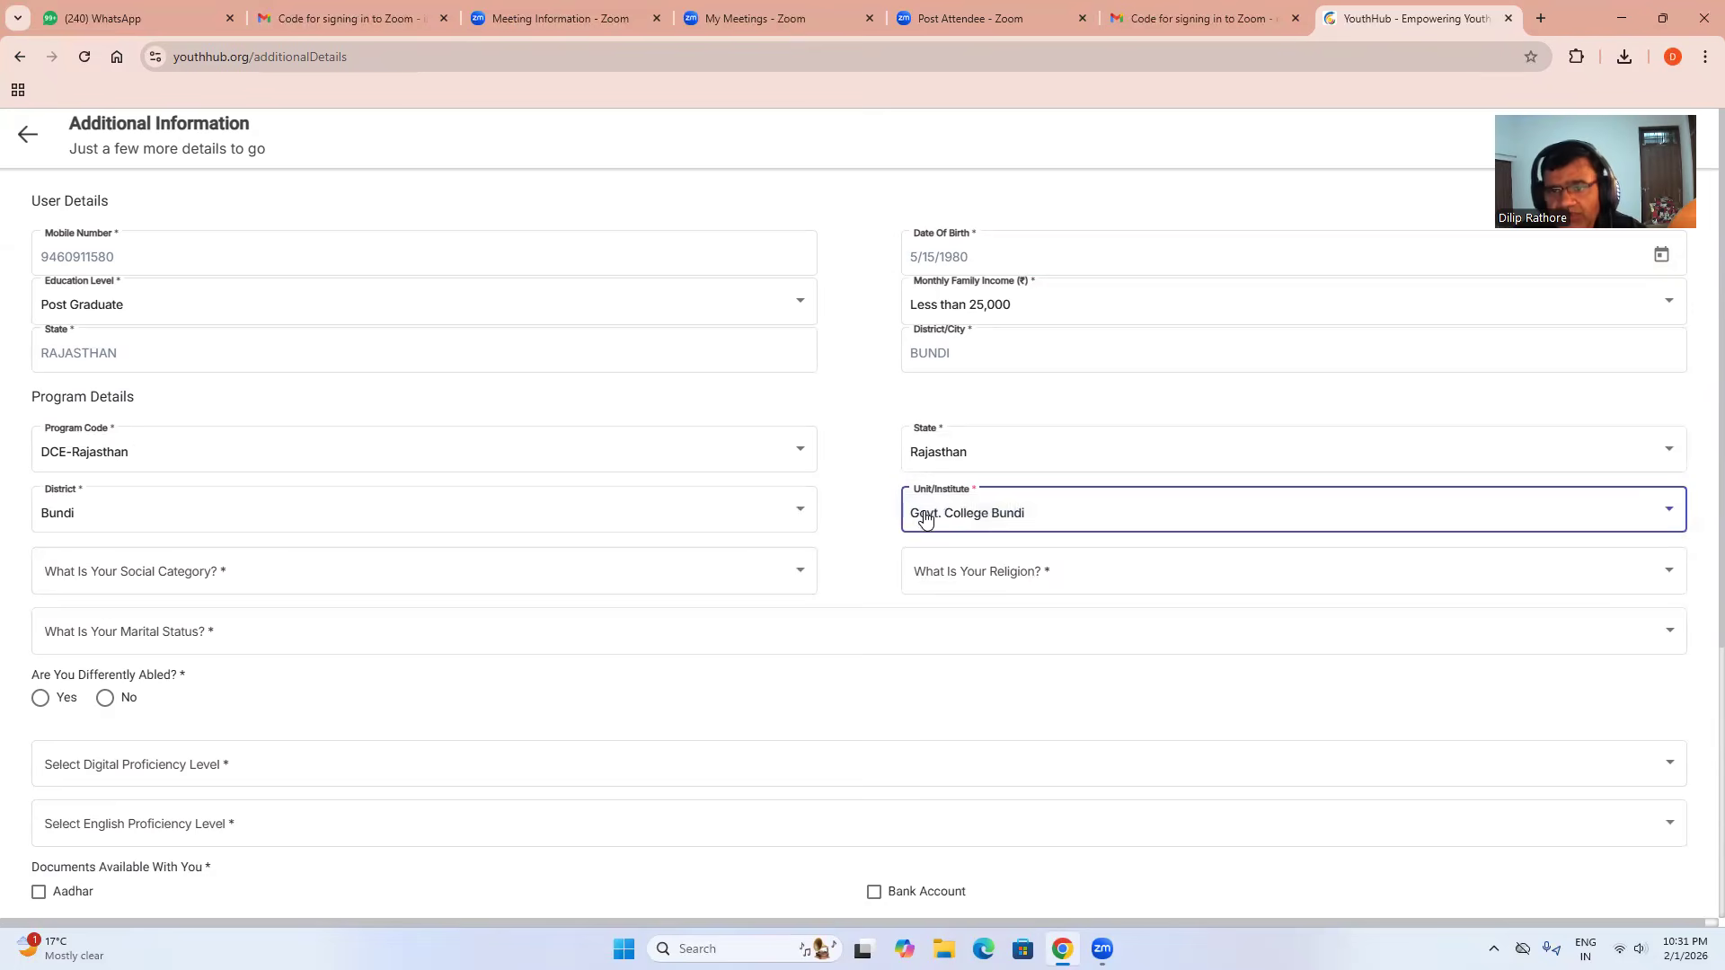
Set category General, religion Hindu, marital status Married, and Differently Abled to No.
left_click(241, 579)
left_click(141, 584)
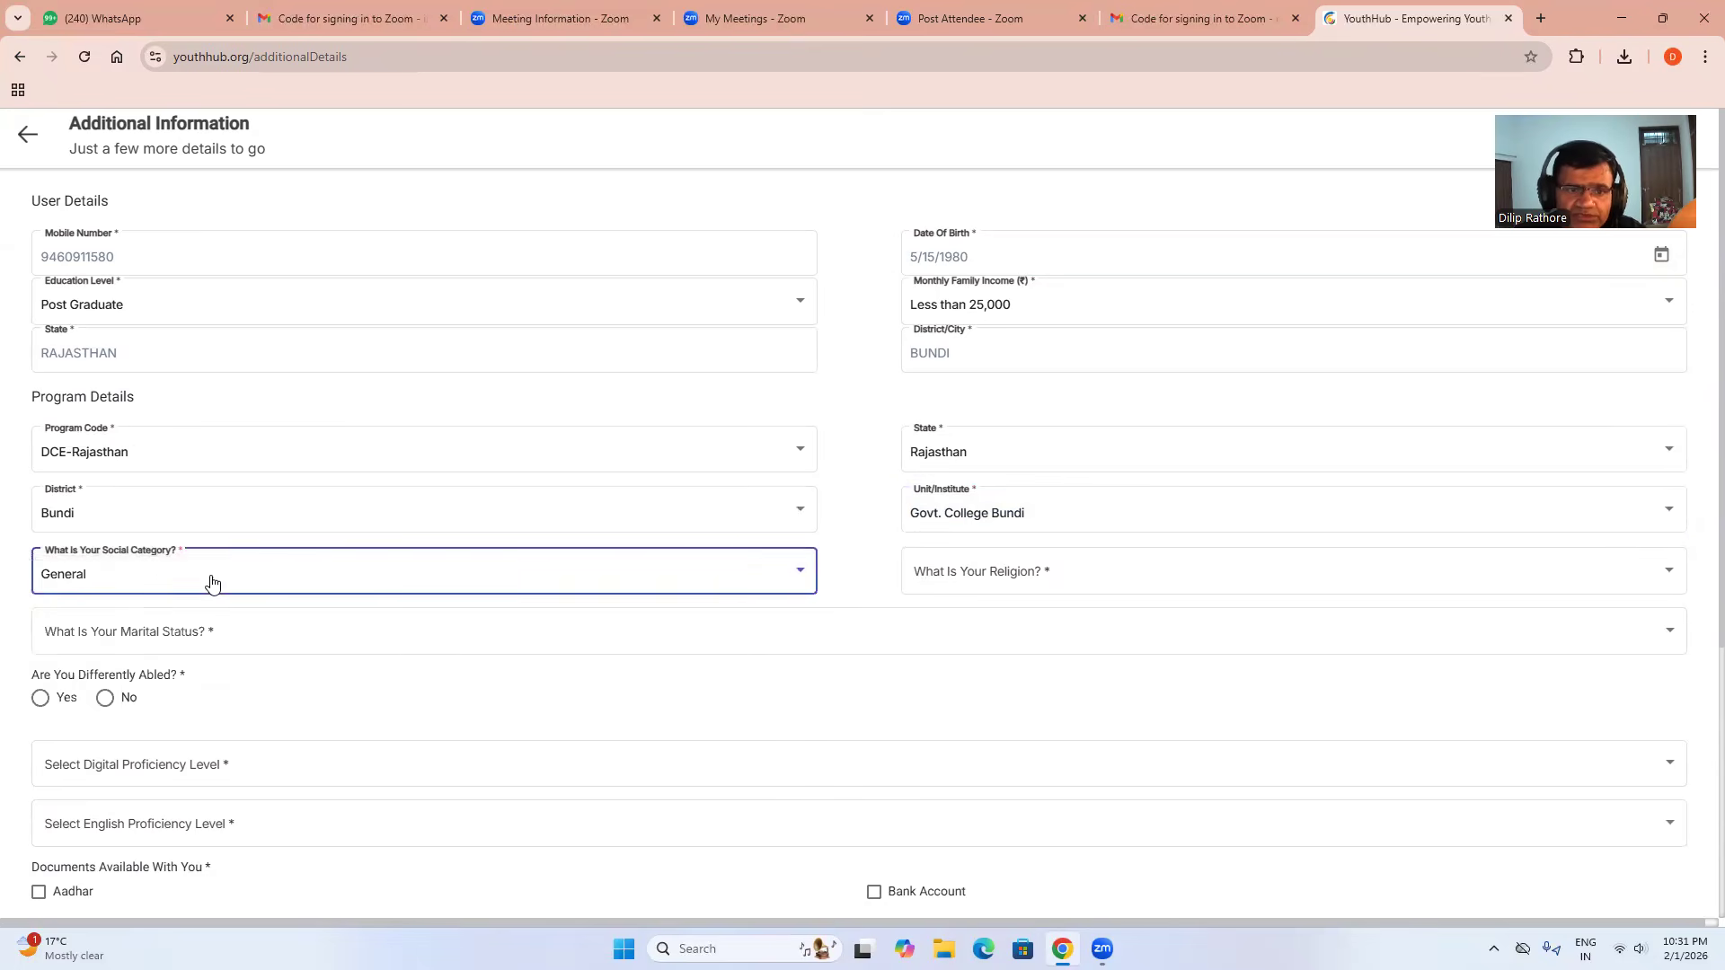
left_click(920, 586)
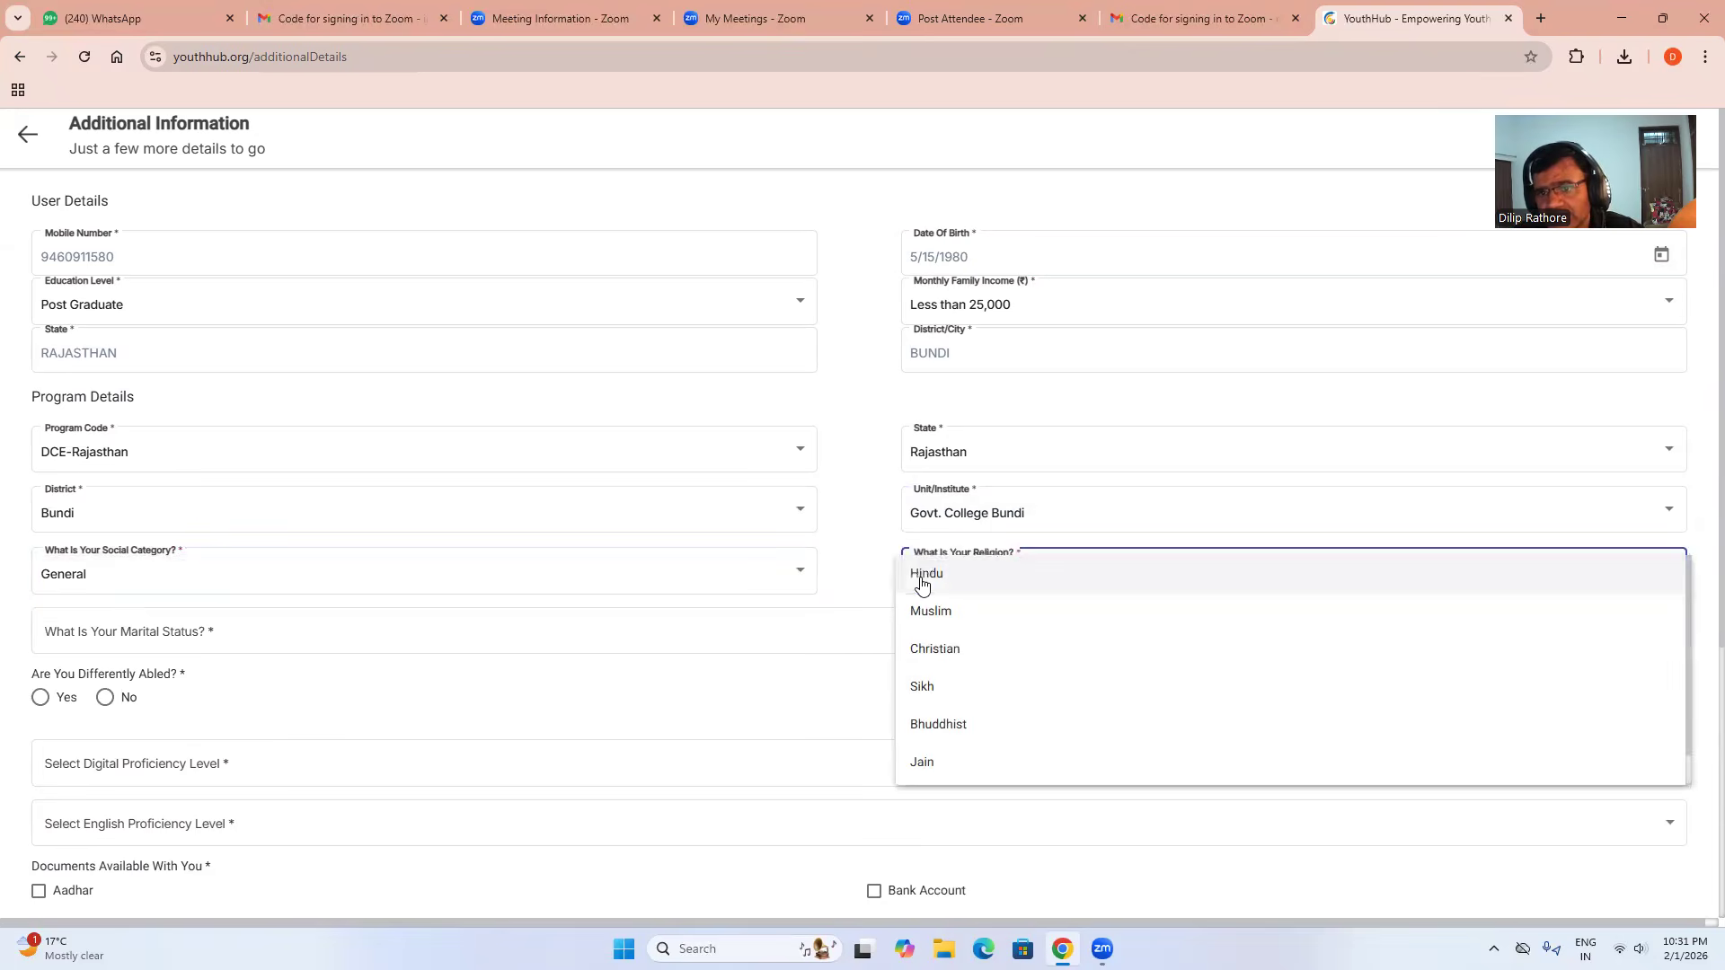
left_click(934, 580)
left_click(177, 633)
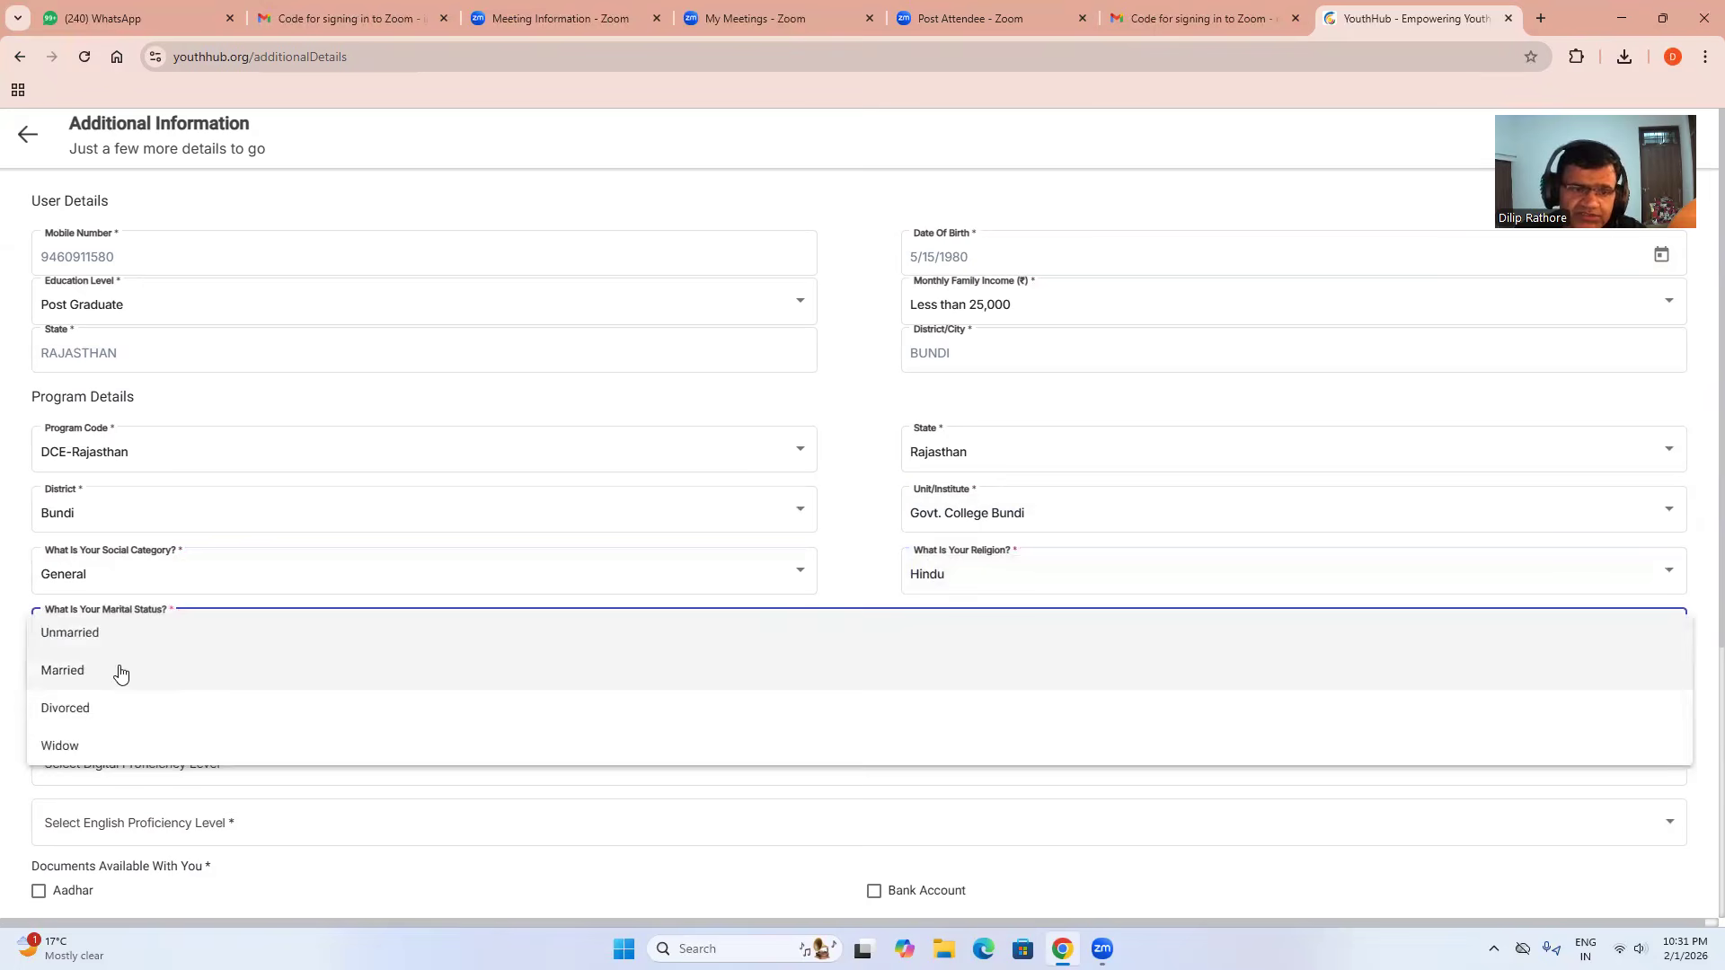
left_click(120, 673)
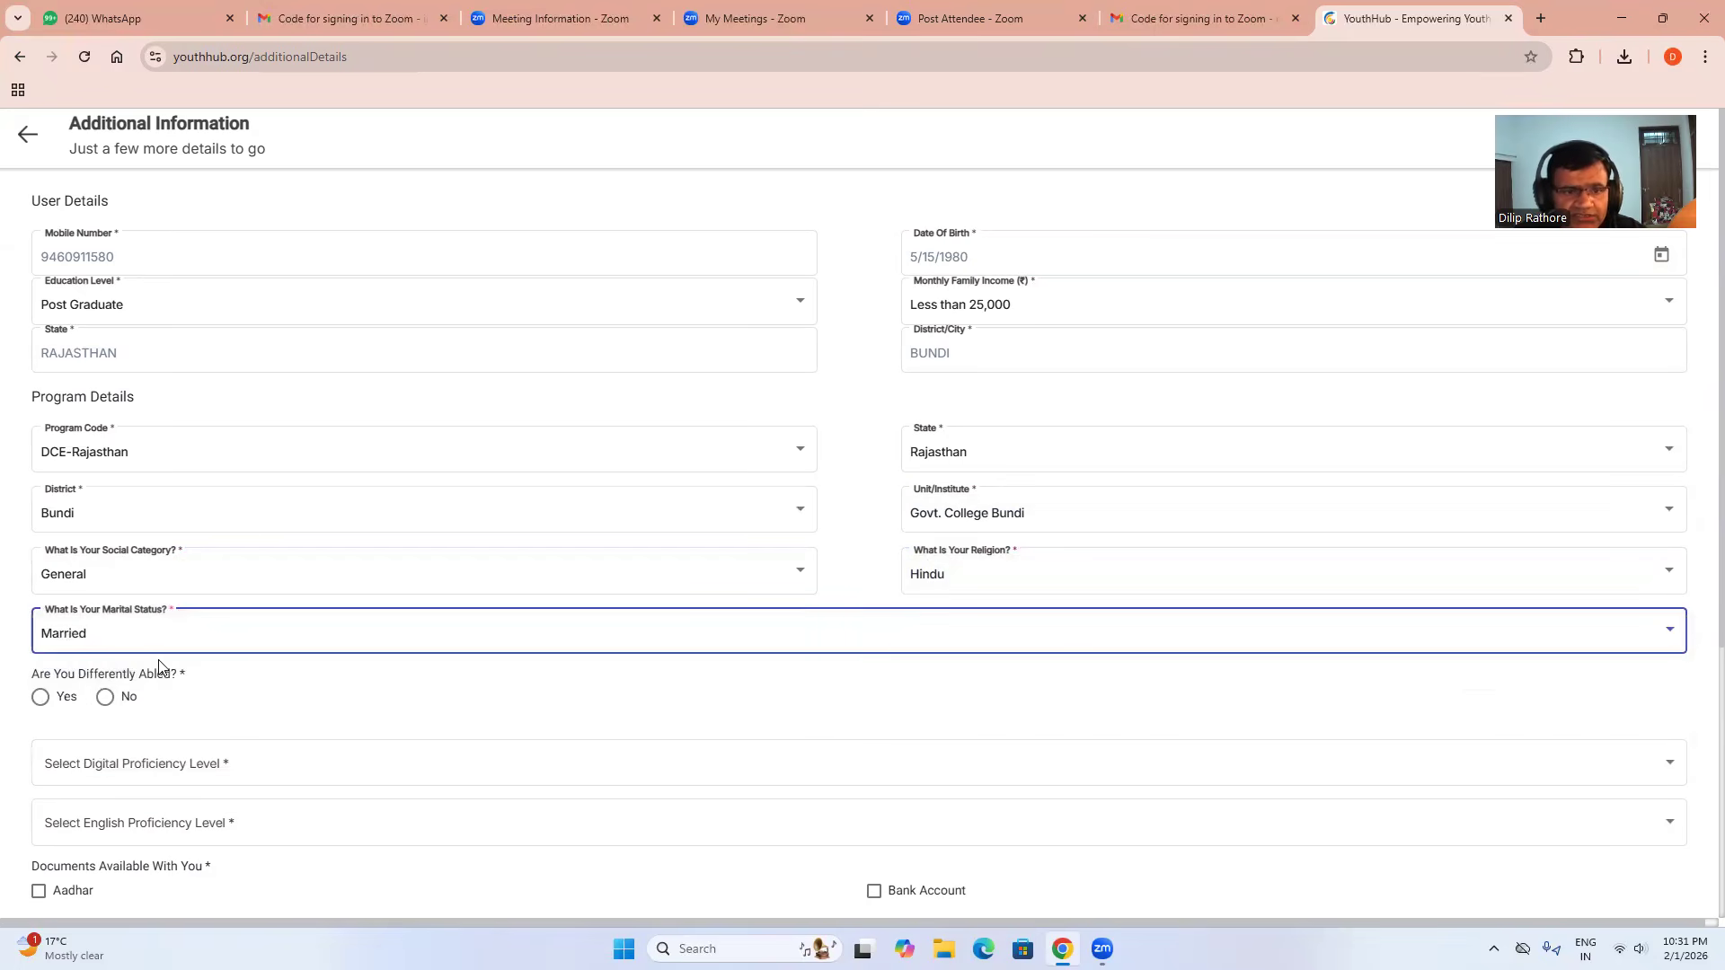
left_click(105, 697)
Pick Basic Programming Skills digital proficiency and Fluent English, then tick the Aadhar document.
scroll(285, 623, "down", 2)
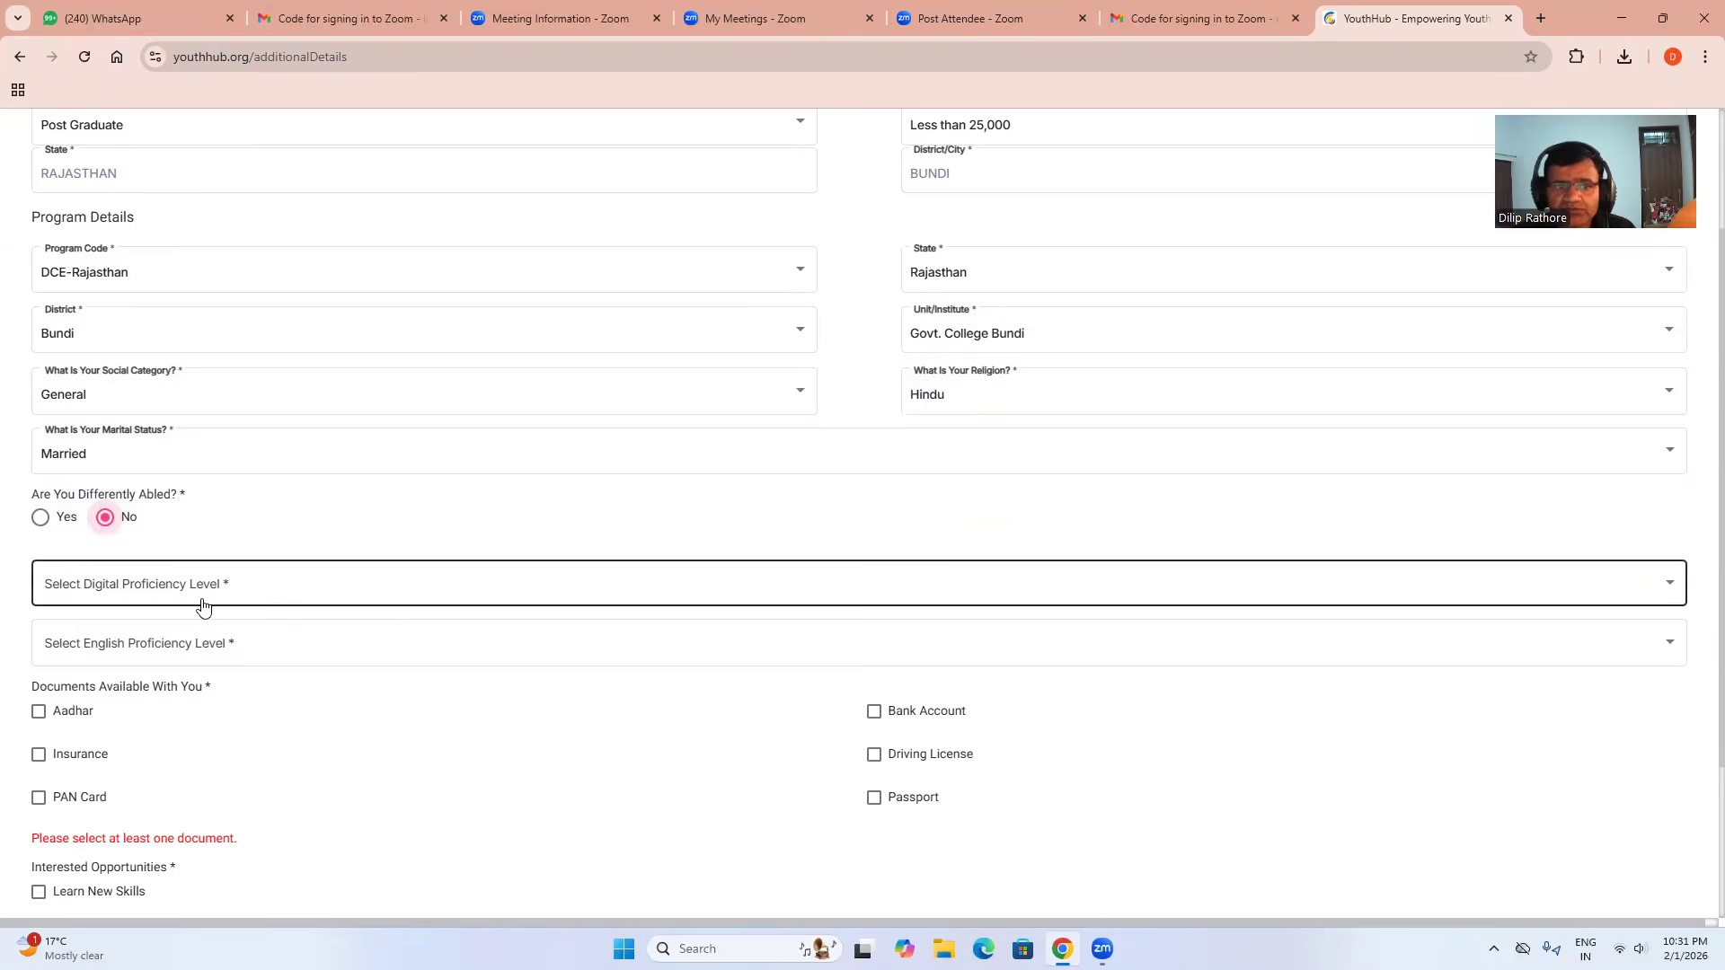
scroll(206, 602, "down", 1)
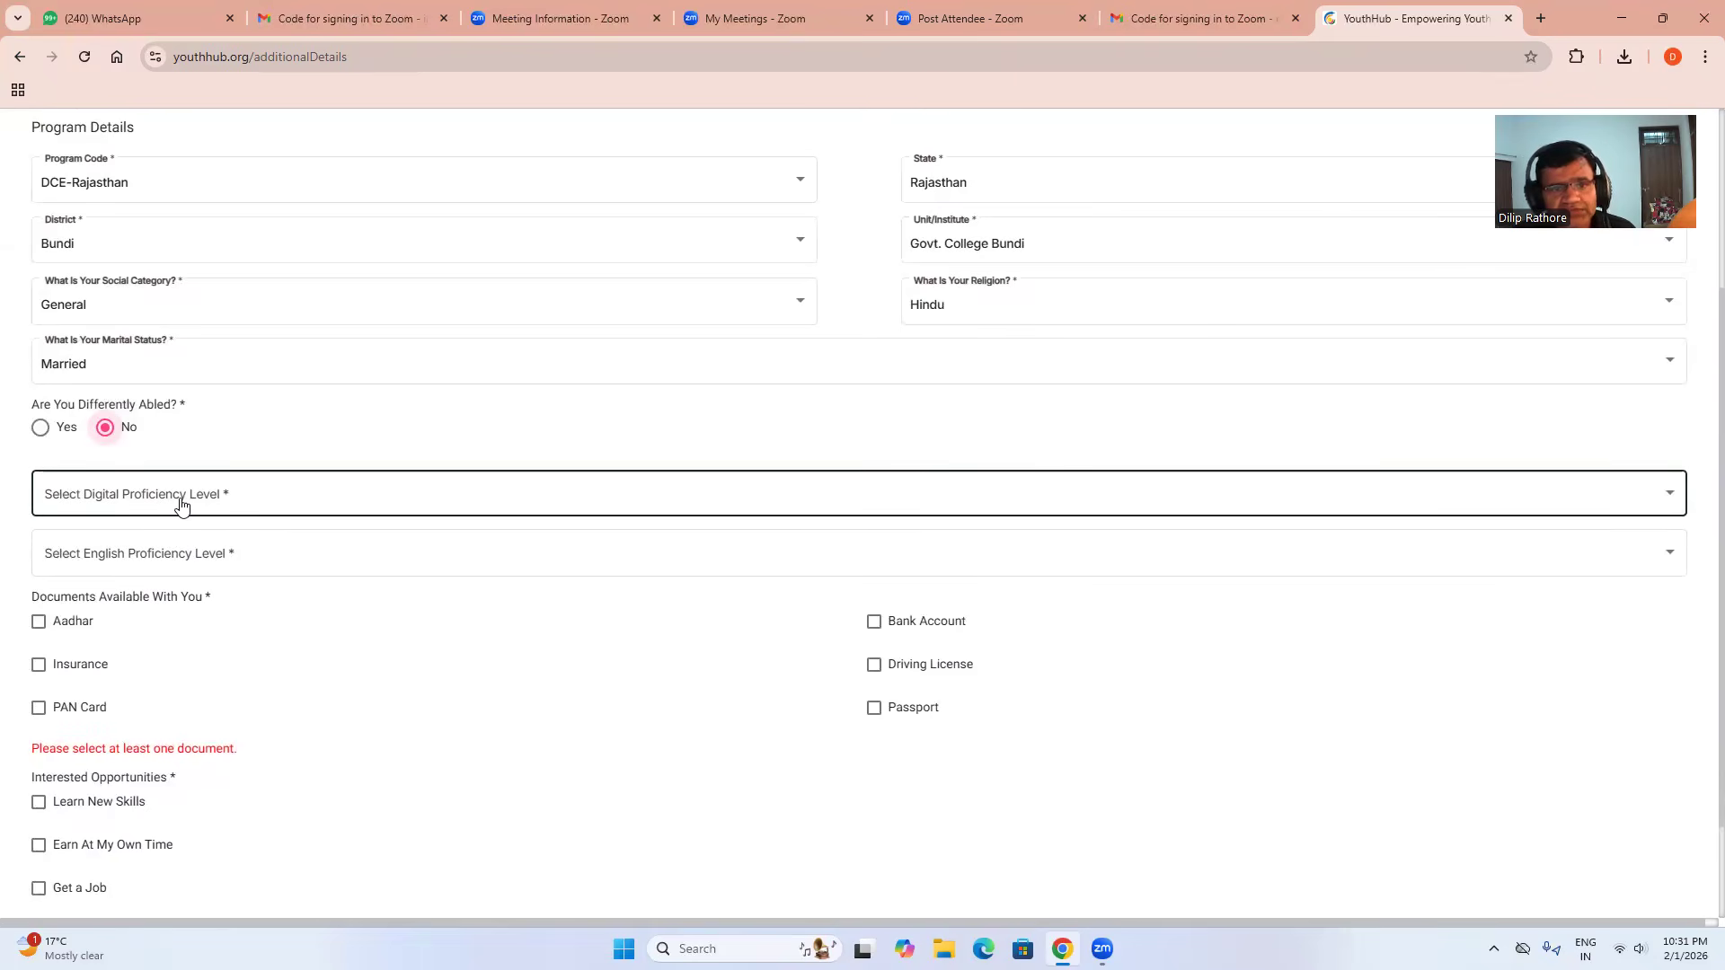
left_click(181, 503)
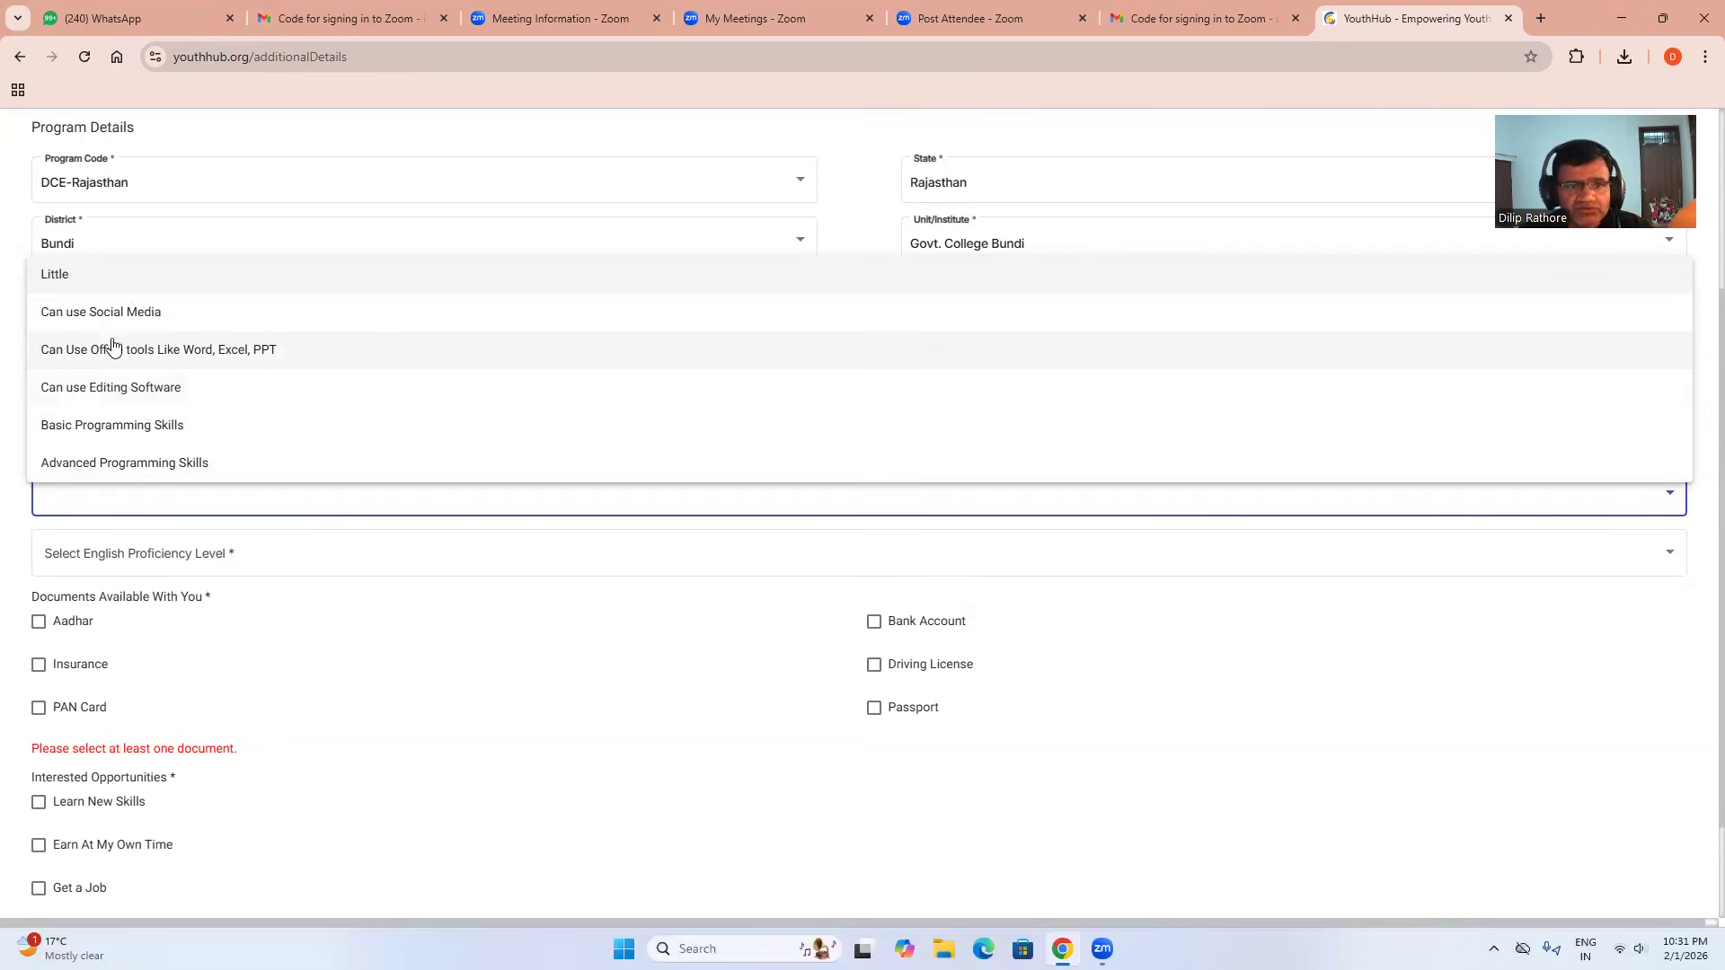
left_click(110, 428)
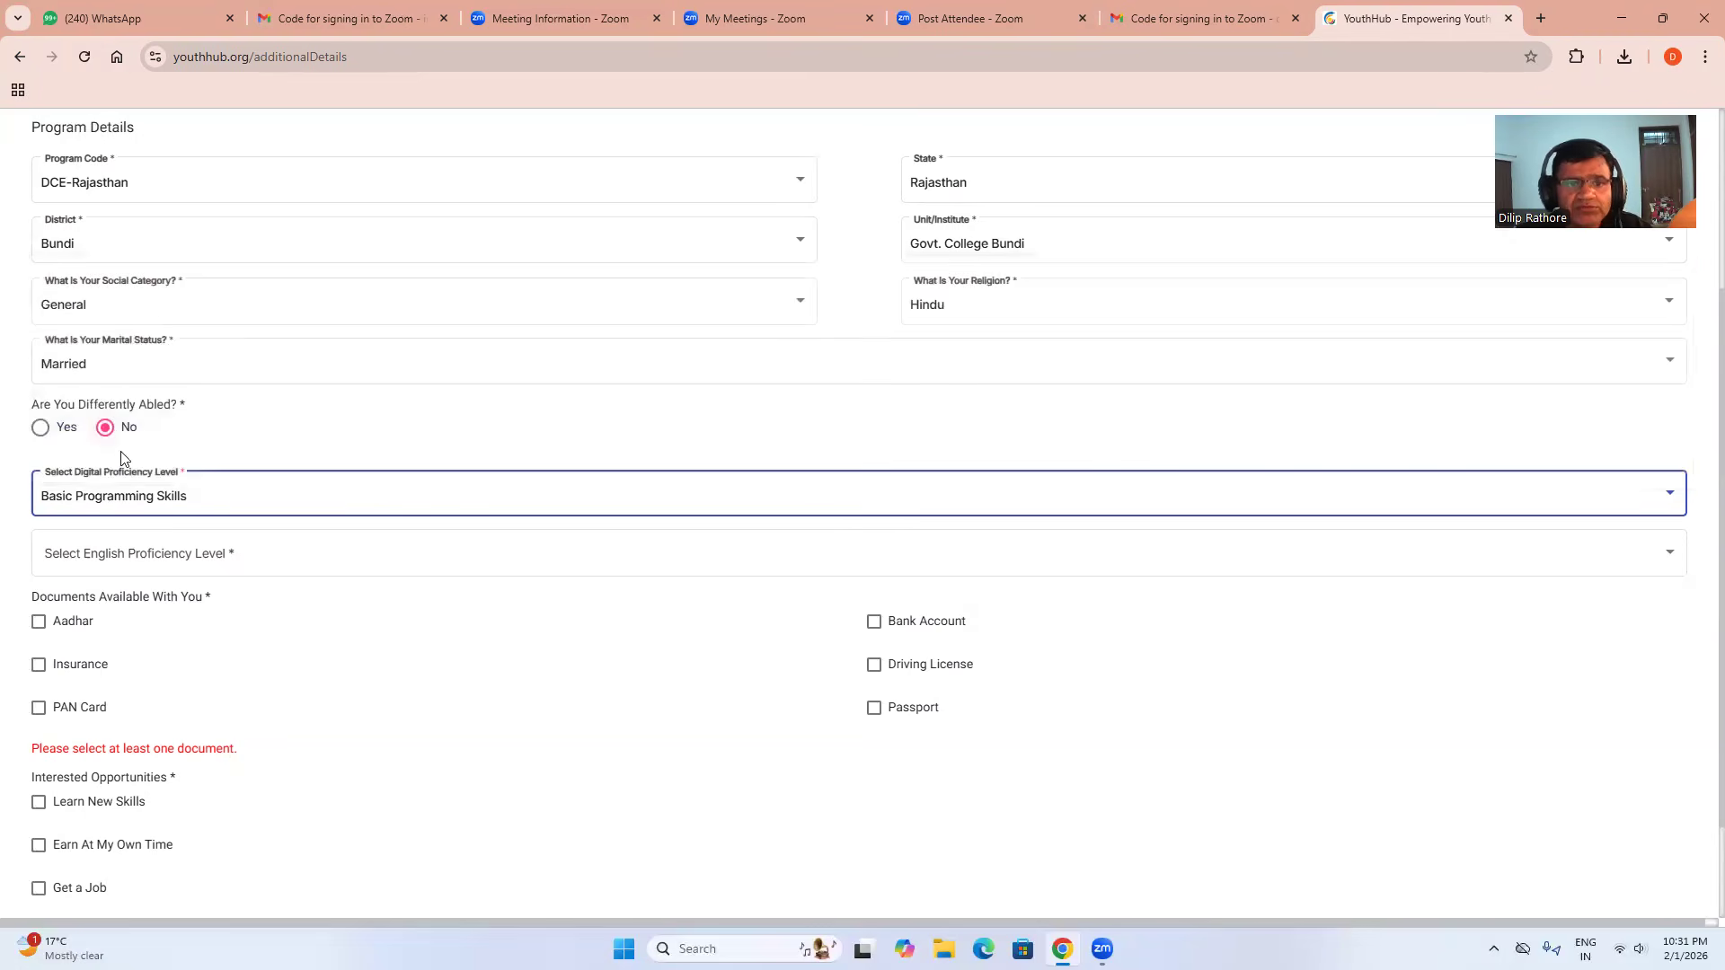
left_click(108, 560)
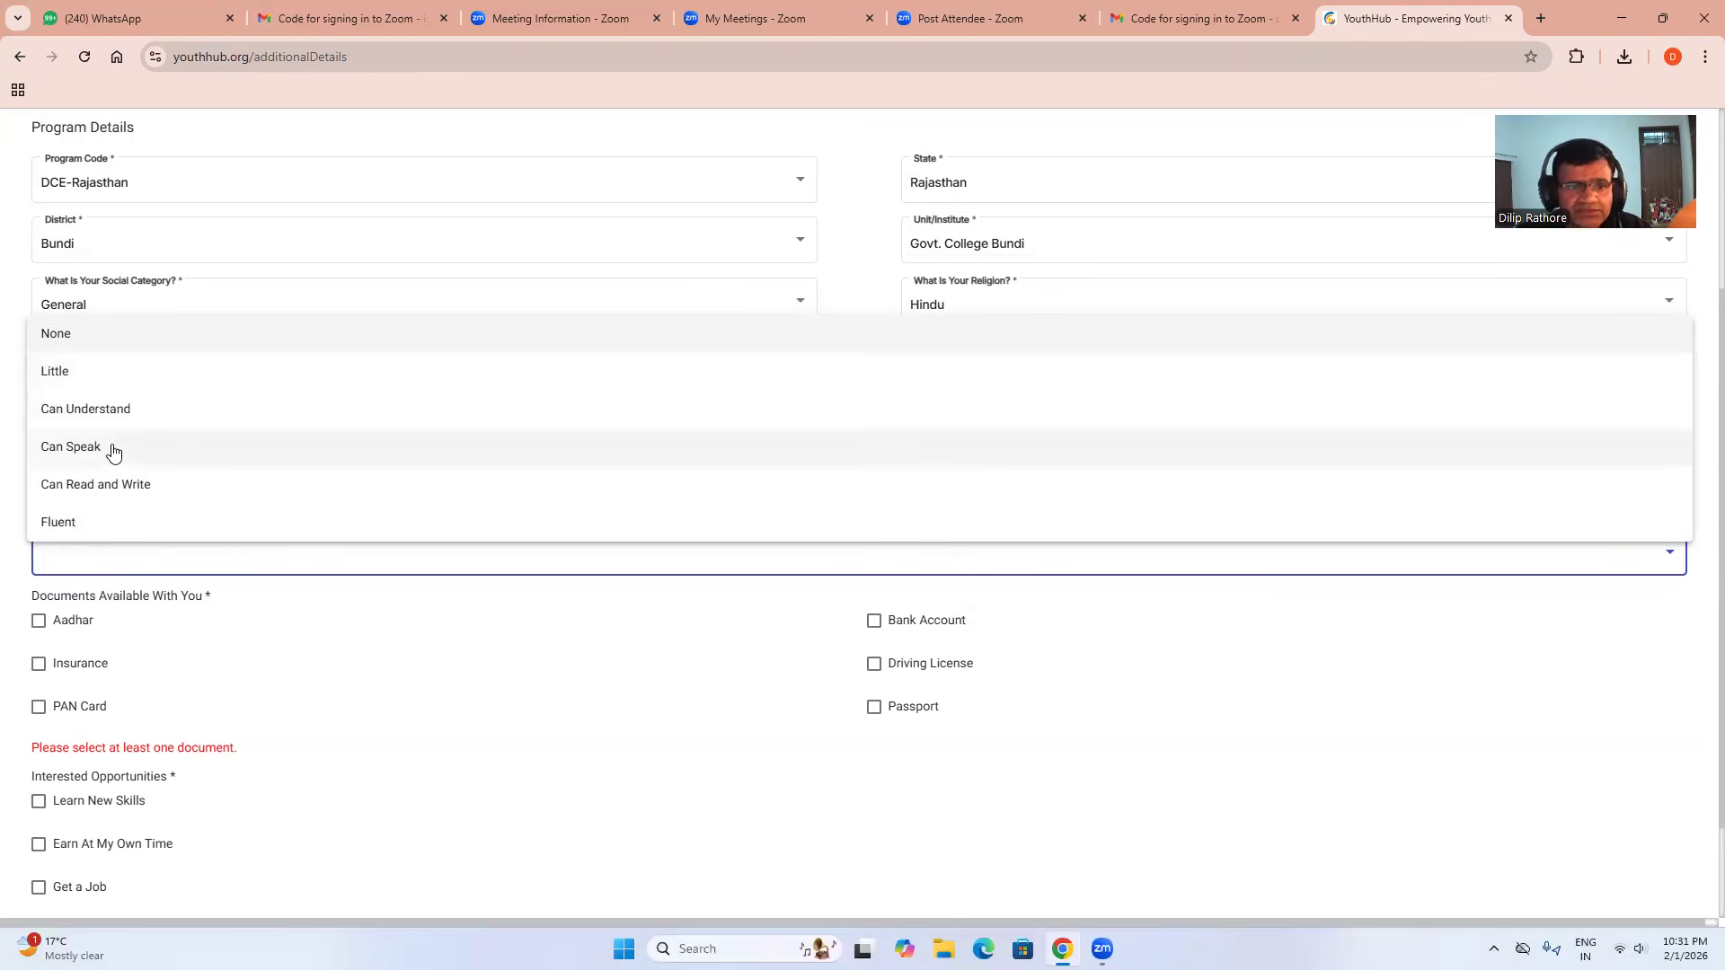
left_click(116, 518)
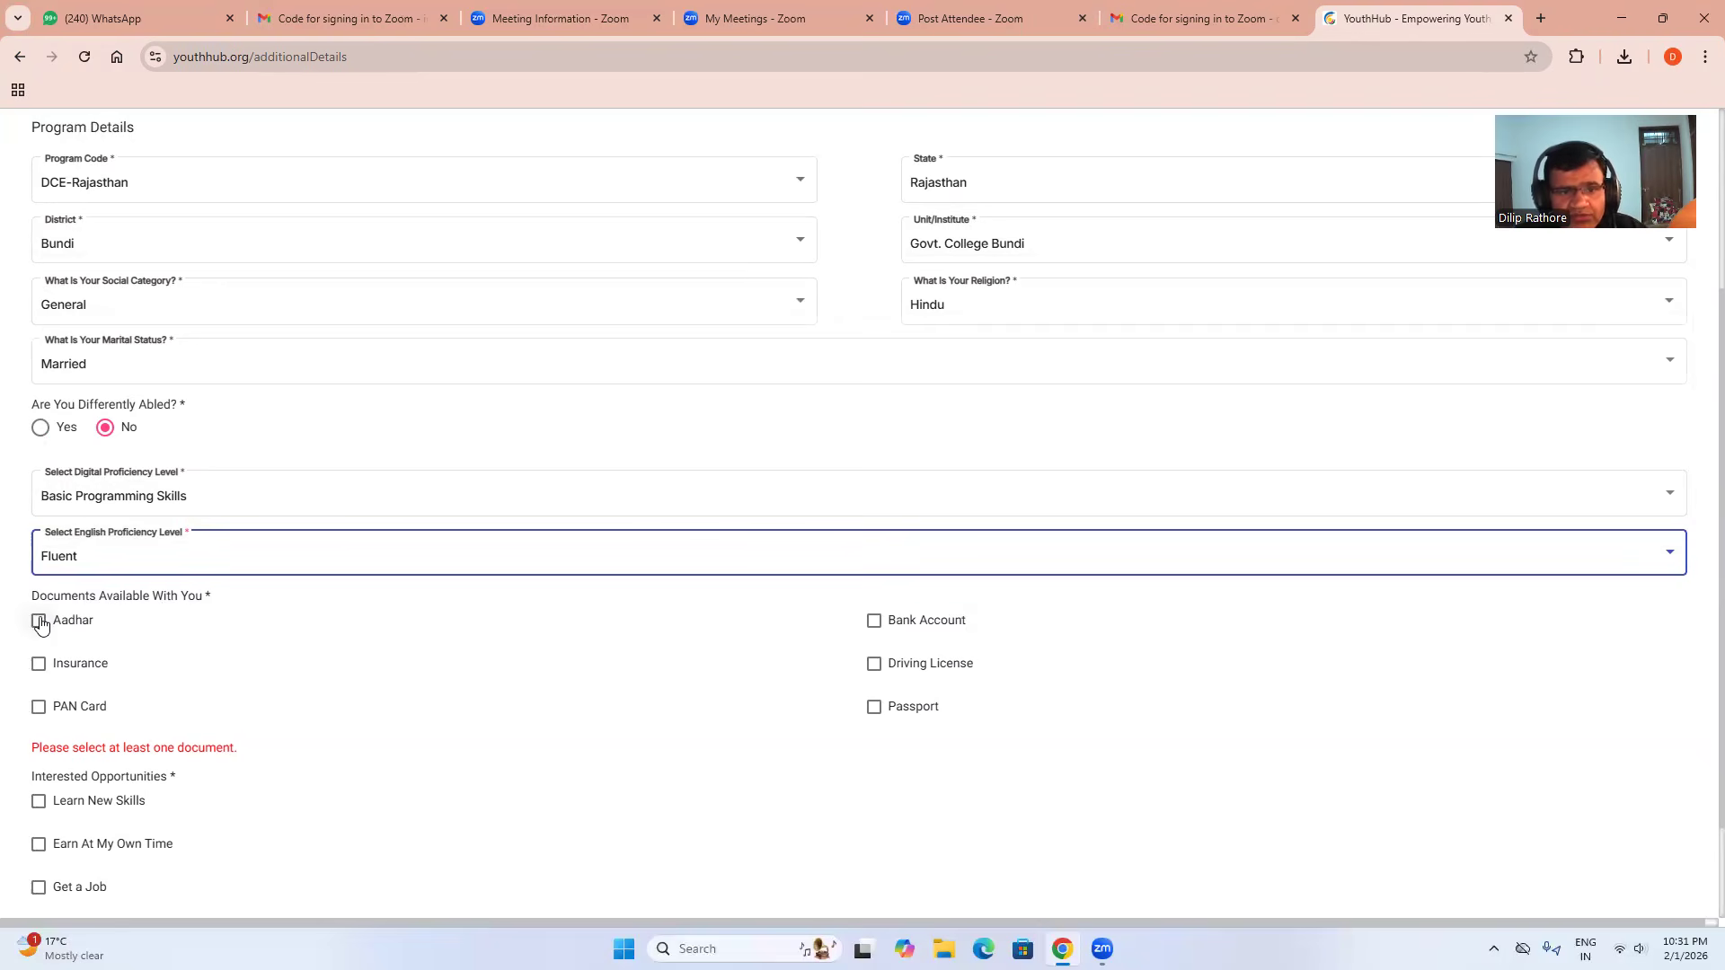
left_click(39, 622)
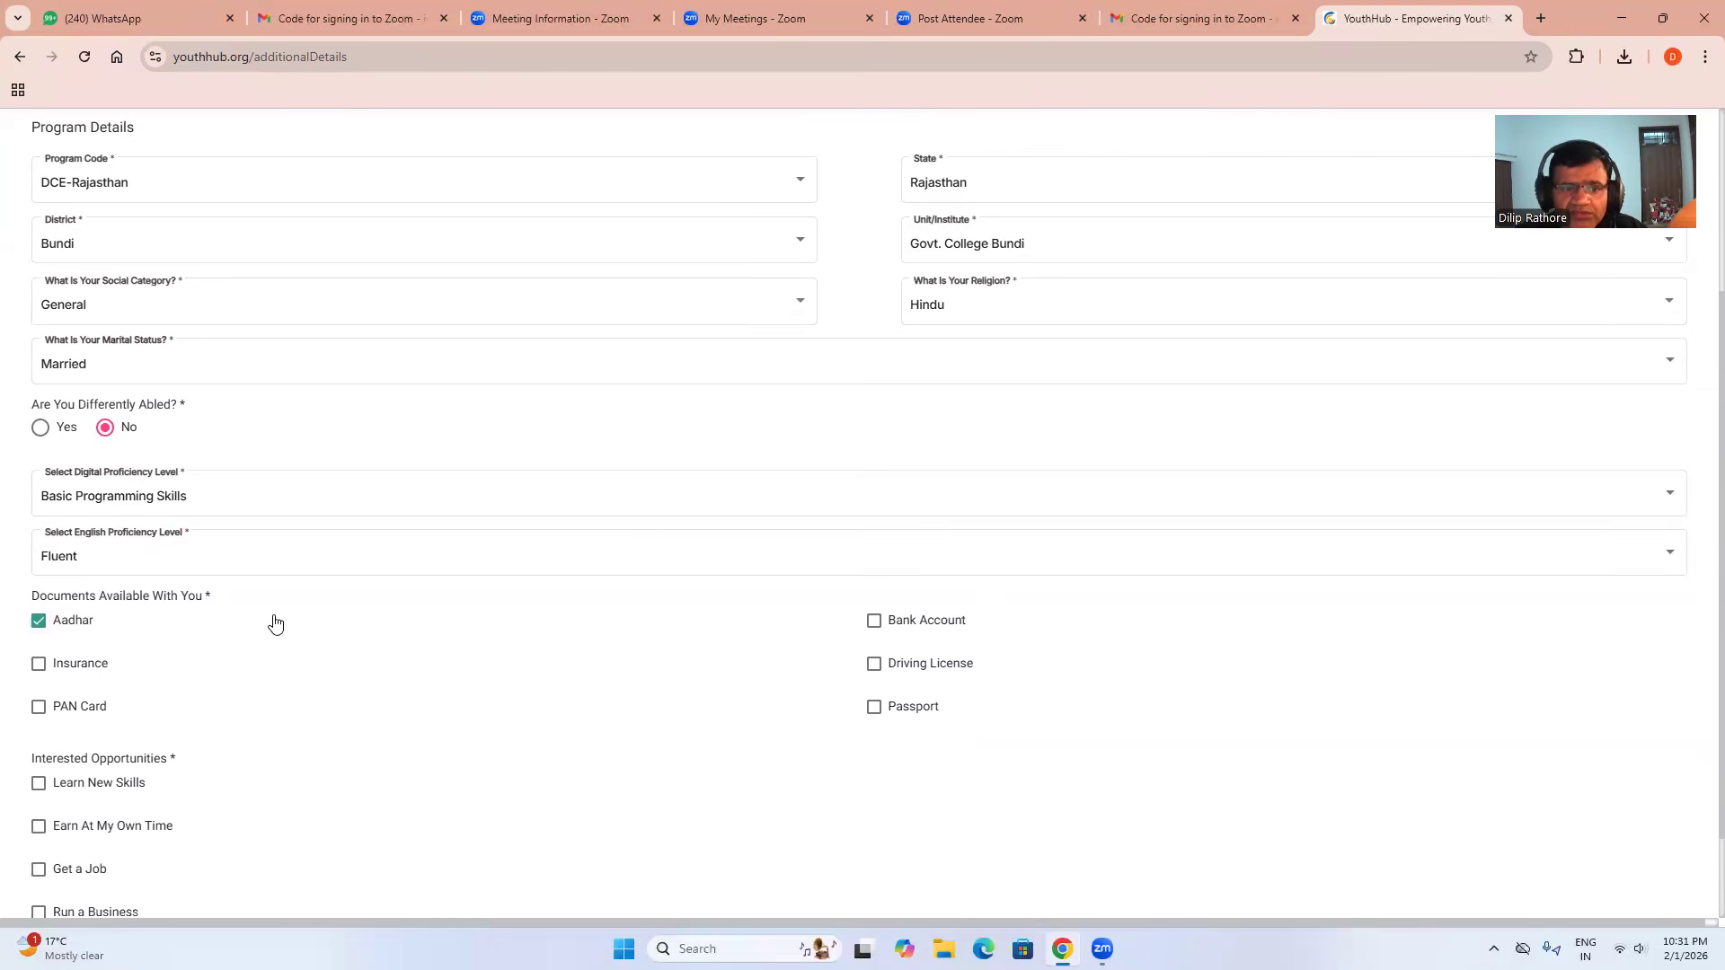
Tick Learn New Skills, set the learning goal to I Want to Improve My Skills, and save.
scroll(270, 620, "down", 1)
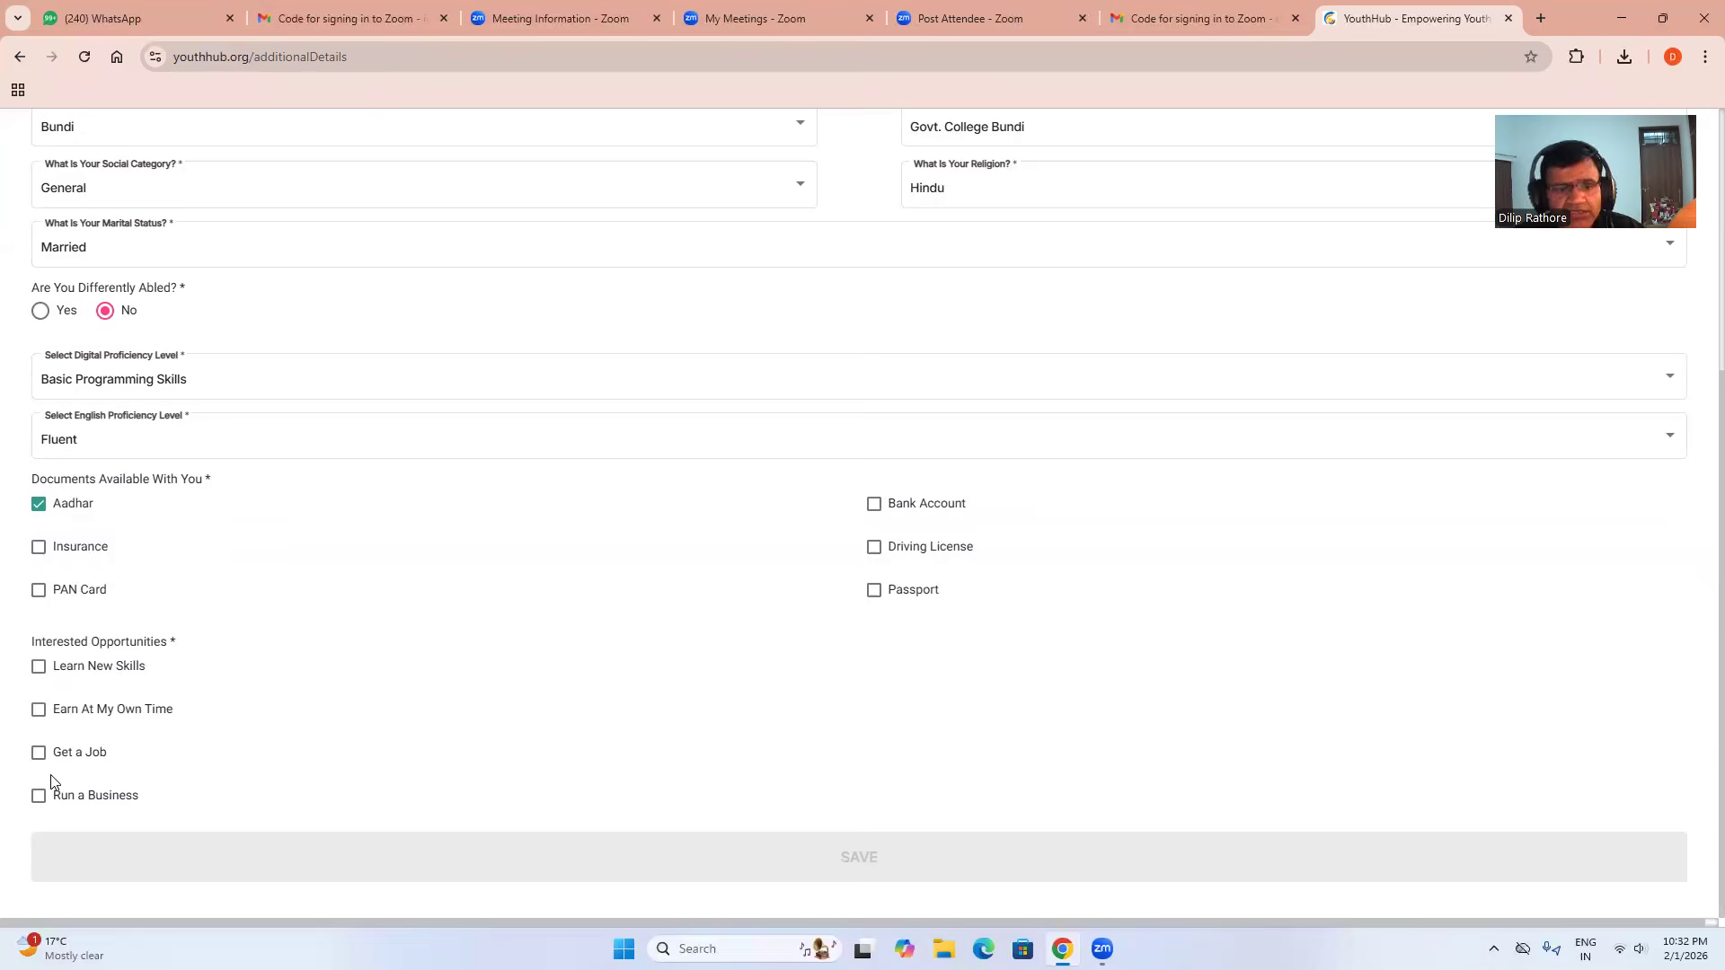
left_click(39, 667)
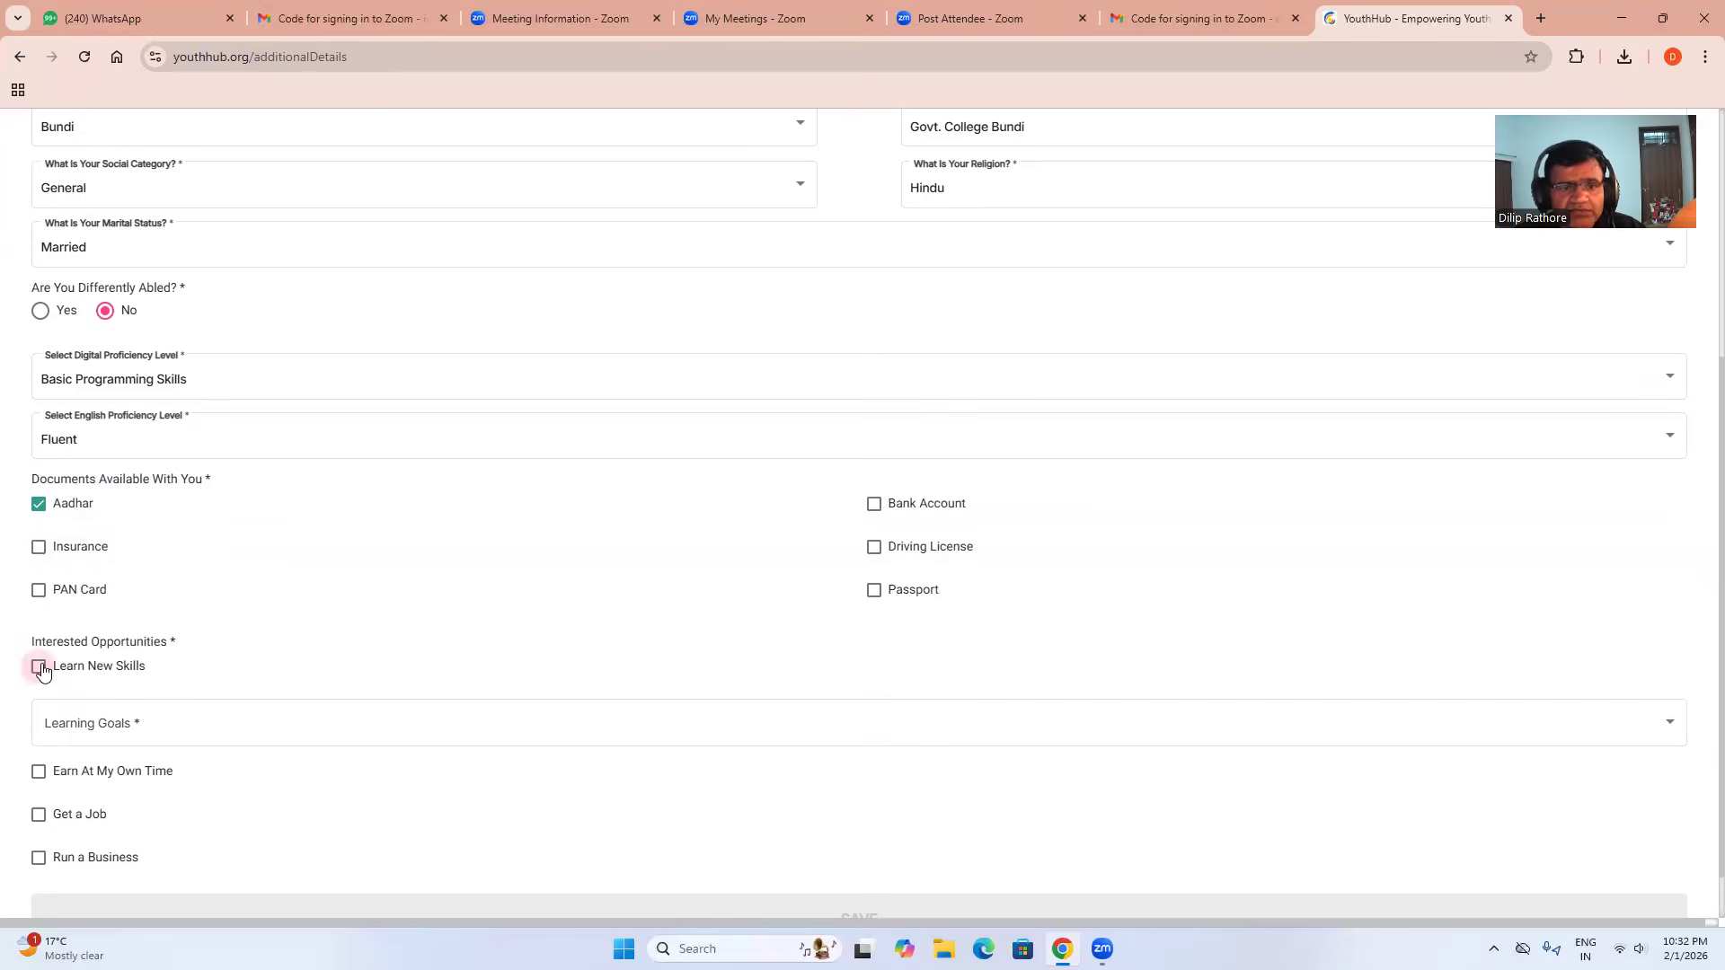
left_click(181, 727)
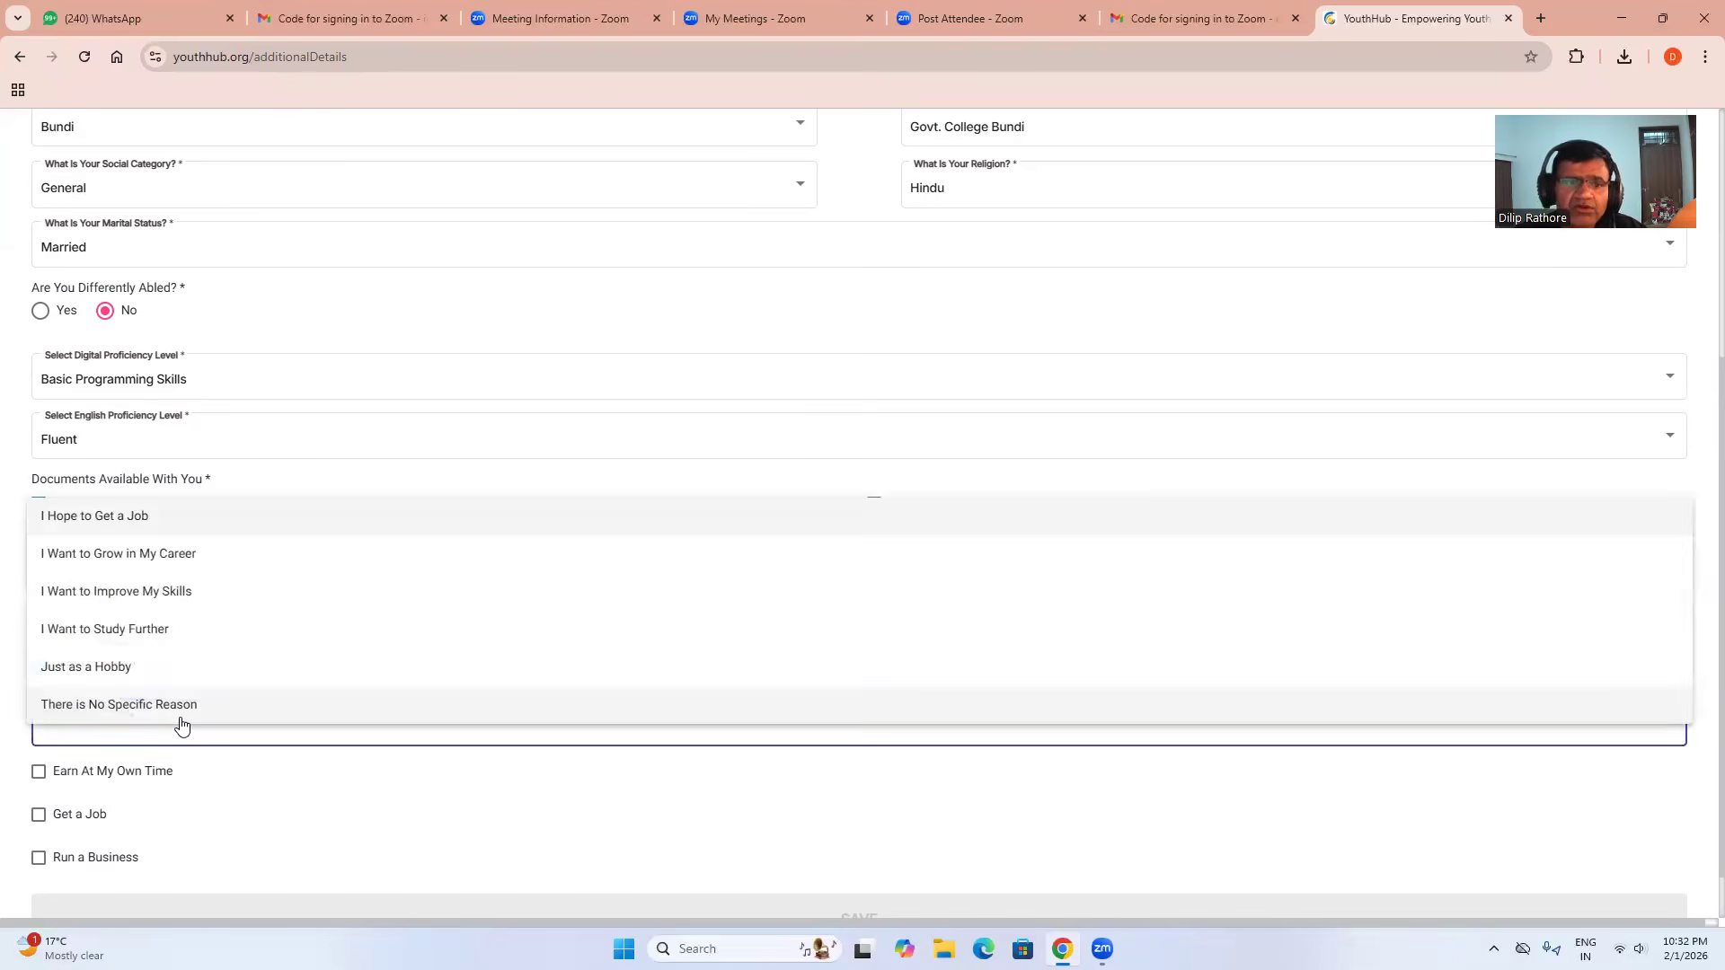
left_click(174, 600)
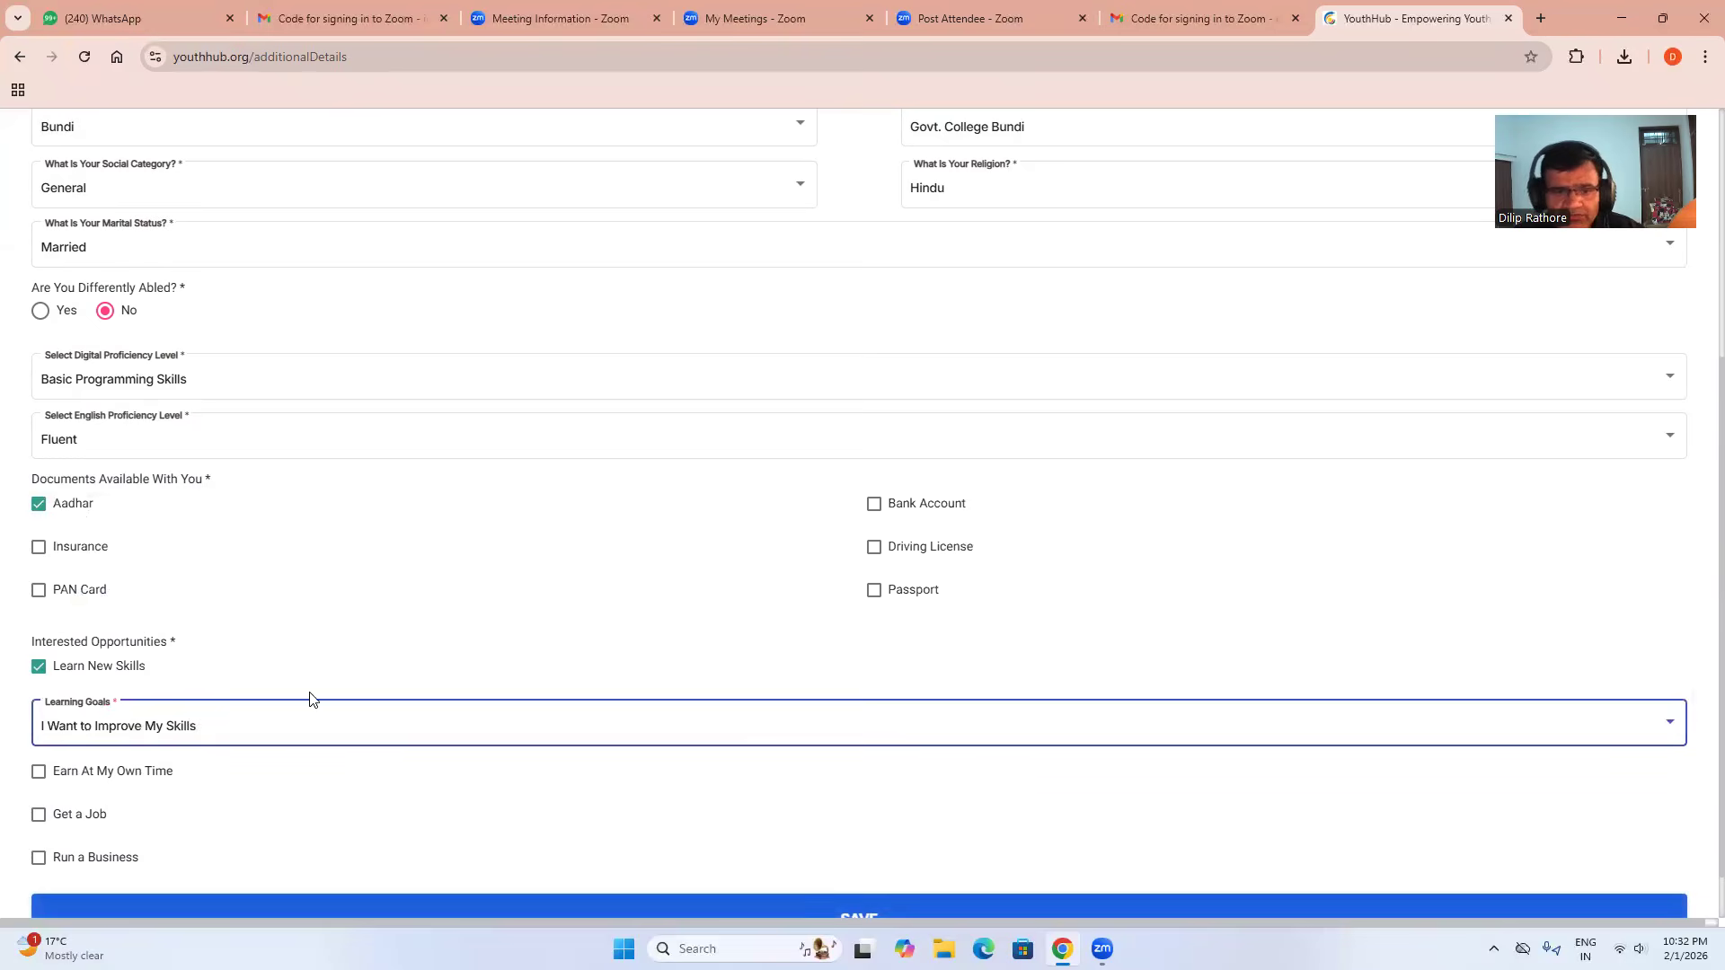
left_click(312, 688)
scroll(321, 675, "down", 1)
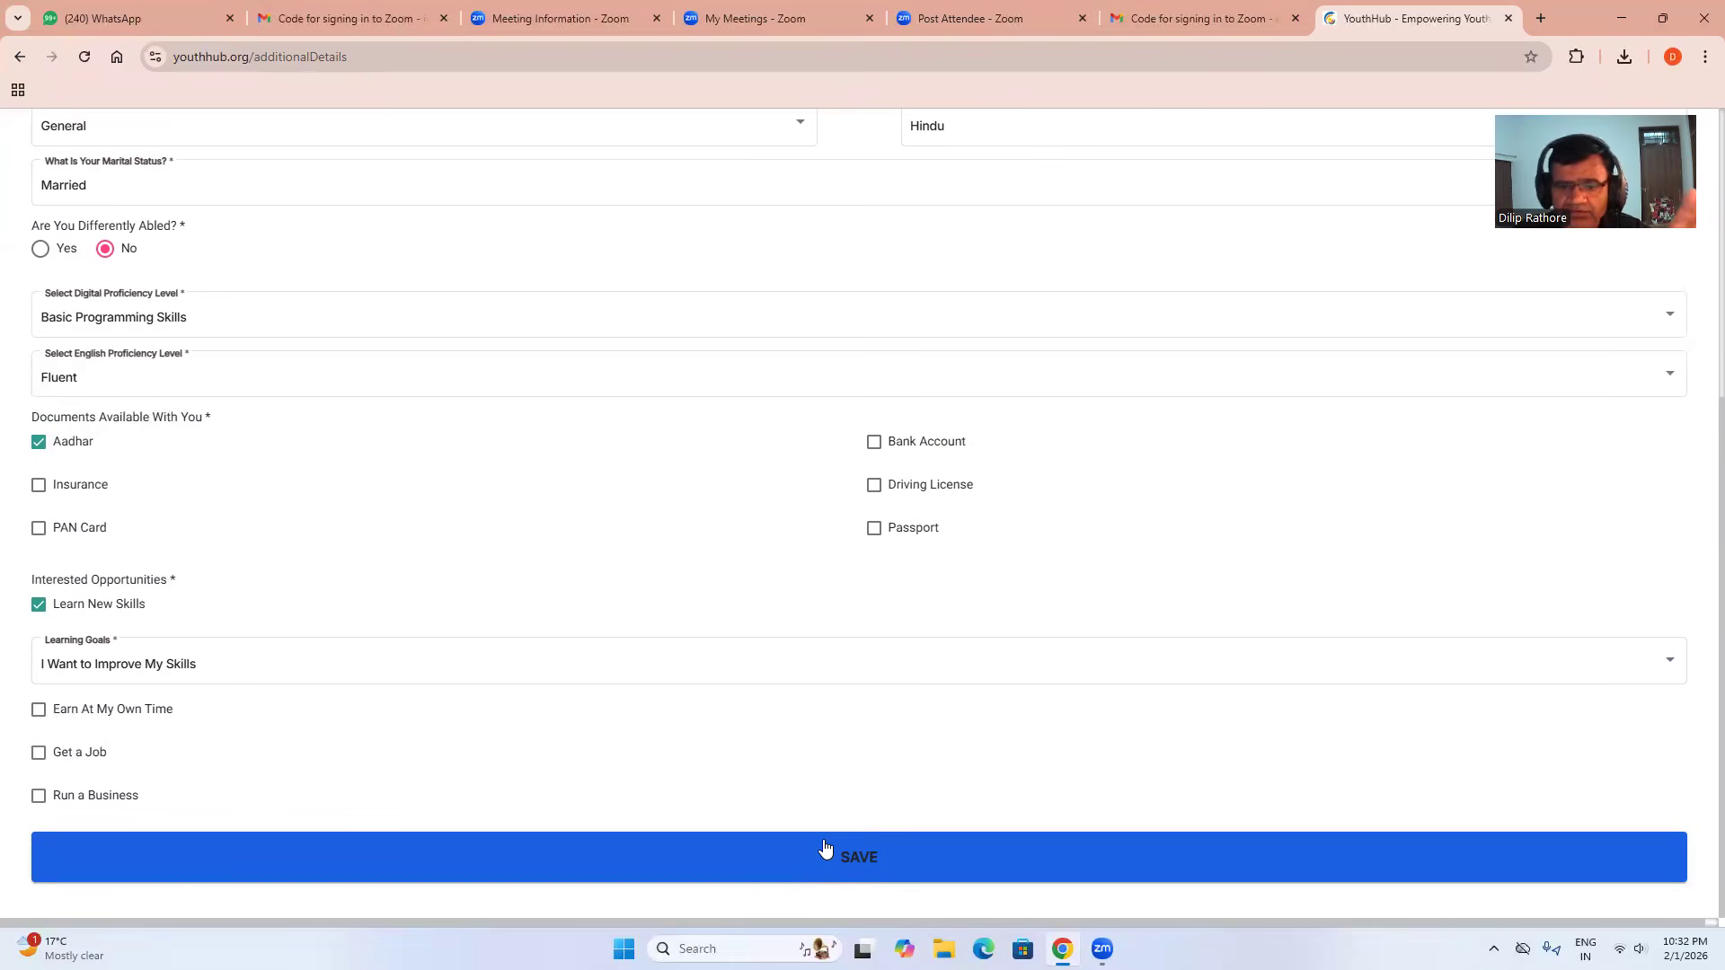
left_click(826, 851)
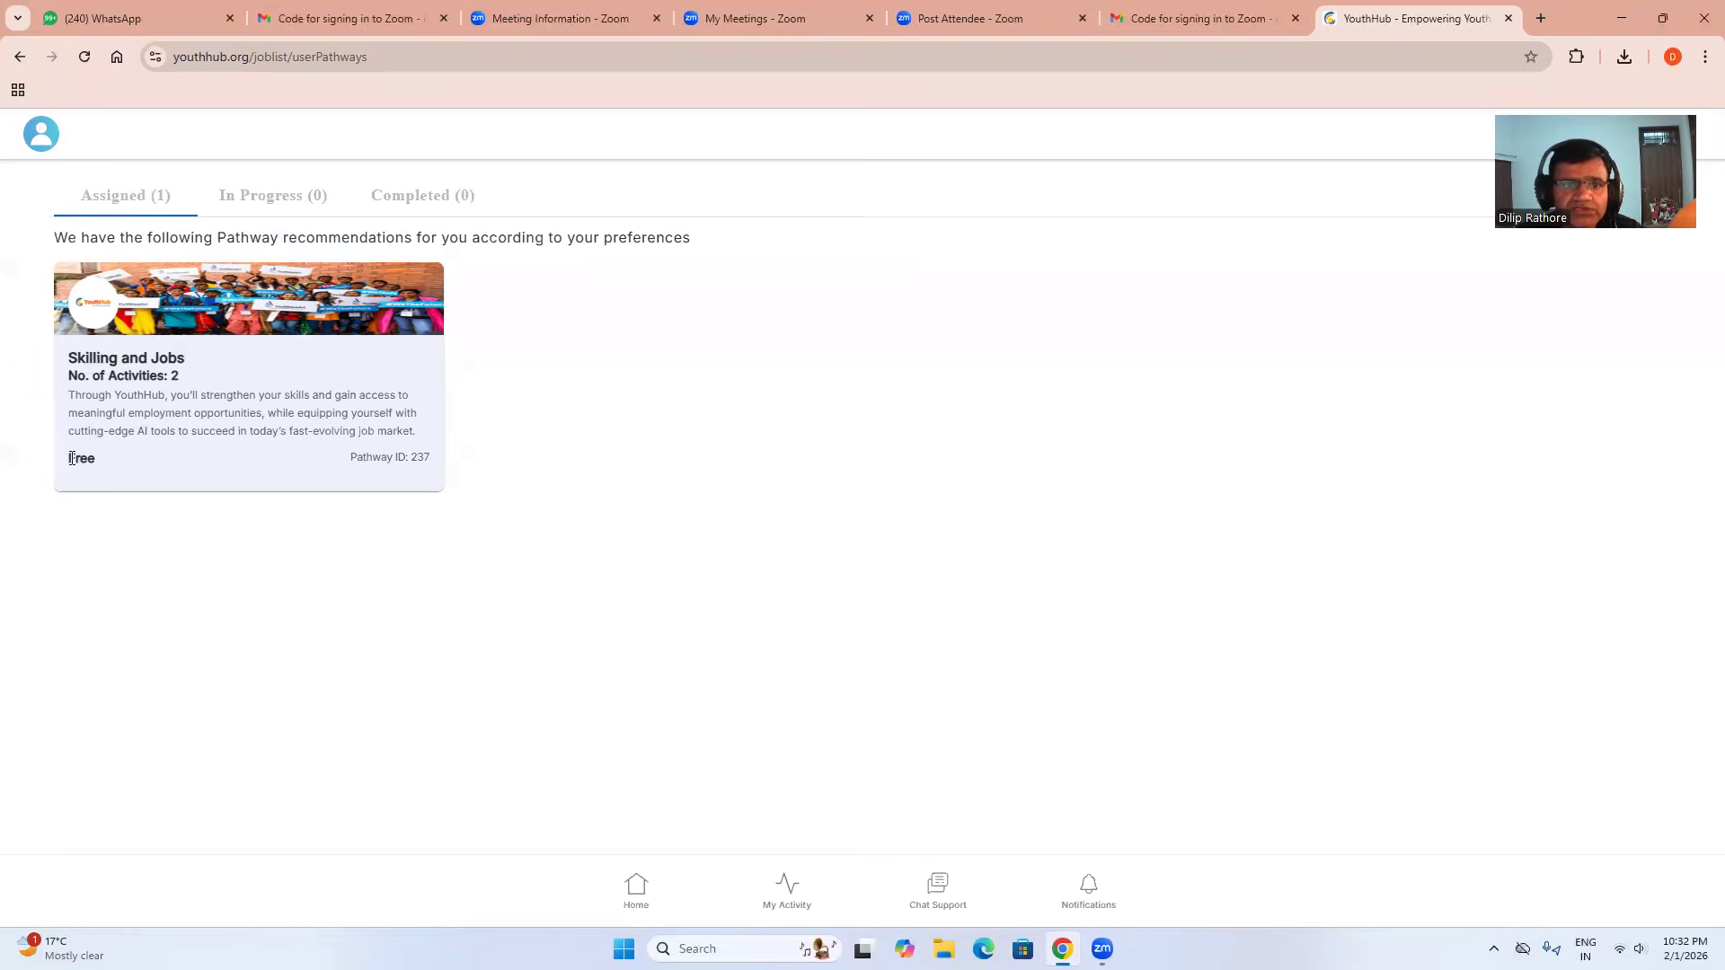
Open the Skilling and Jobs pathway card on the Assigned tab.
left_click(213, 365)
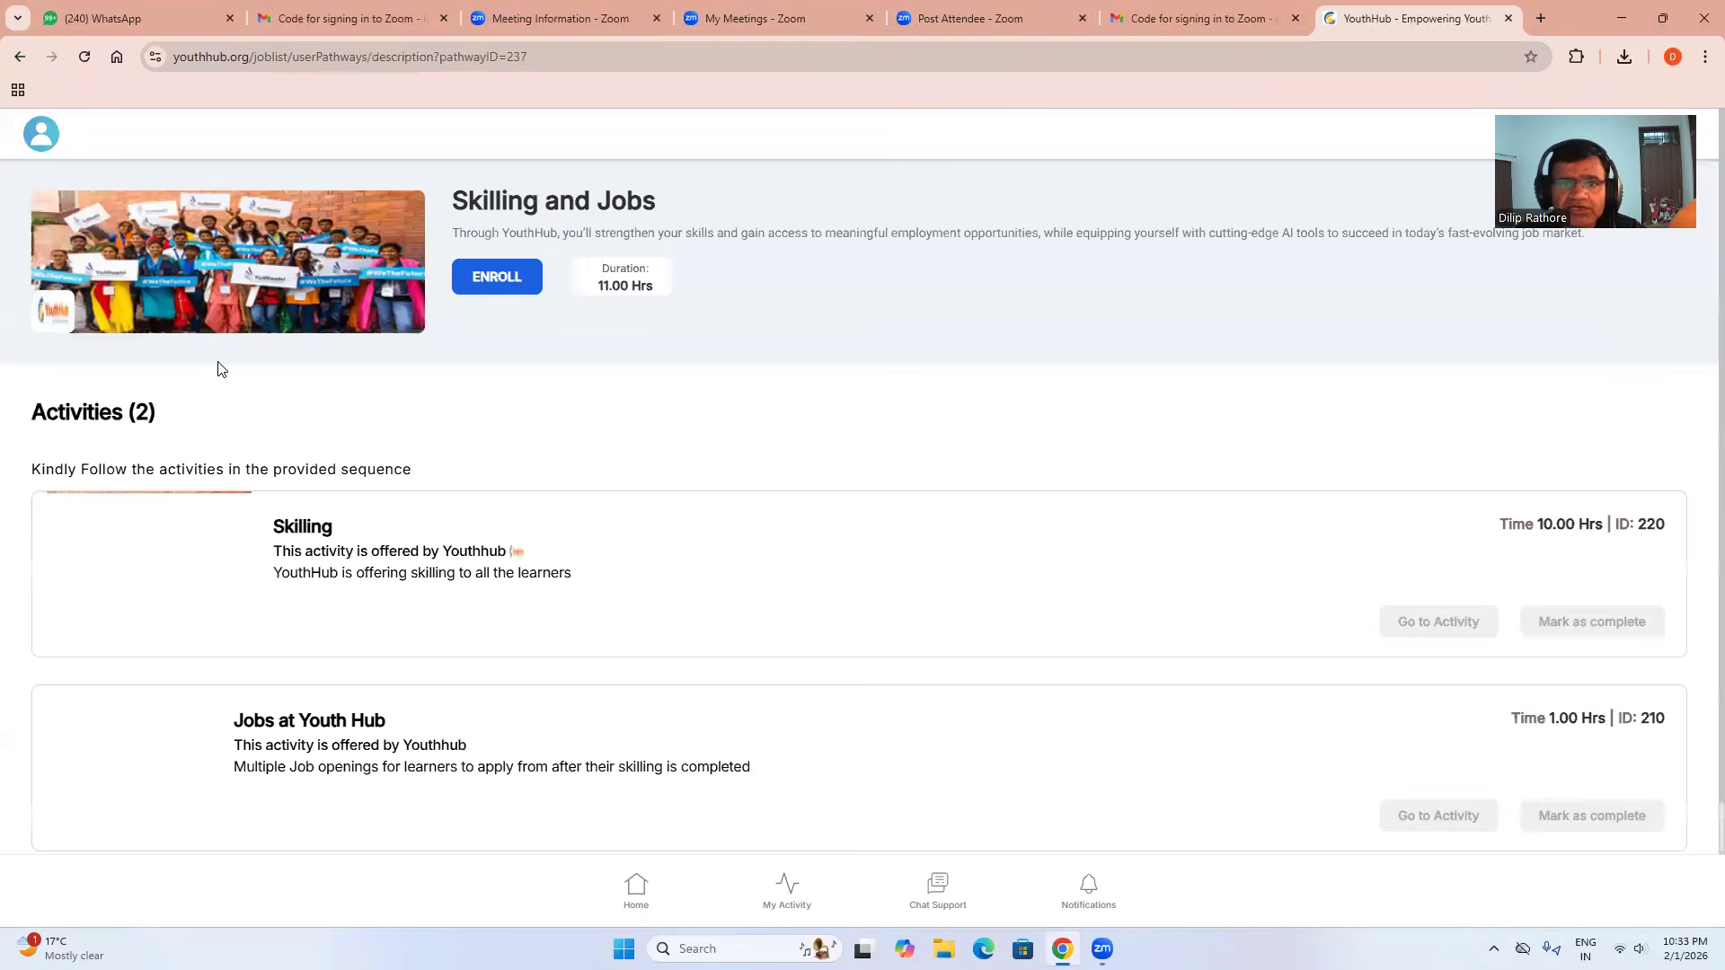